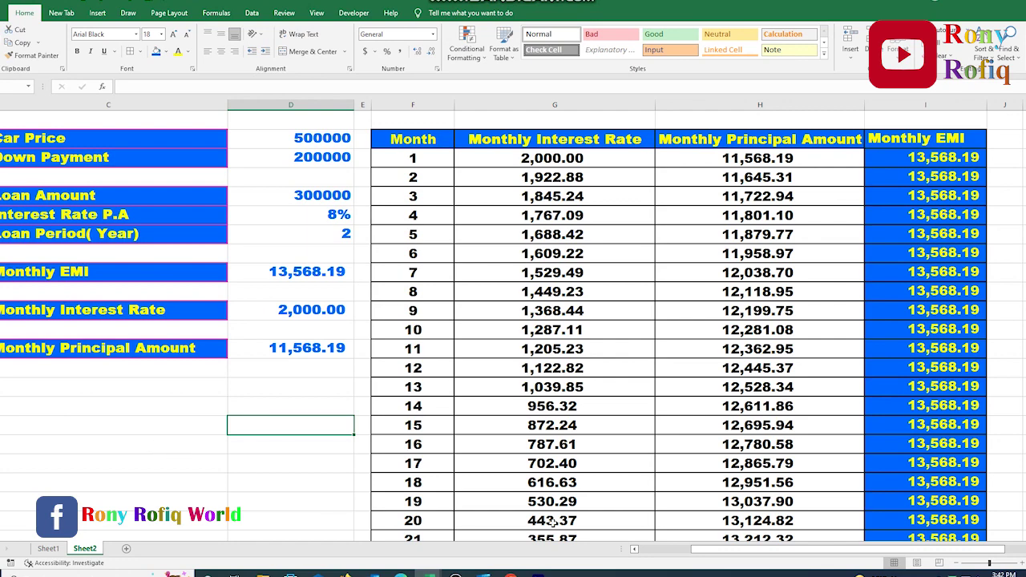
Examine the finished car loan repayment schedule on Sheet2 and the EMI calculator on Sheet1
left_click_drag(732, 555, 675, 555)
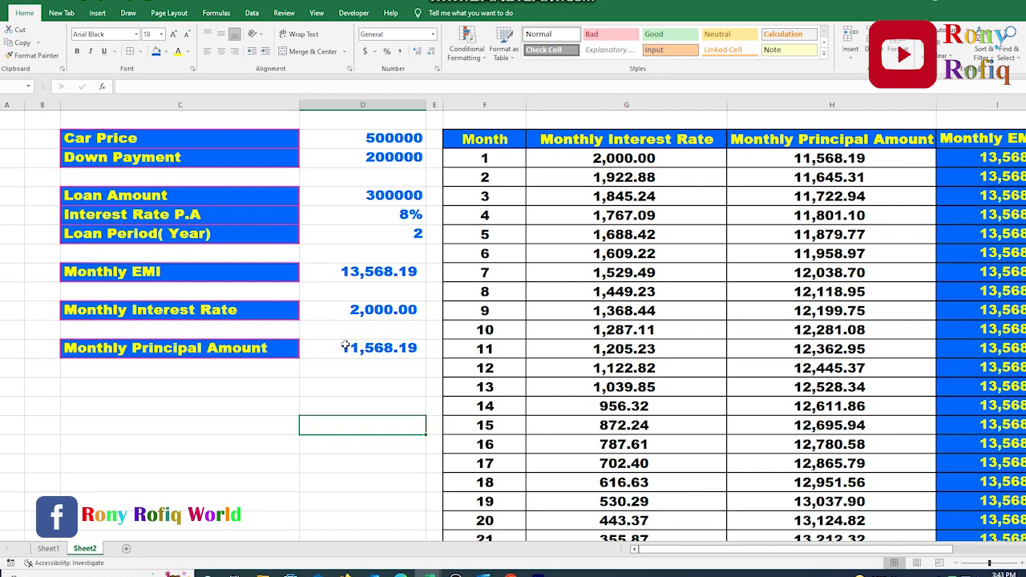
left_click_drag(663, 556, 732, 556)
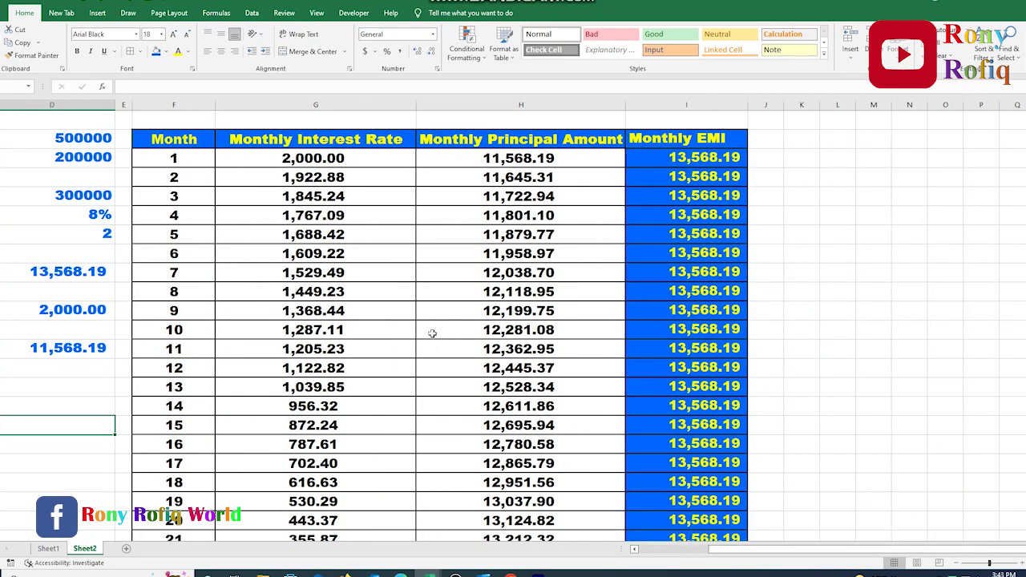
scroll(433, 330, "down", 4)
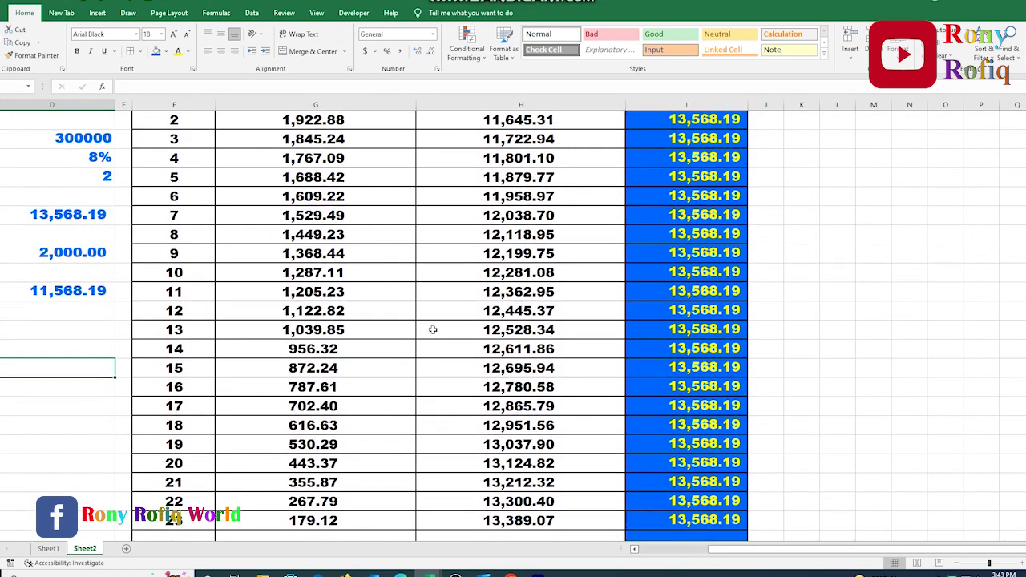
scroll(432, 328, "up", 4)
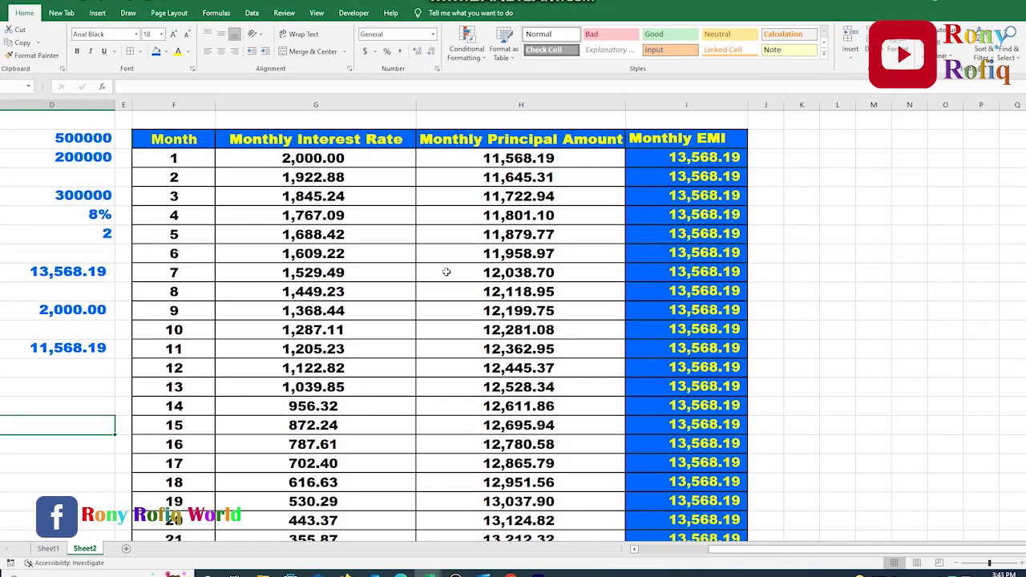
left_click(49, 549)
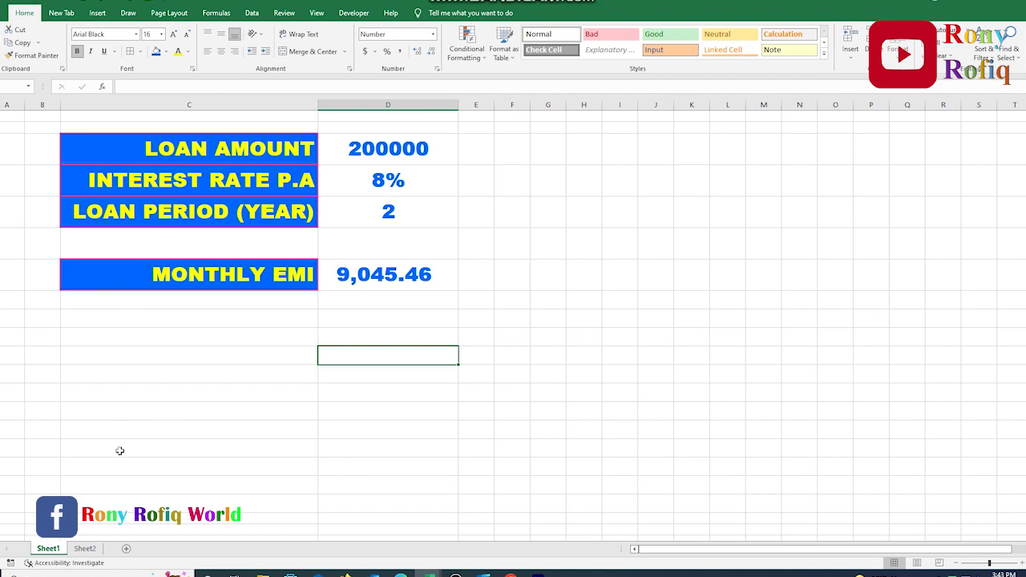
left_click(95, 549)
left_click_drag(729, 554, 708, 556)
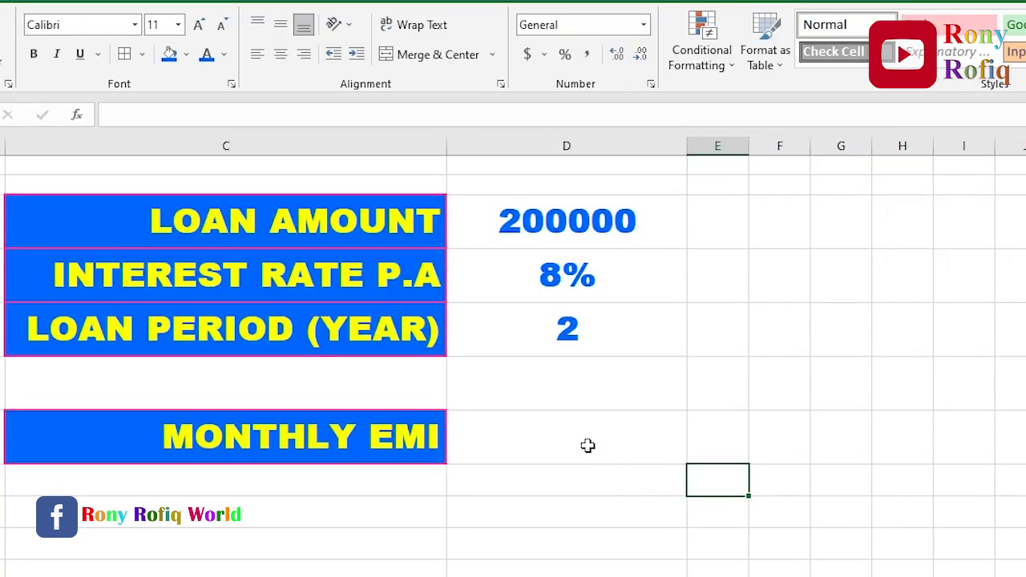
Calculate the monthly EMI beside its label with the formula =PMT(D4/12,D5*12,D3)
left_click(569, 441)
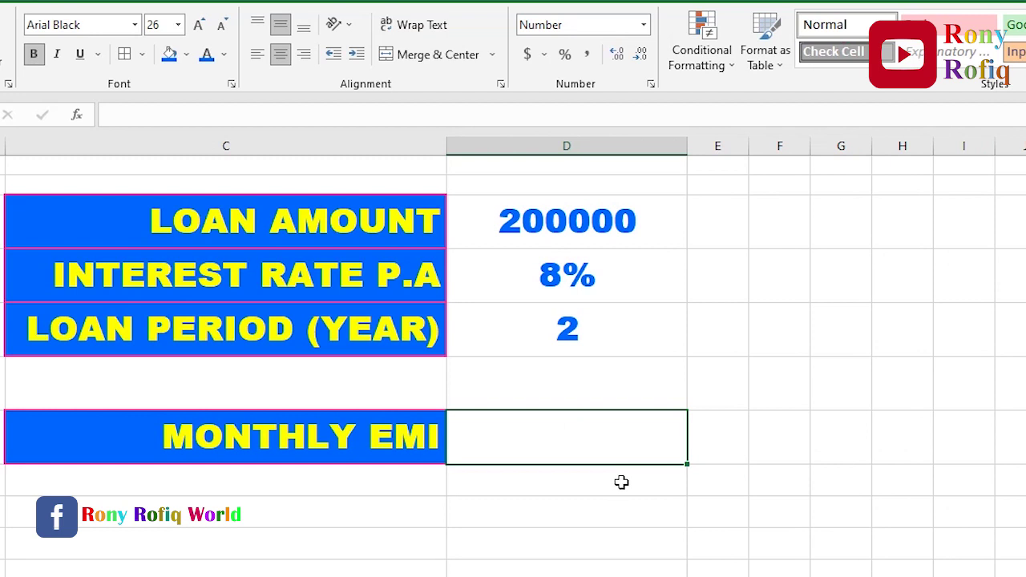
type("=p")
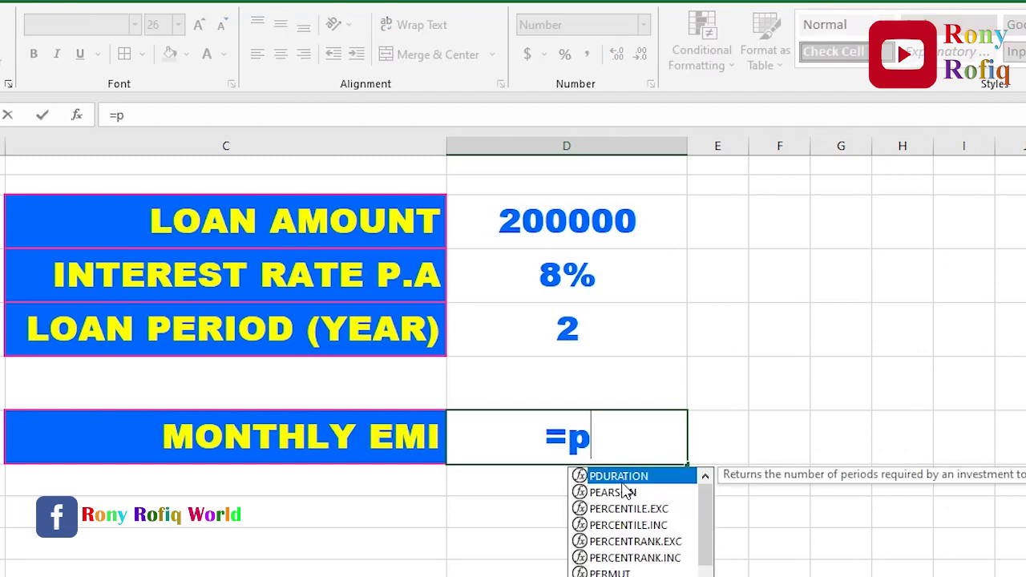
type("m")
key("Tab")
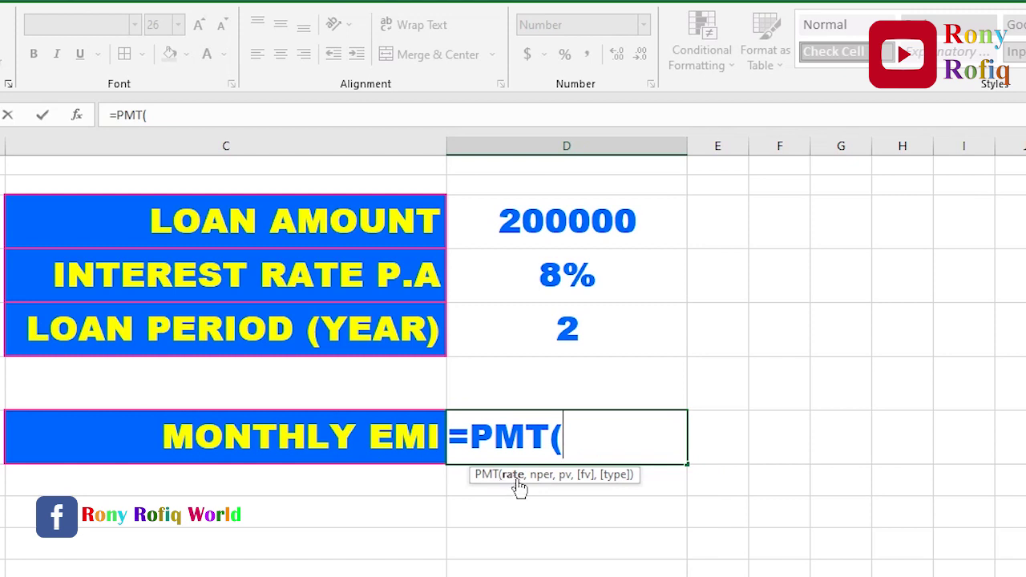
left_click(567, 281)
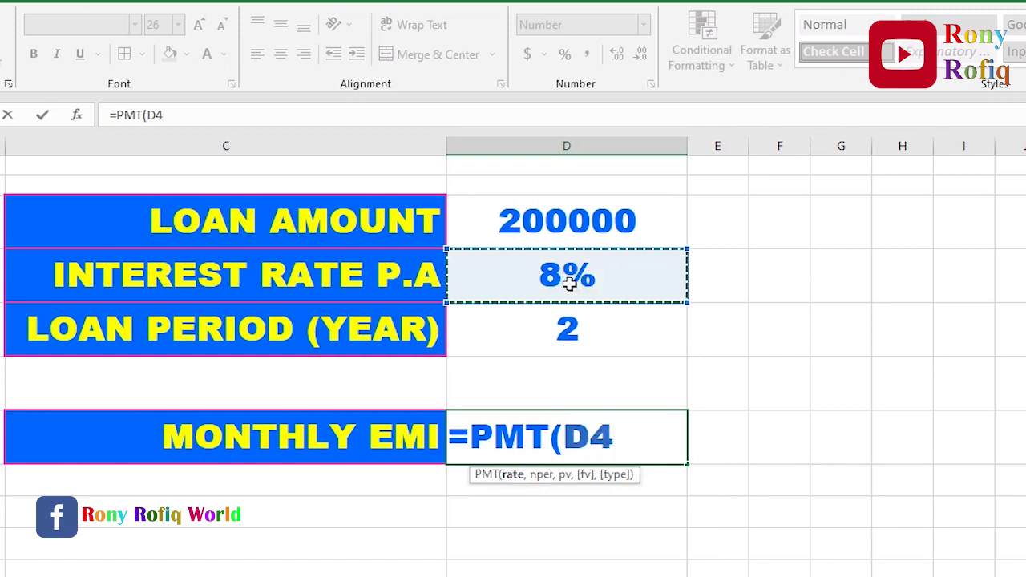
type("/12")
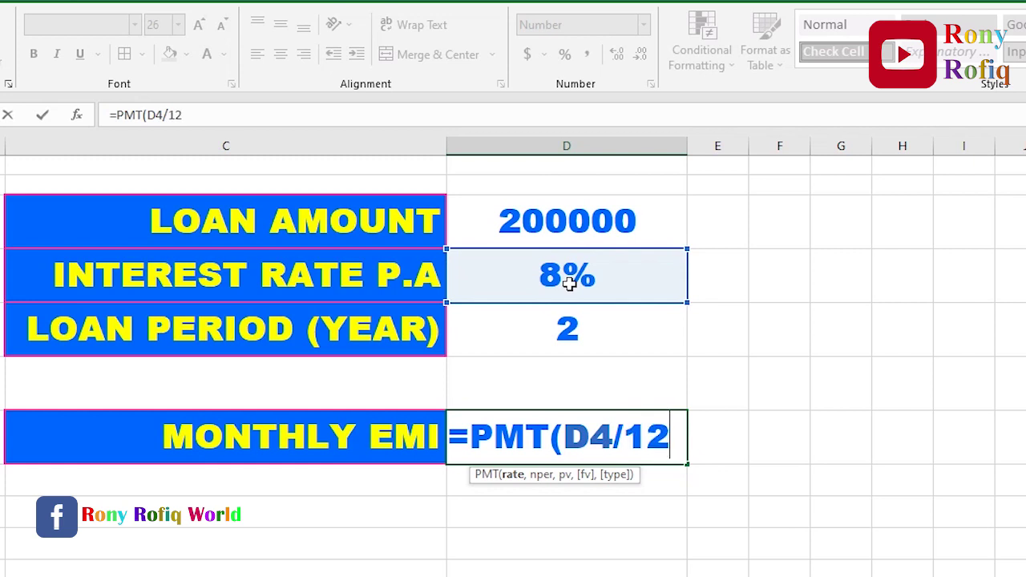
type(",")
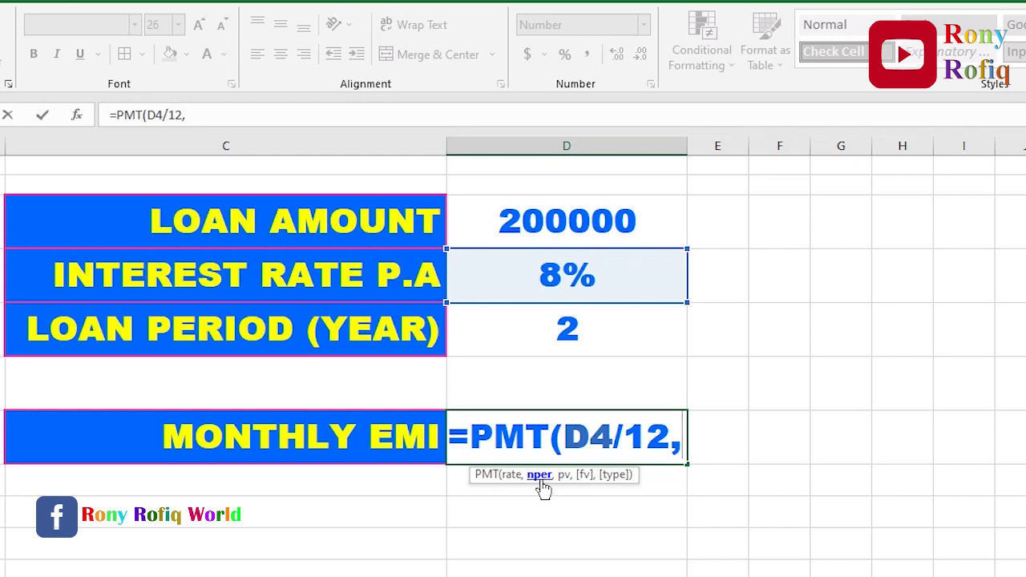
left_click(576, 335)
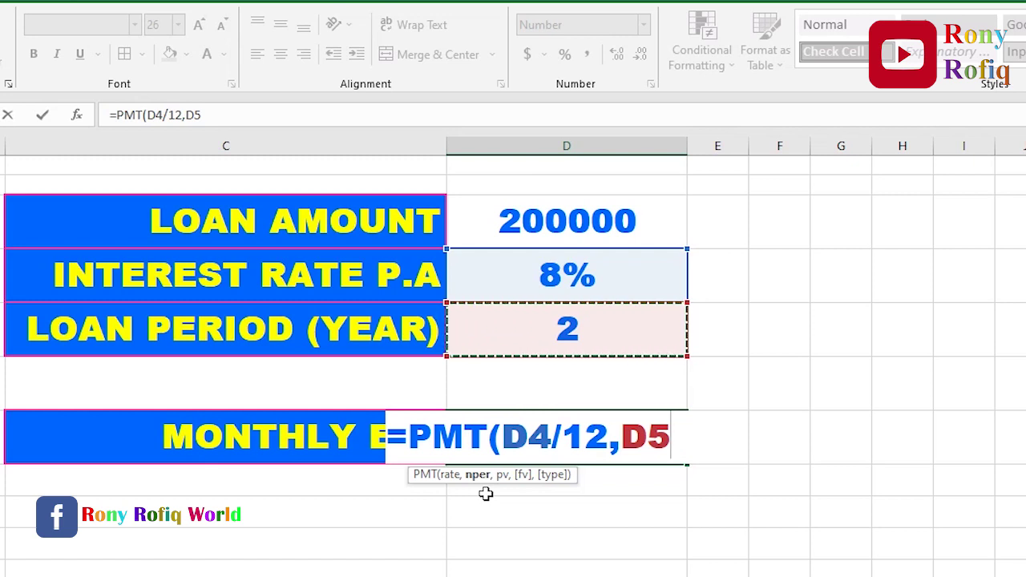
type("*12,")
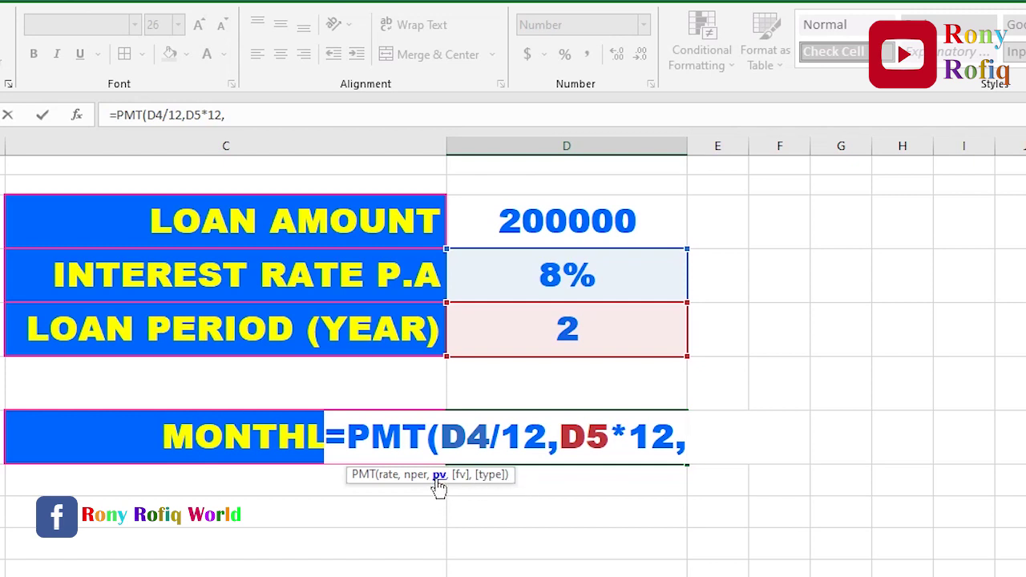
left_click(555, 222)
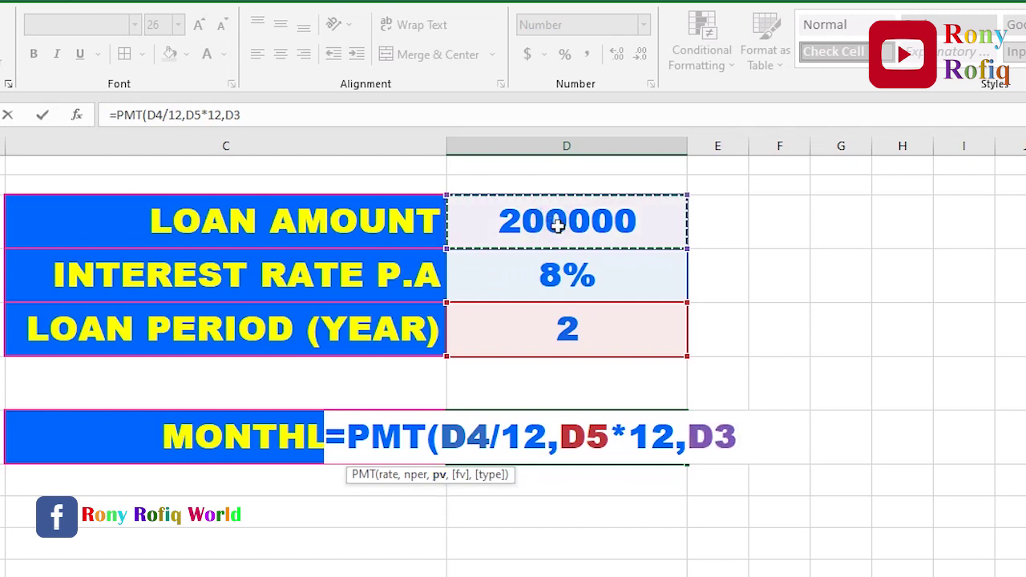
type(")")
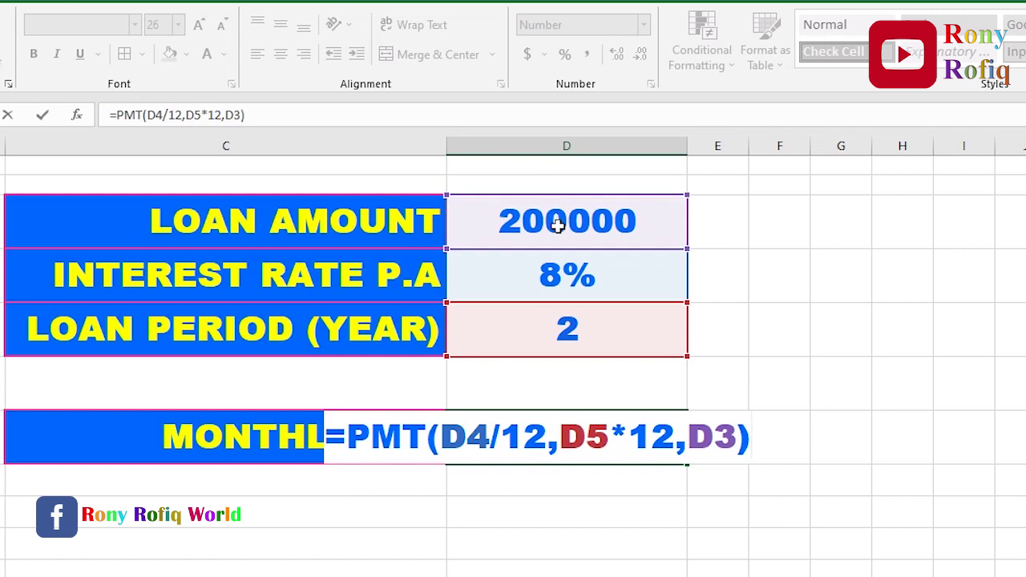
key("Return")
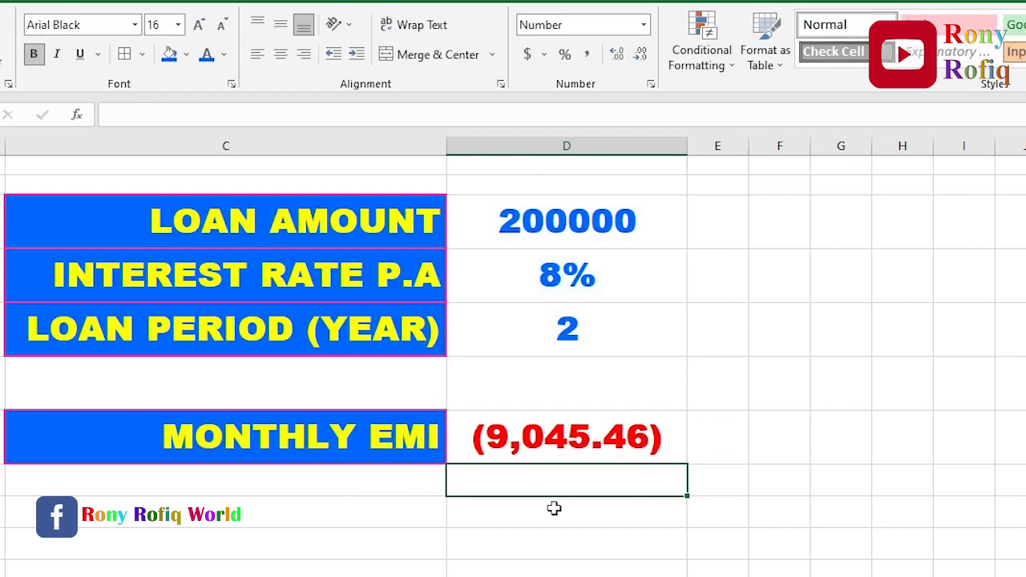
Negate the monthly EMI formula by inserting a minus sign before PMT
left_click(521, 440)
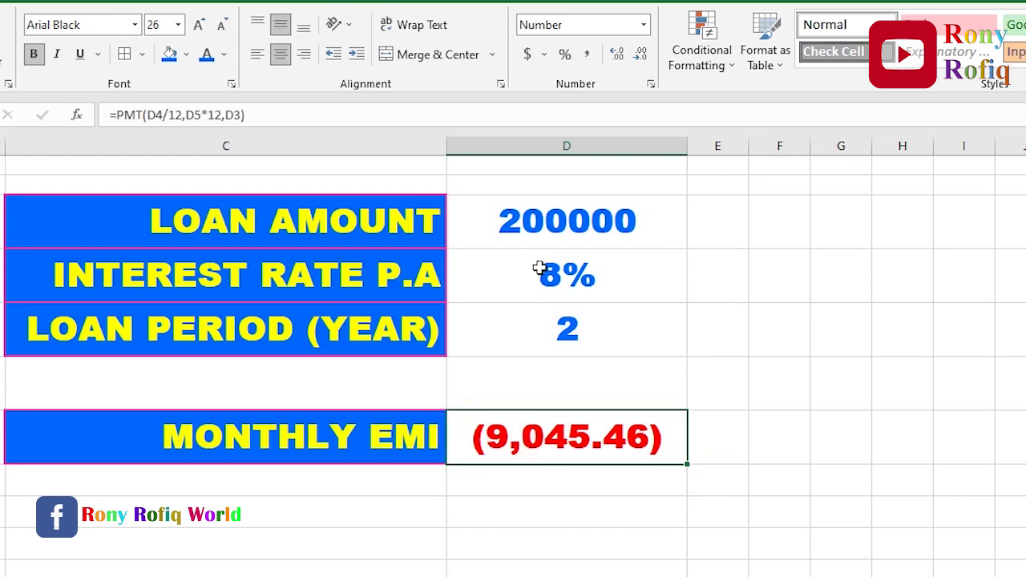
double_click(493, 451)
left_click(350, 437)
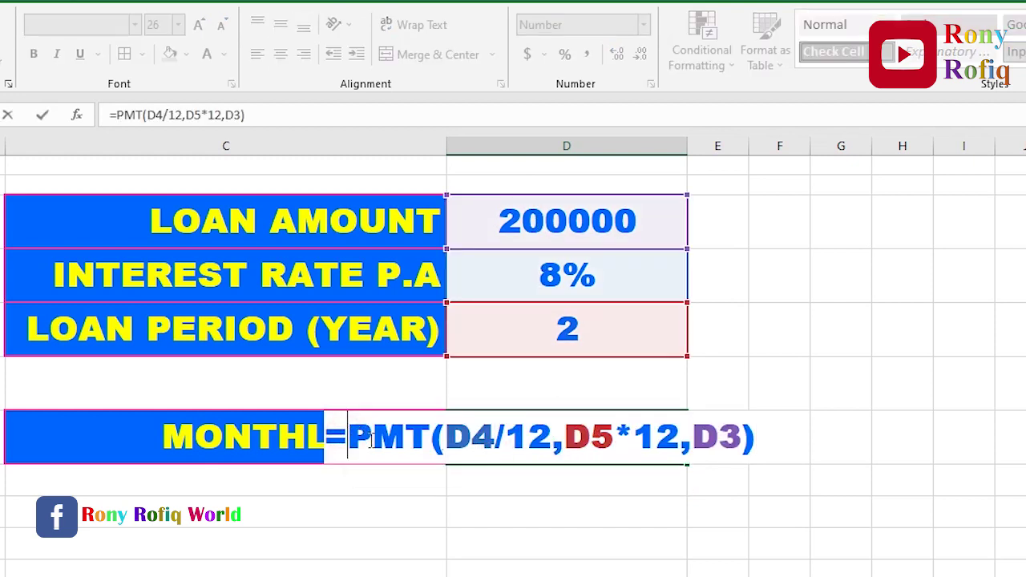
type("-")
key("Return")
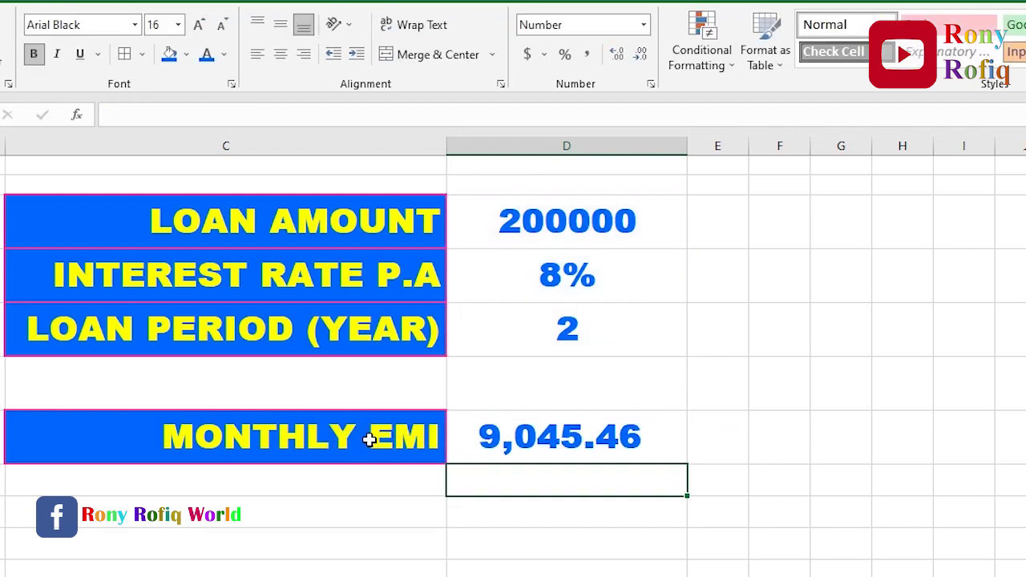
On the car loan sheet, calculate the Loan Amount with a formula subtracting the Down Payment cell from the Car Price cell
left_click(563, 572)
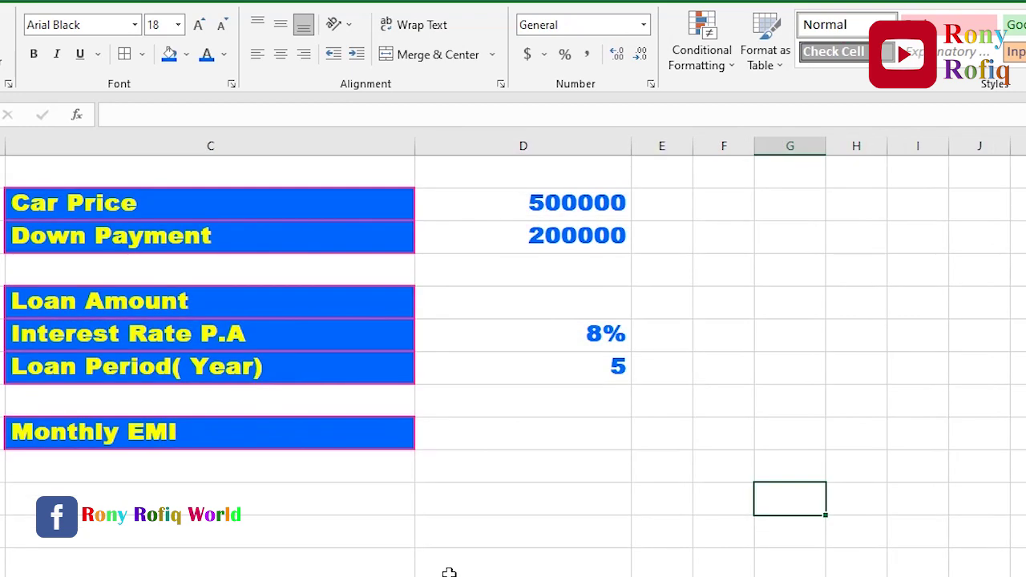
left_click(475, 567)
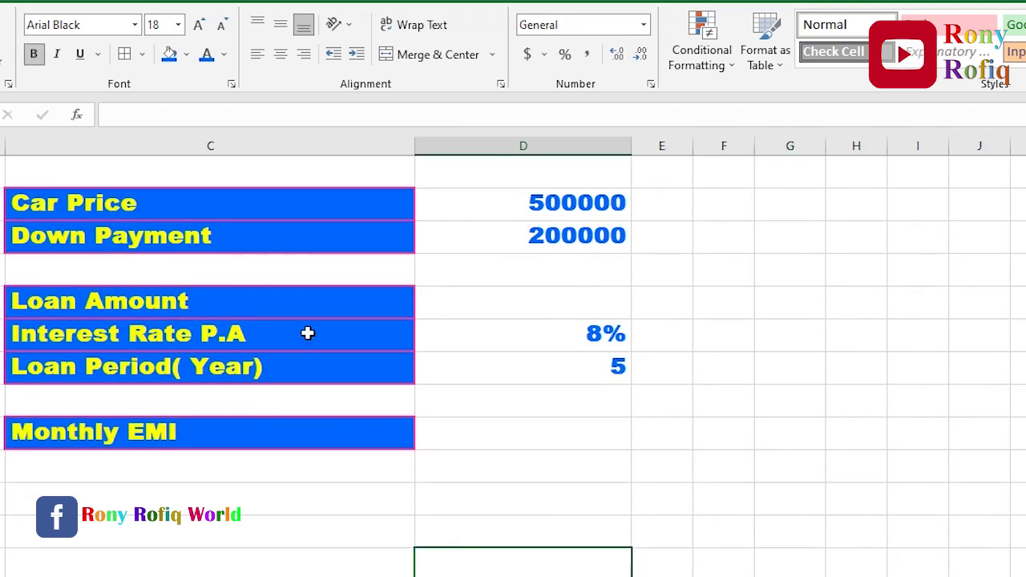
left_click(542, 207)
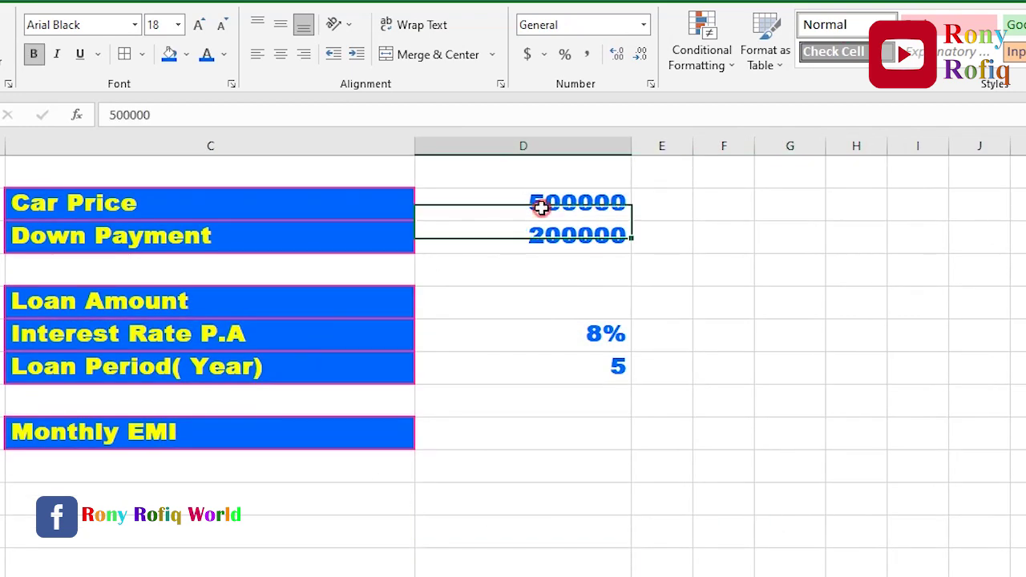
left_click(530, 238)
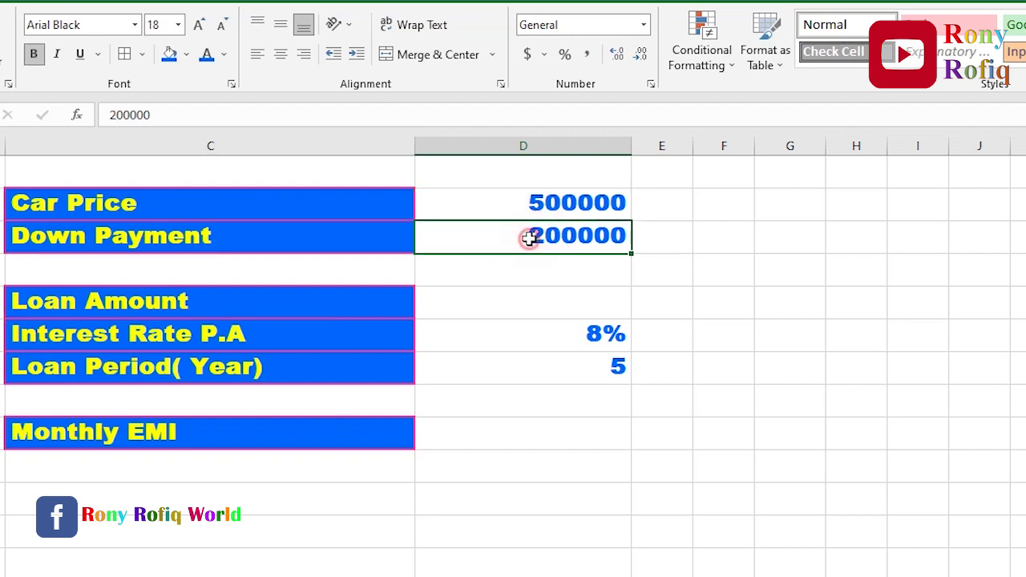
left_click(476, 311)
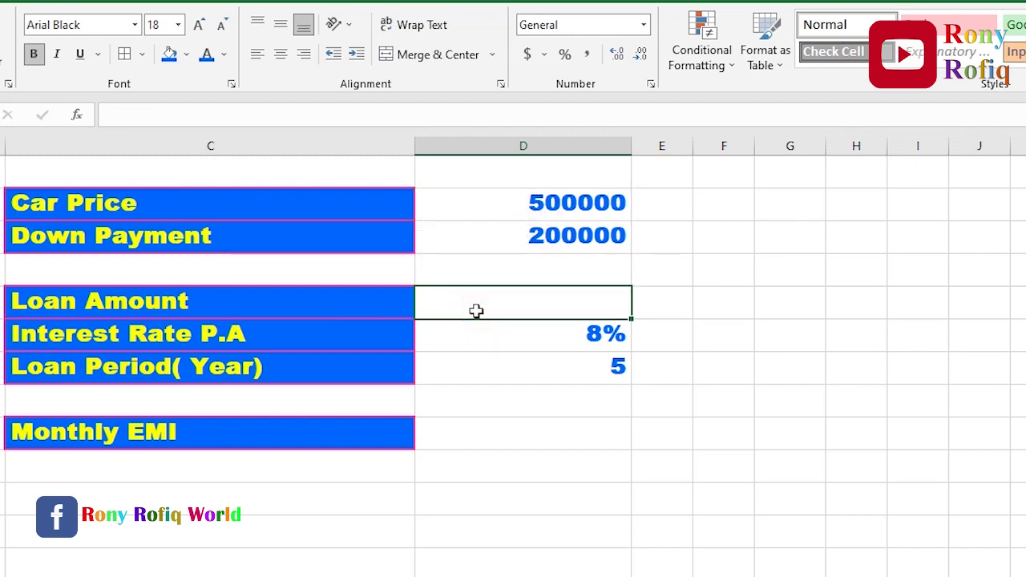
type("=")
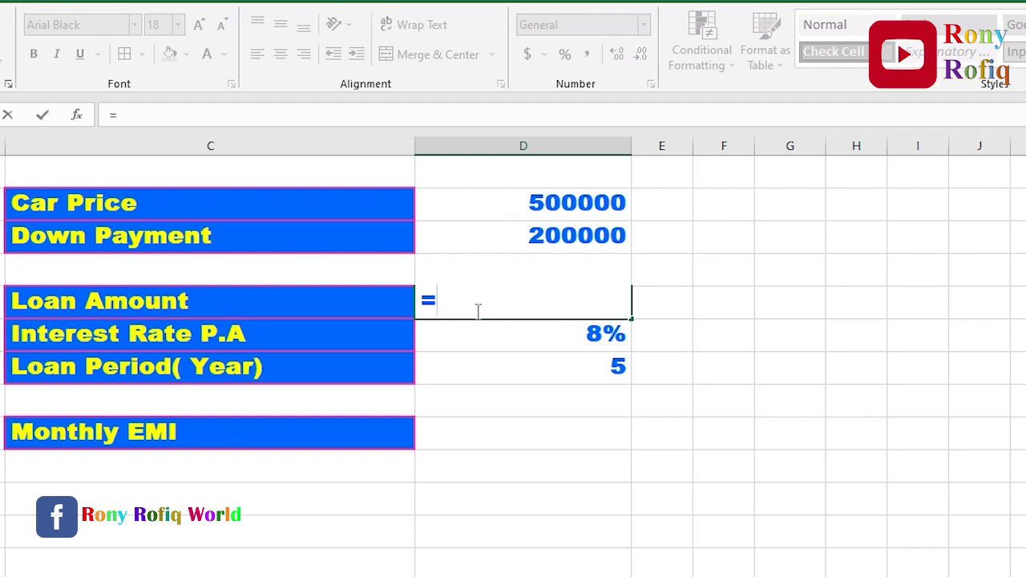
left_click(535, 203)
type("-")
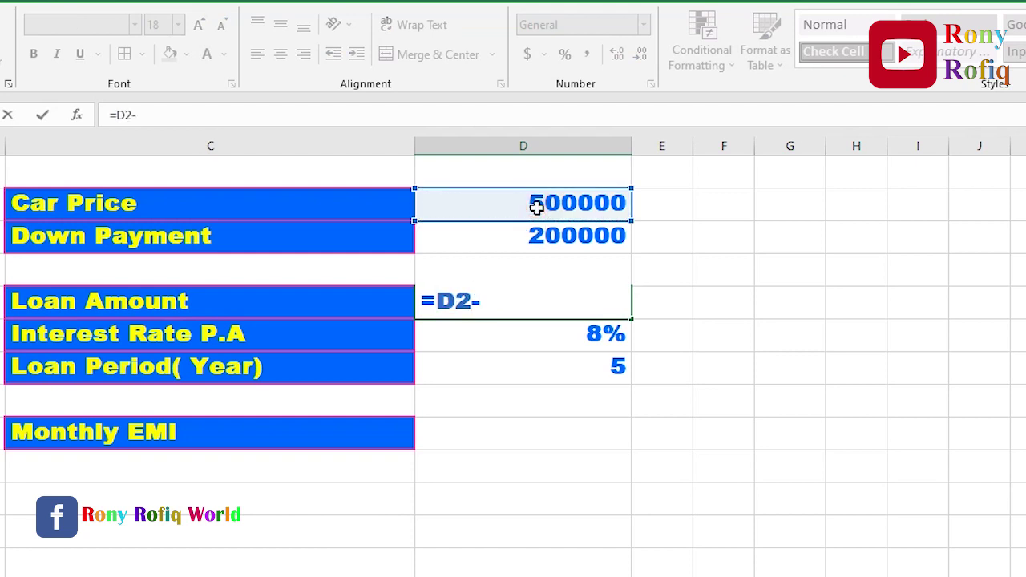
left_click(521, 234)
key("Return")
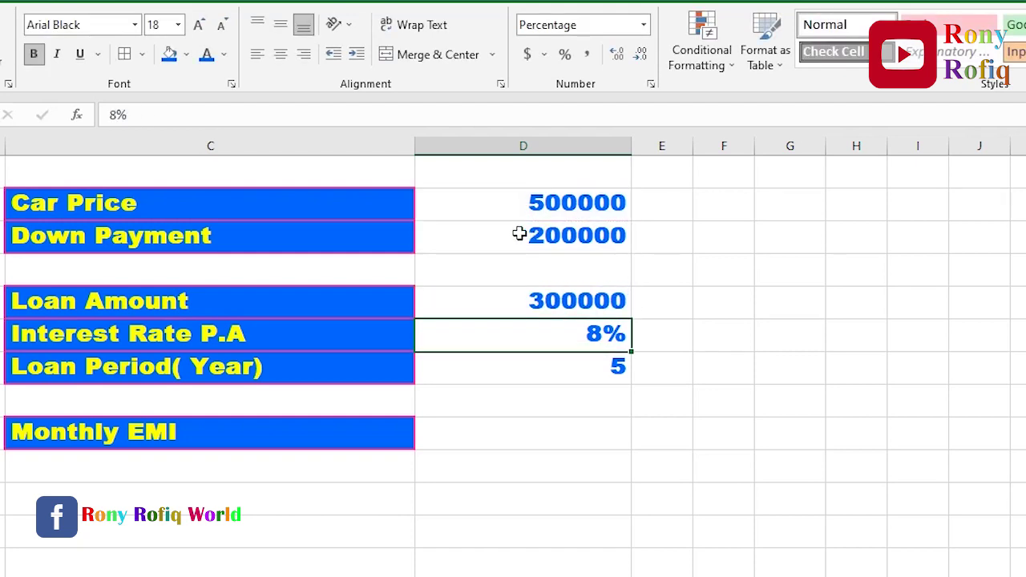
Set the car loan's Loan Period (Year) to 2
left_click(548, 365)
type("2")
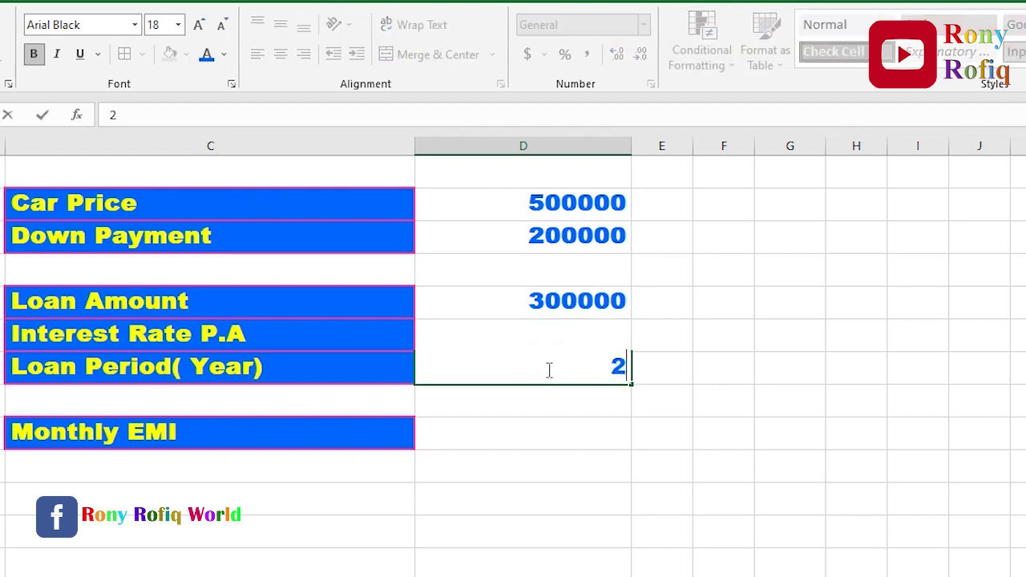
key("Return")
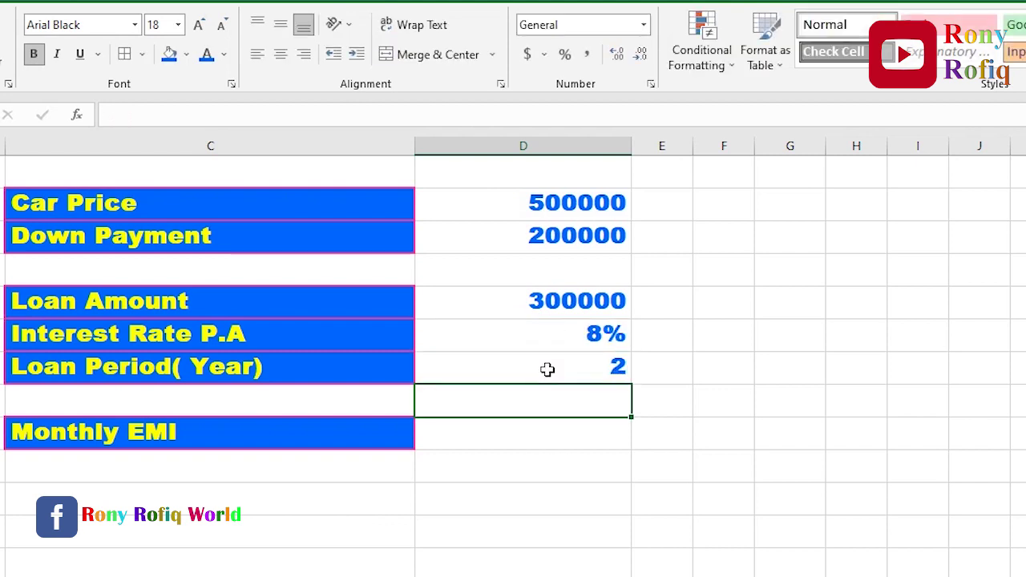
Calculate the car loan's Monthly EMI beside its label with the formula =PMT(D6/12,D7*12,D5)
left_click(574, 440)
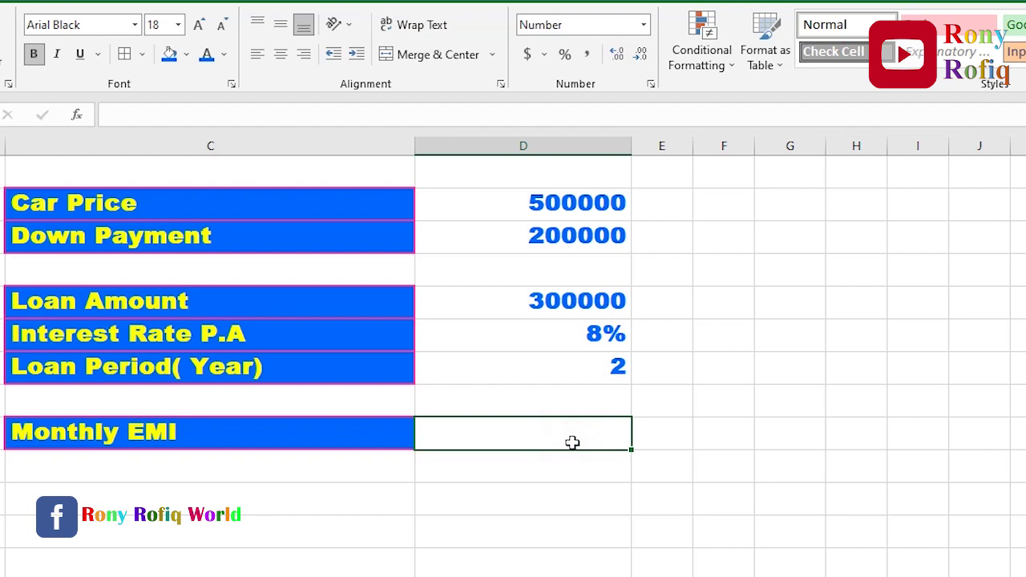
type("=p")
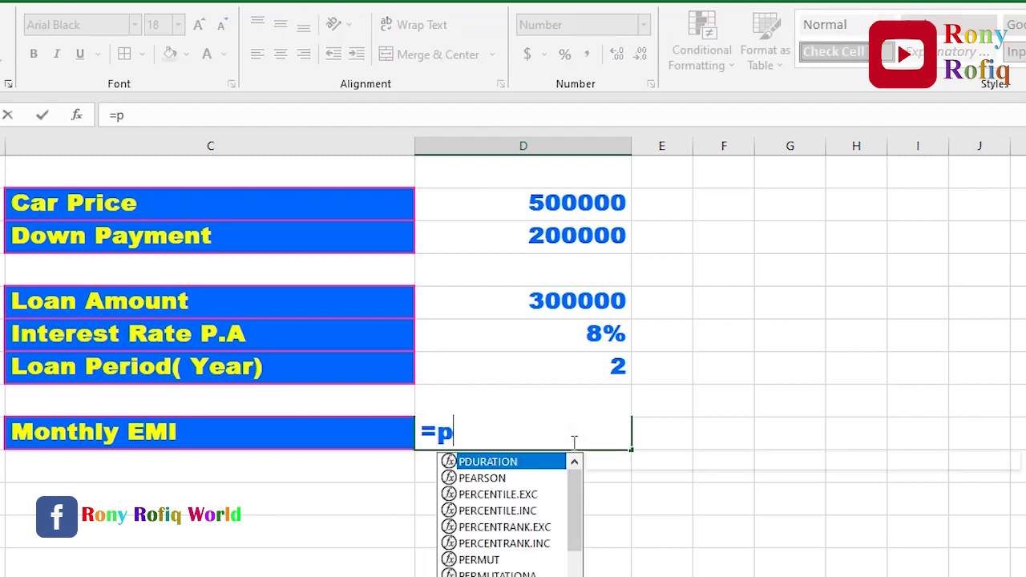
type("mt")
key("Tab")
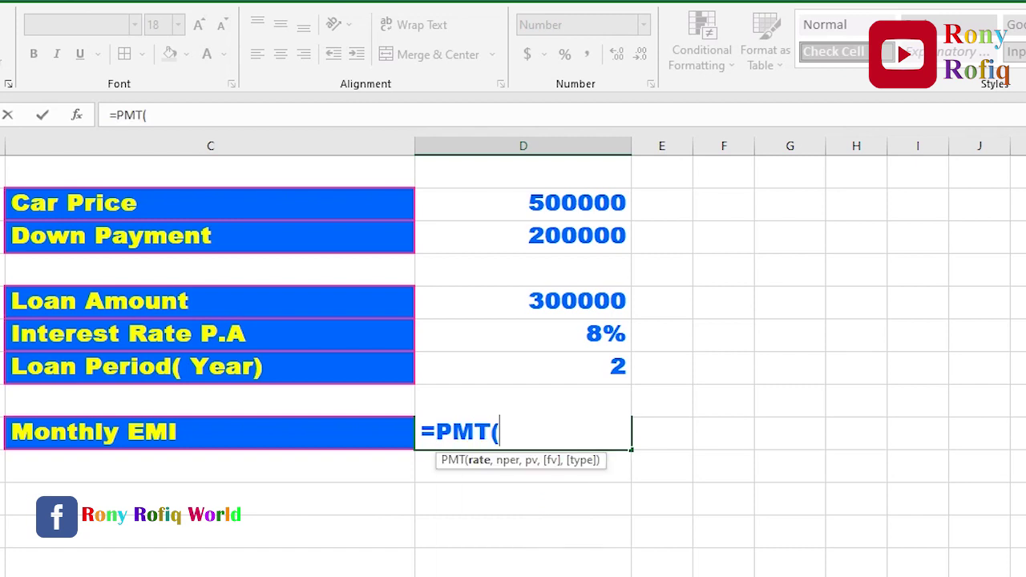
left_click(536, 329)
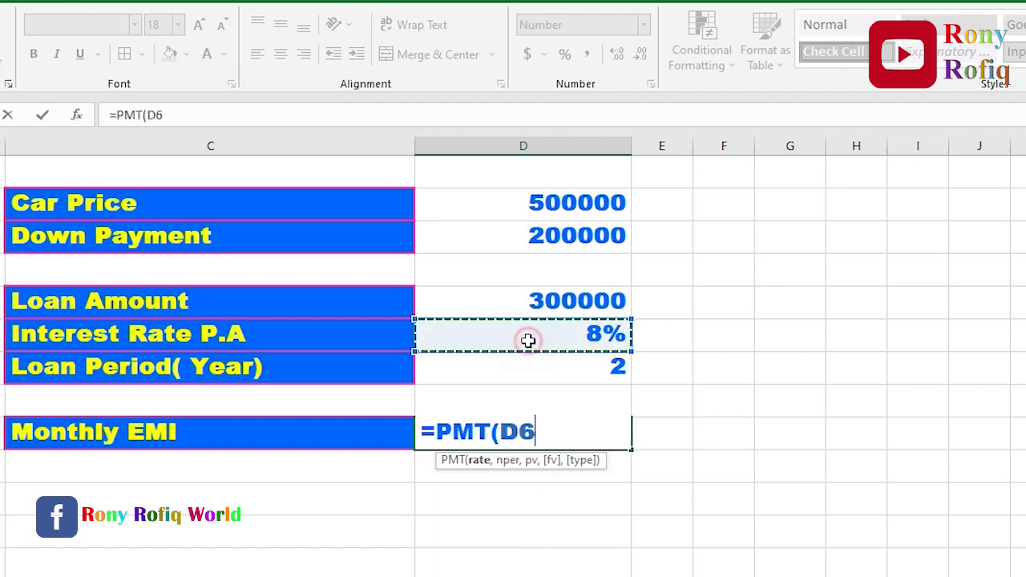
type("/12")
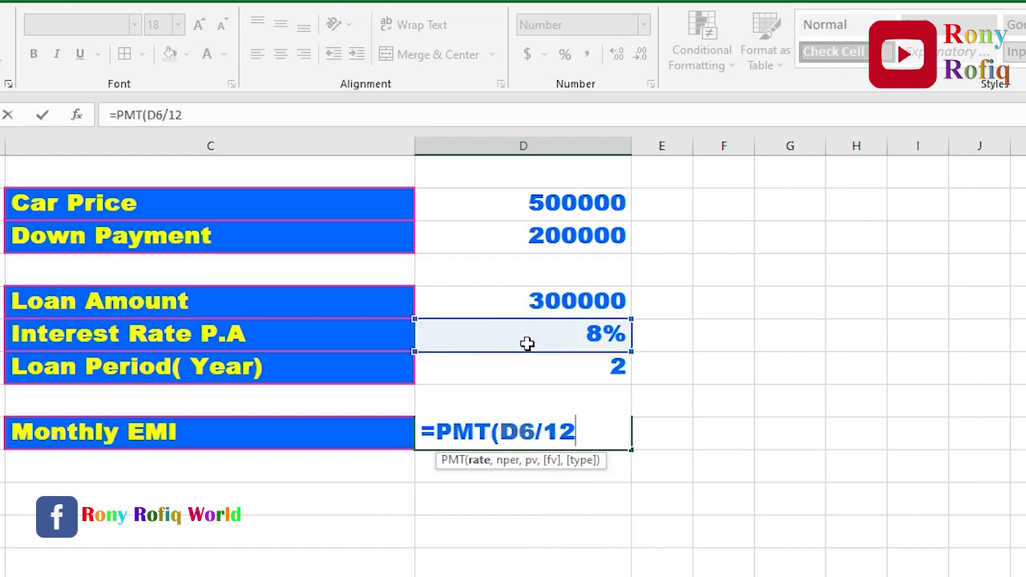
type(",")
left_click(554, 383)
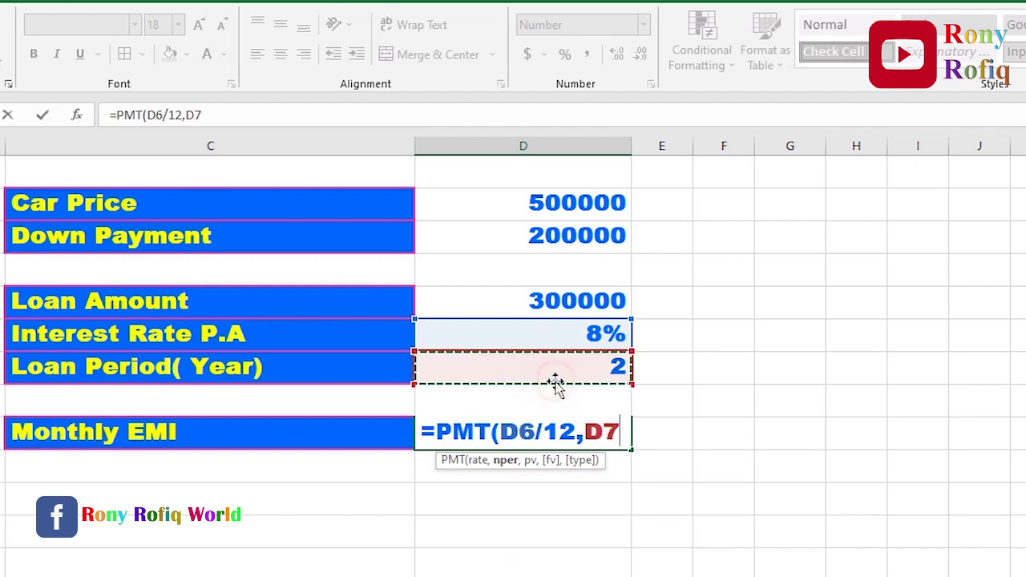
type("*12")
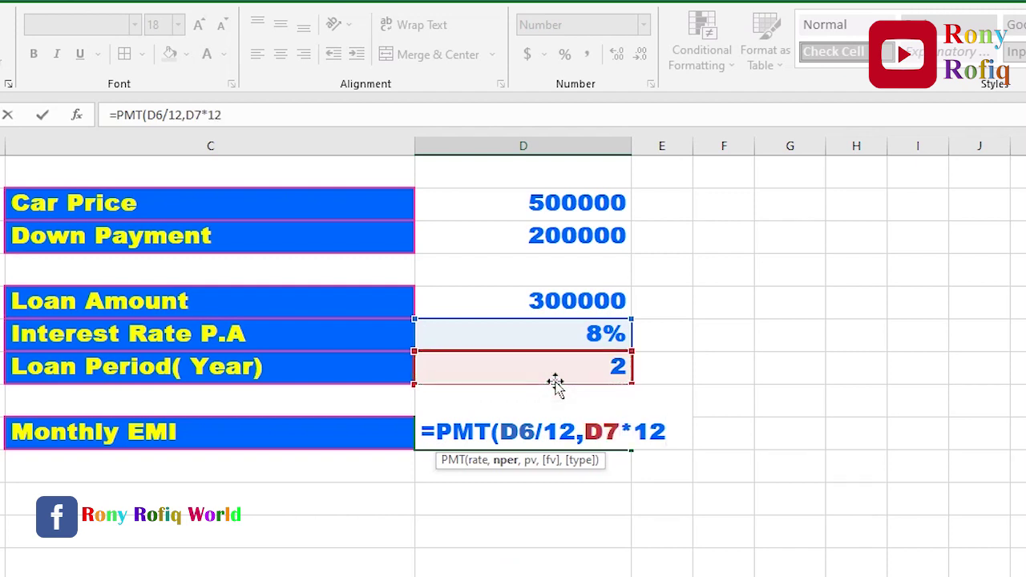
type(",")
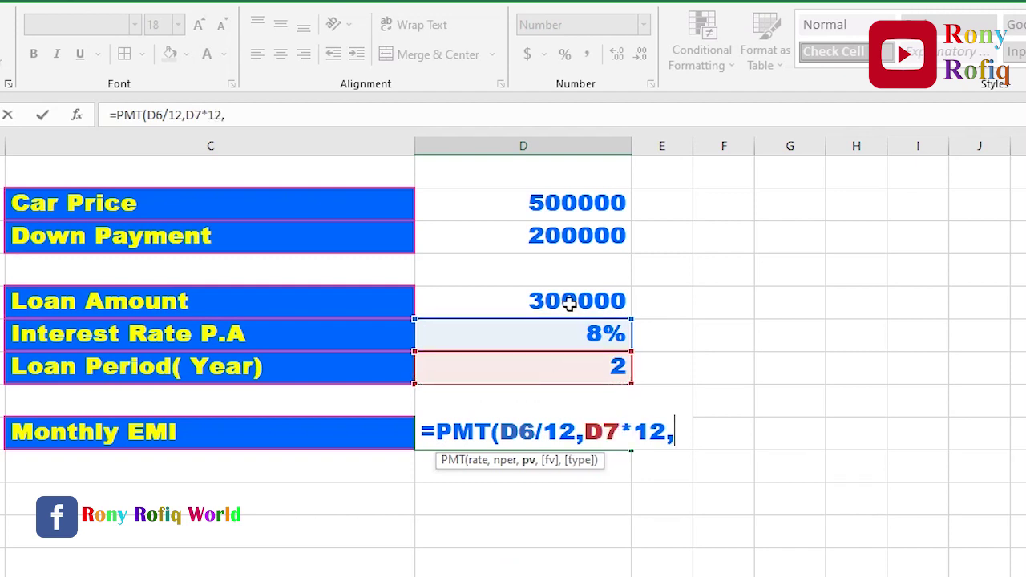
left_click(569, 303)
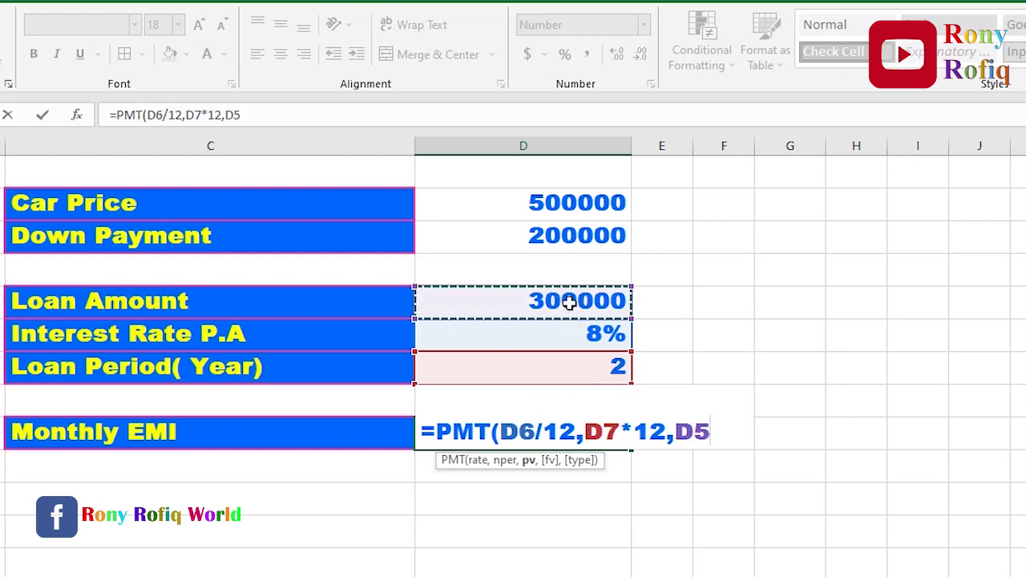
type(")")
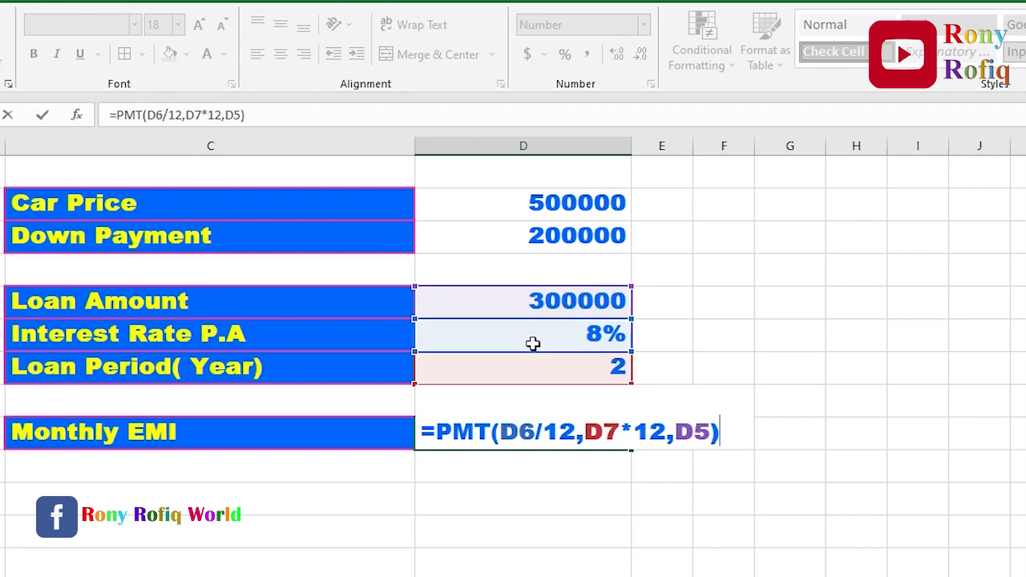
key("ctrl+Return")
left_click(529, 459)
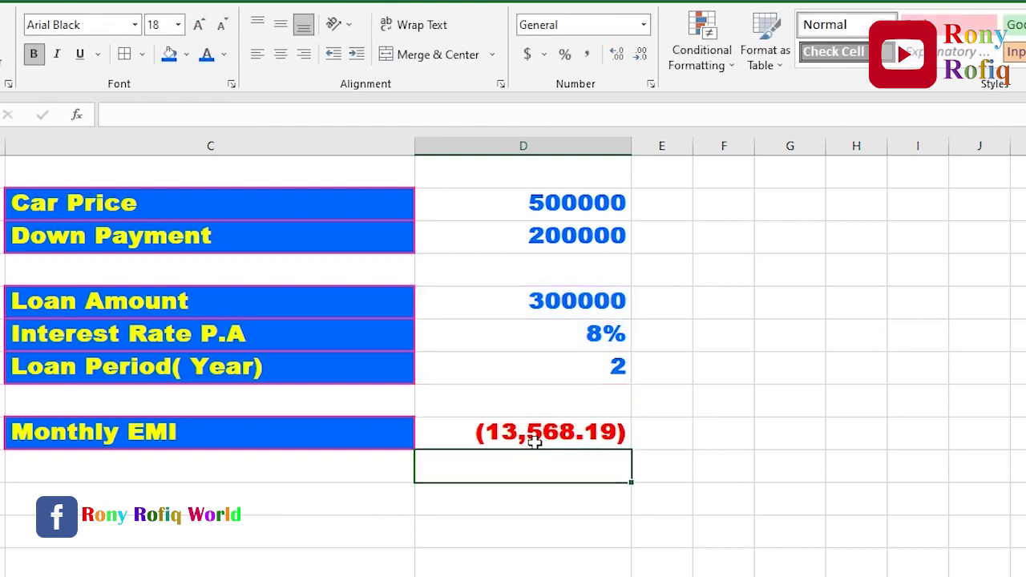
Negate the car loan's Monthly EMI formula by inserting a minus sign before PMT
double_click(487, 435)
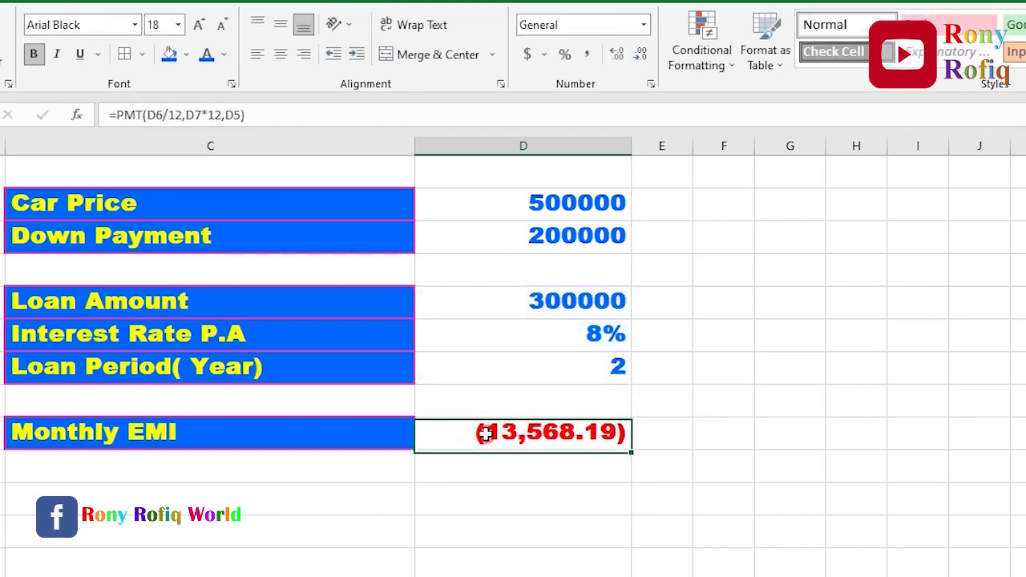
left_click(433, 433)
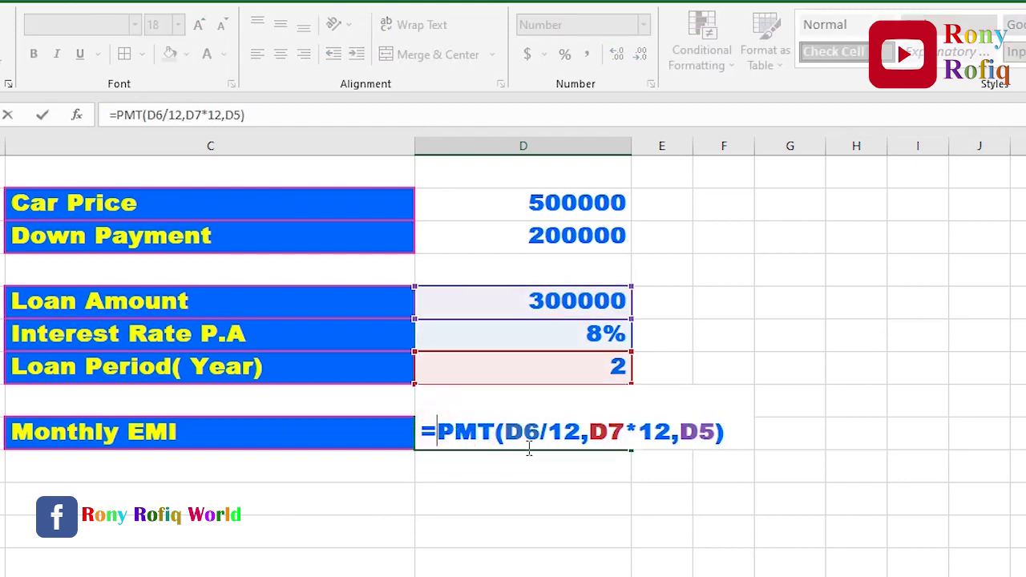
type("-")
key("Return")
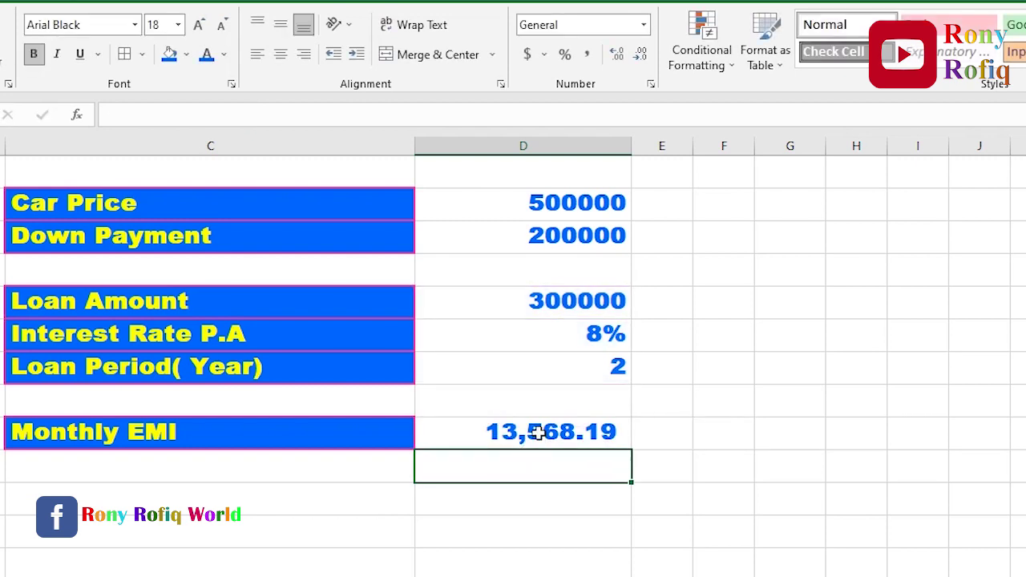
Run Goal Seek to bring the Monthly EMI in D9 to 13000 by changing the Down Payment cell D3, and accept the solution
left_click(531, 424)
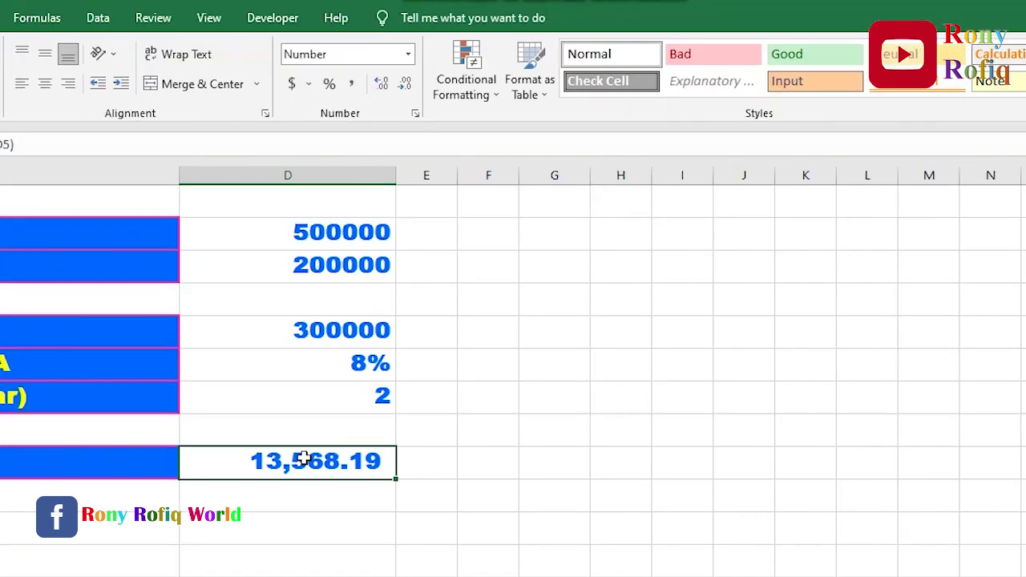
left_click(98, 19)
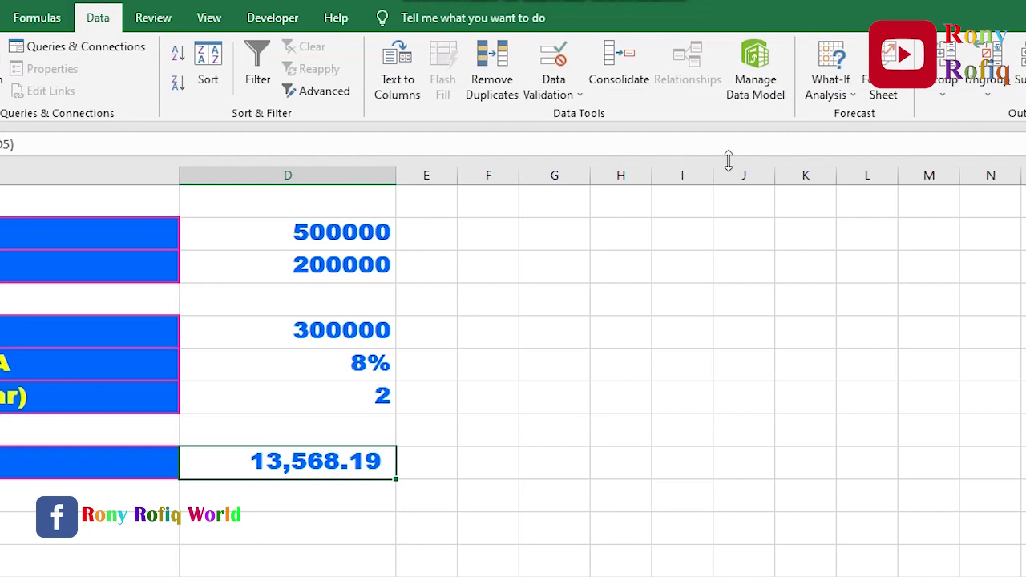
left_click(834, 96)
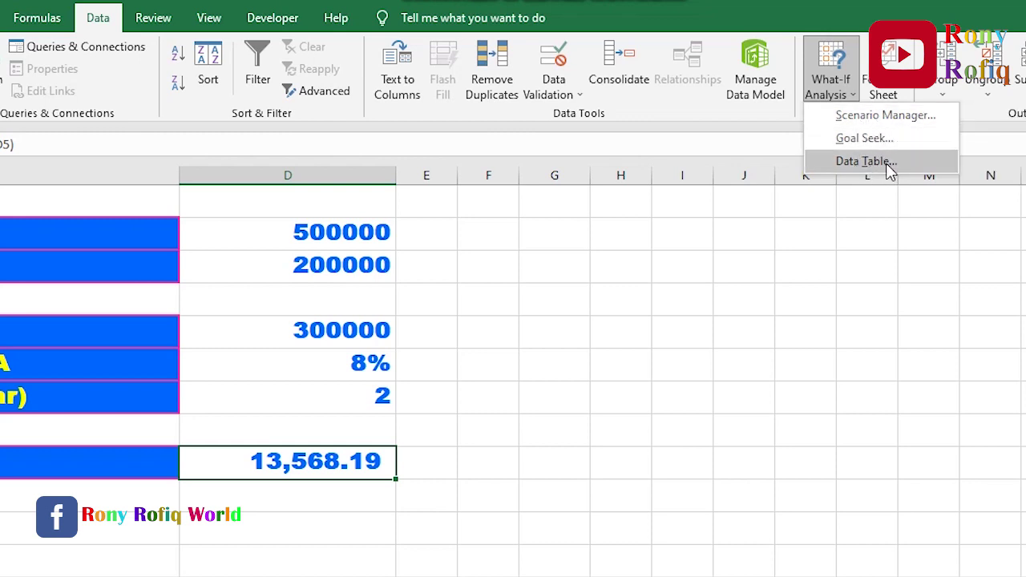
left_click(870, 139)
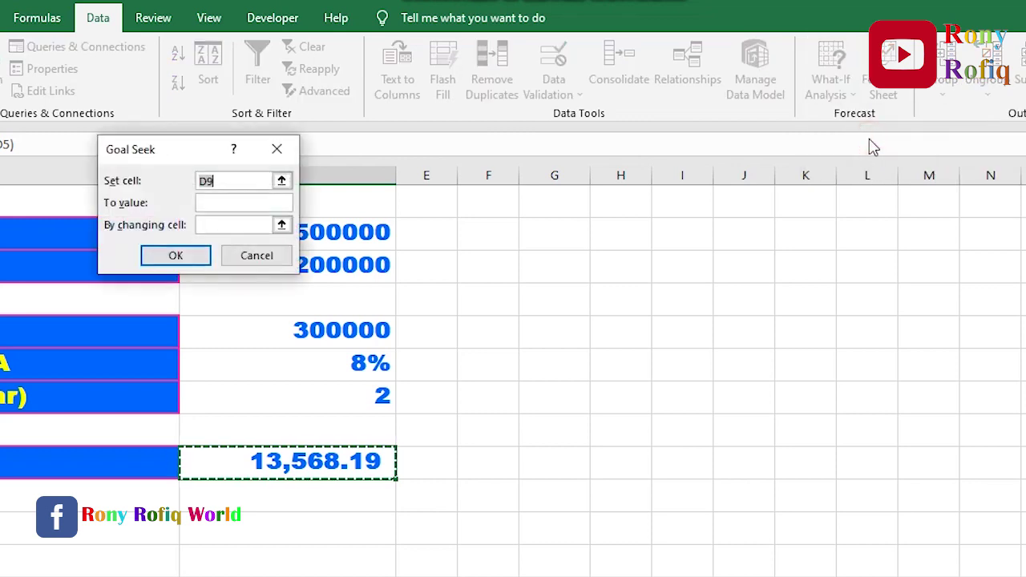
left_click_drag(192, 149, 689, 330)
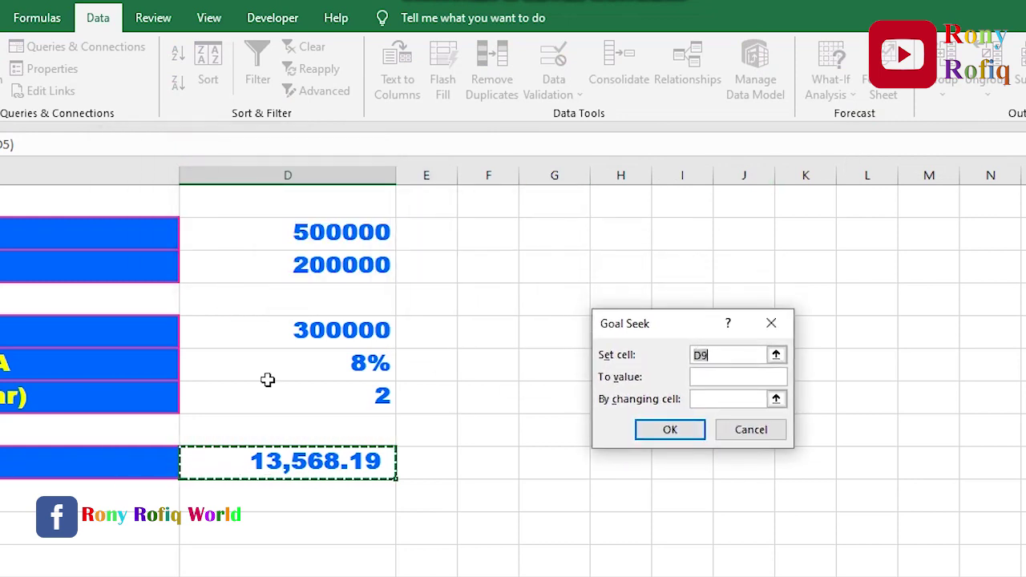
left_click(709, 377)
left_click(723, 397)
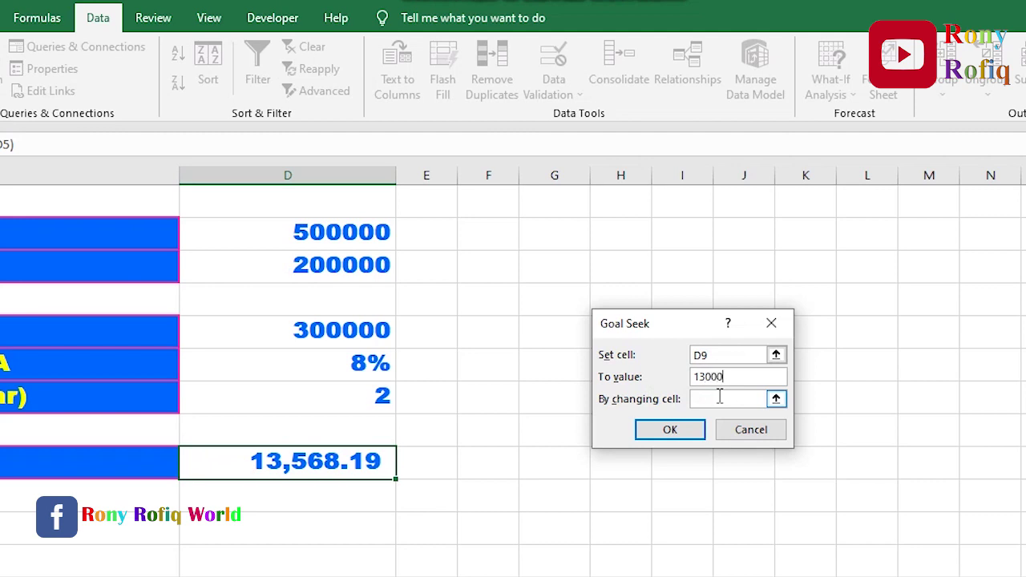
left_click(726, 398)
left_click(363, 267)
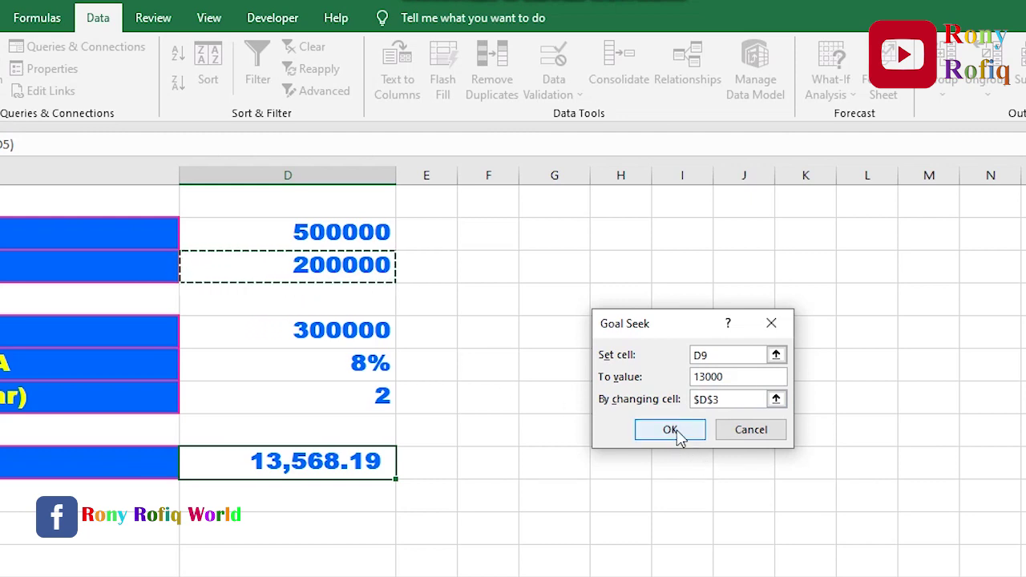
left_click(679, 433)
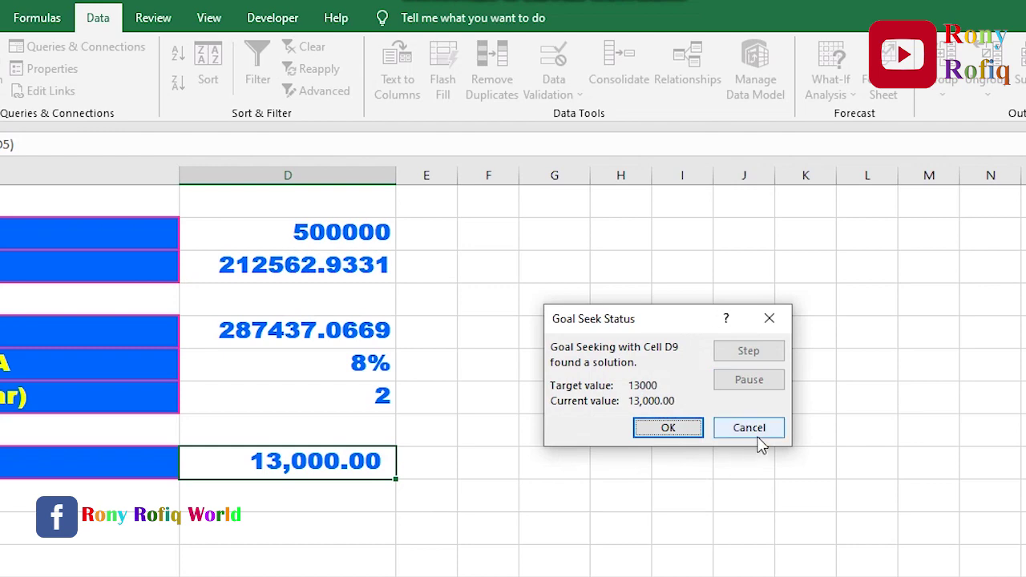
left_click(668, 428)
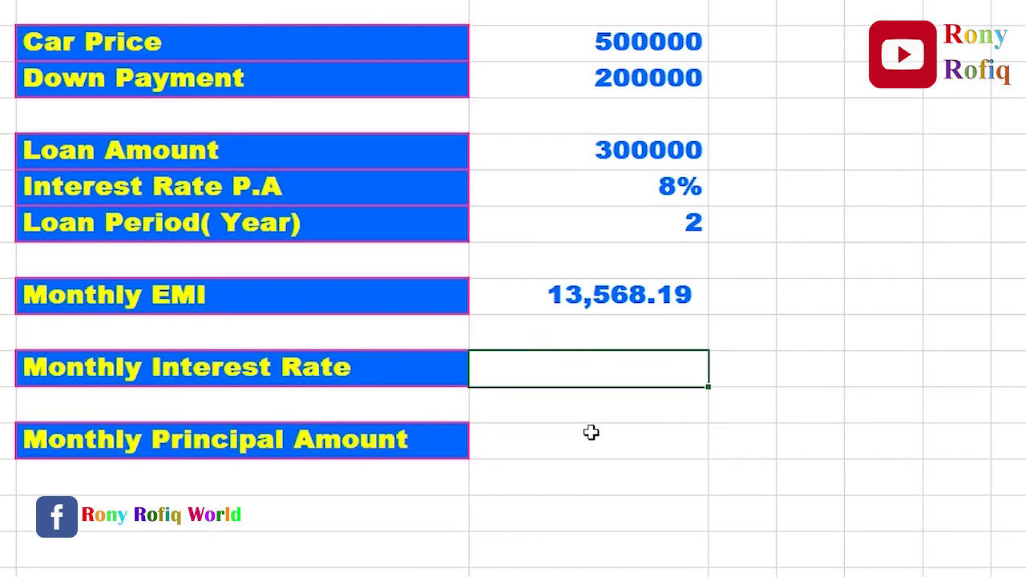
Calculate the first month's interest beside the Monthly Interest Rate label with the formula =IPMT(D6/12,1,D7*12,D5)
type("=")
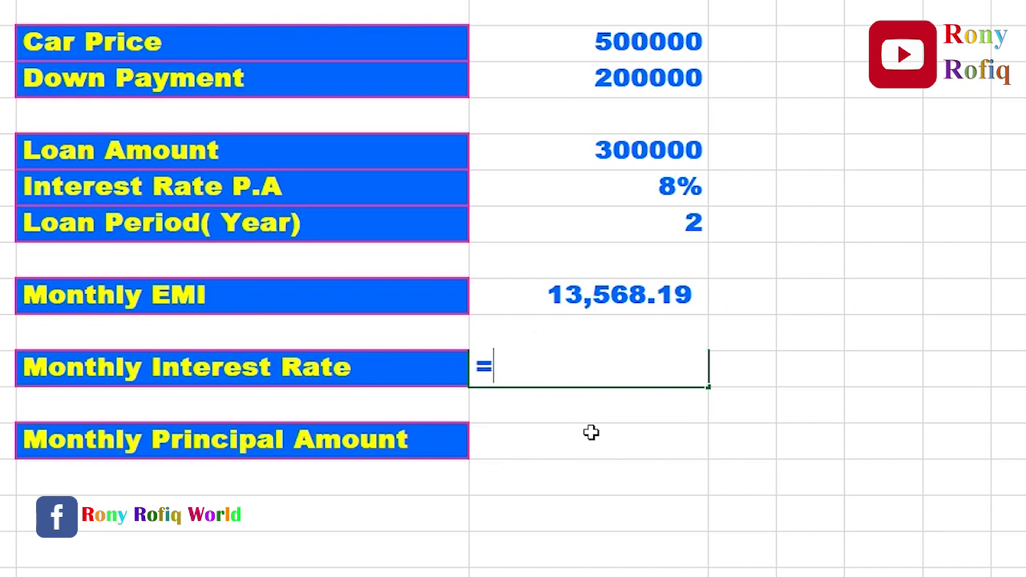
type("ip")
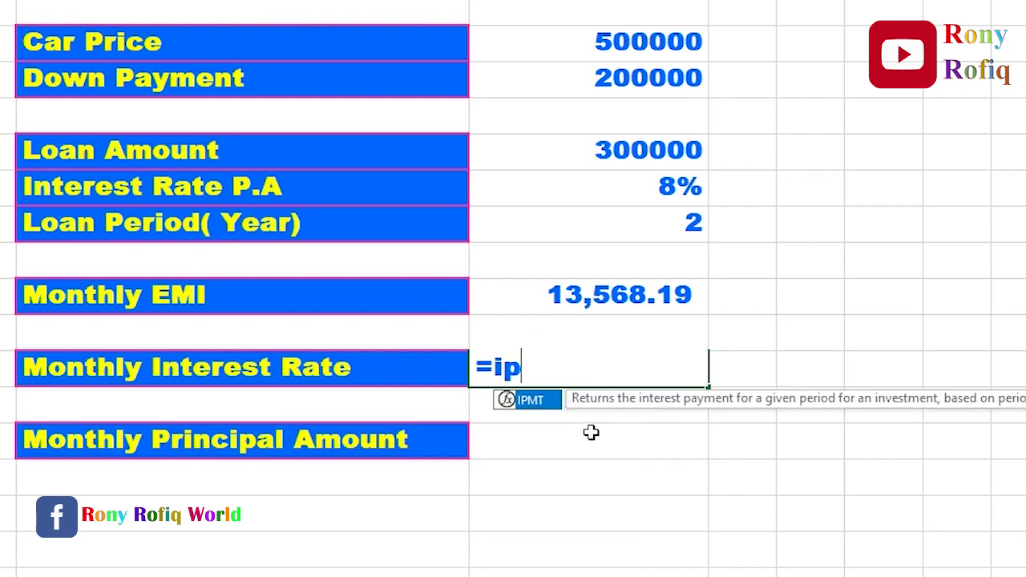
double_click(529, 399)
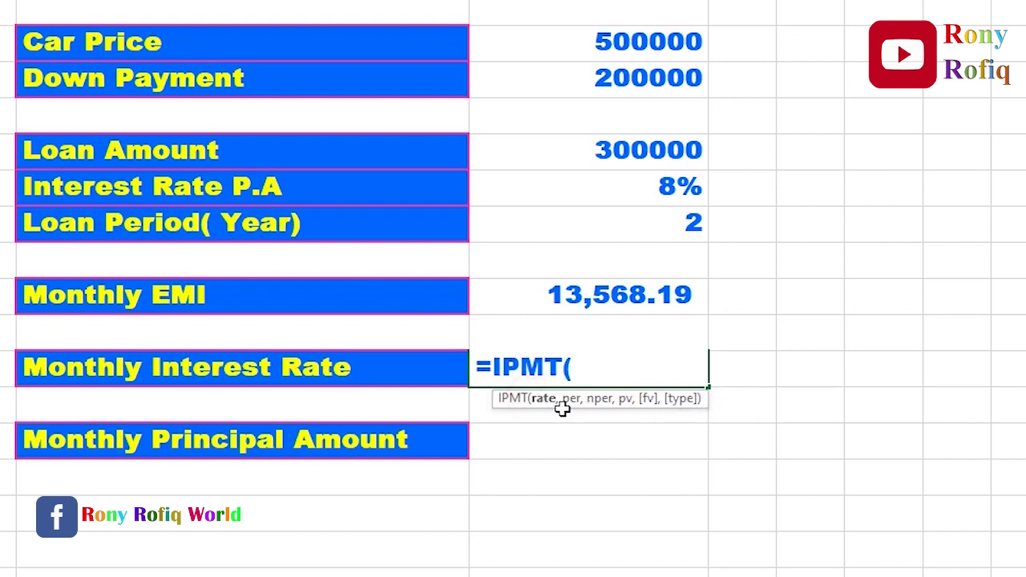
left_click(639, 195)
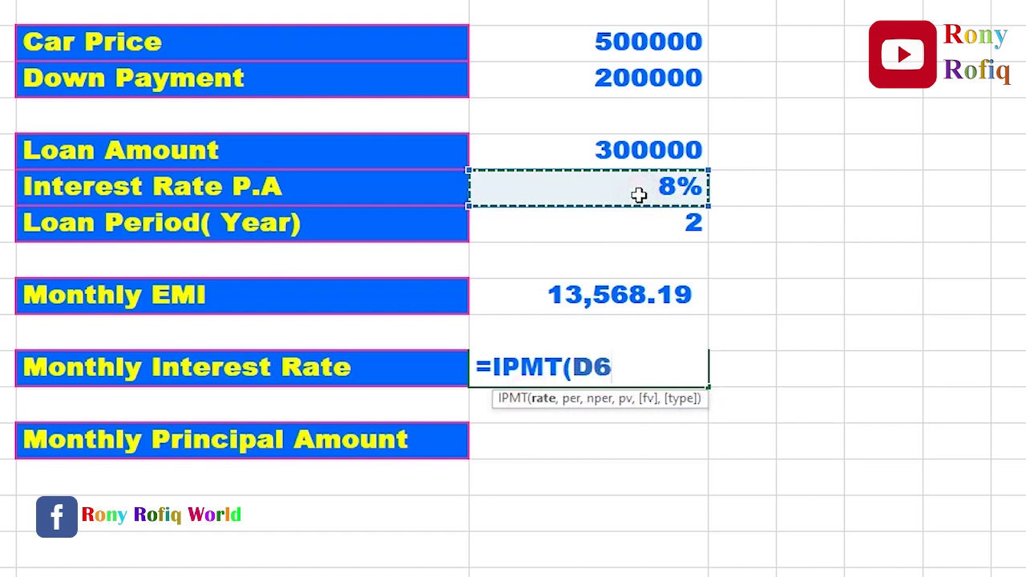
type("*")
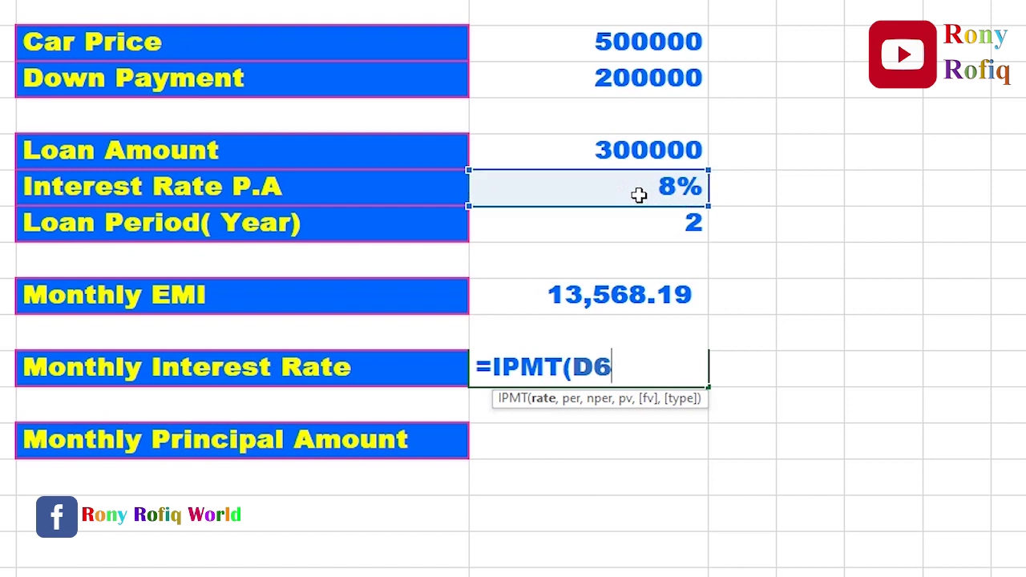
type("/12")
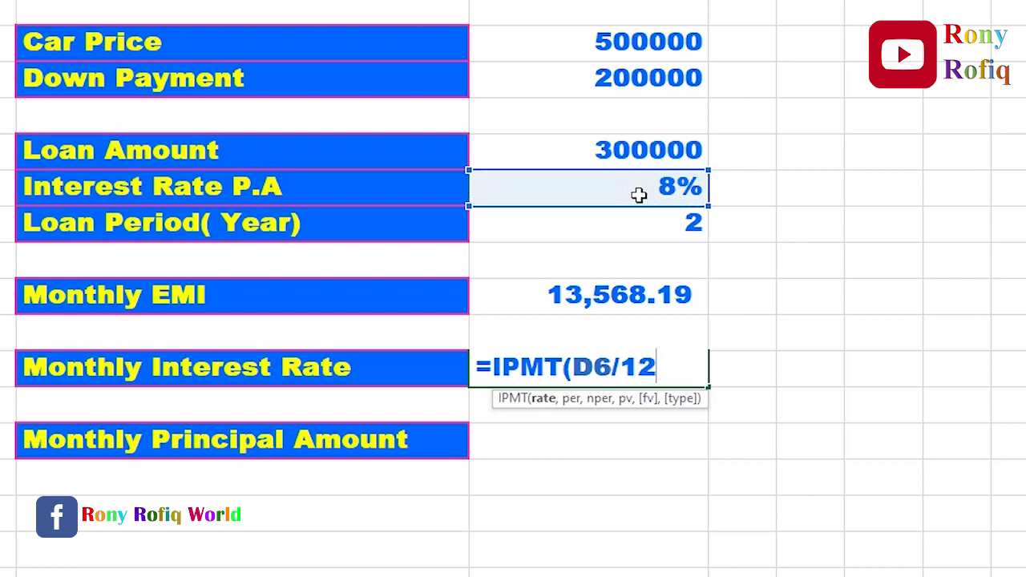
type(",")
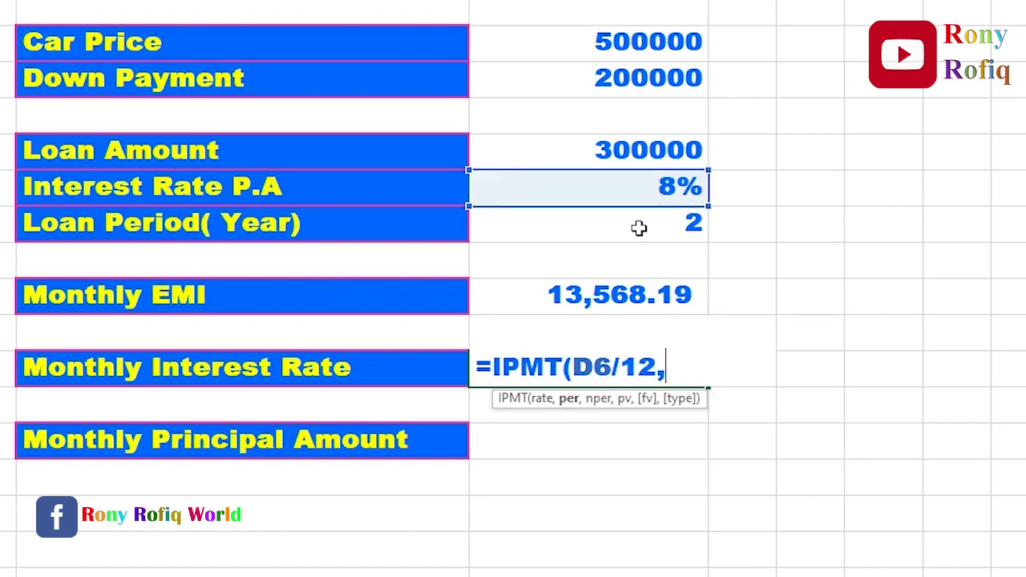
type("1,")
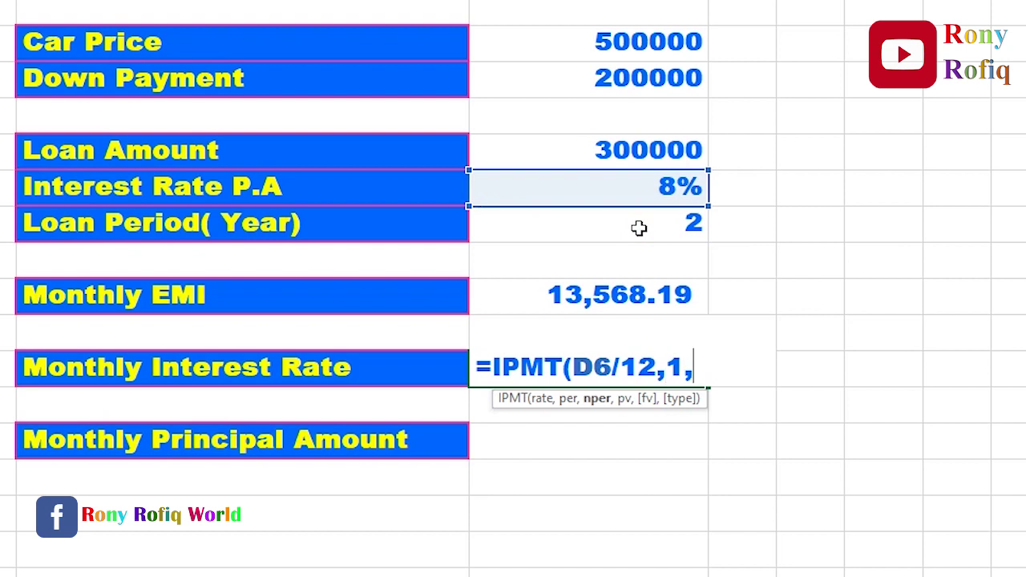
left_click(647, 221)
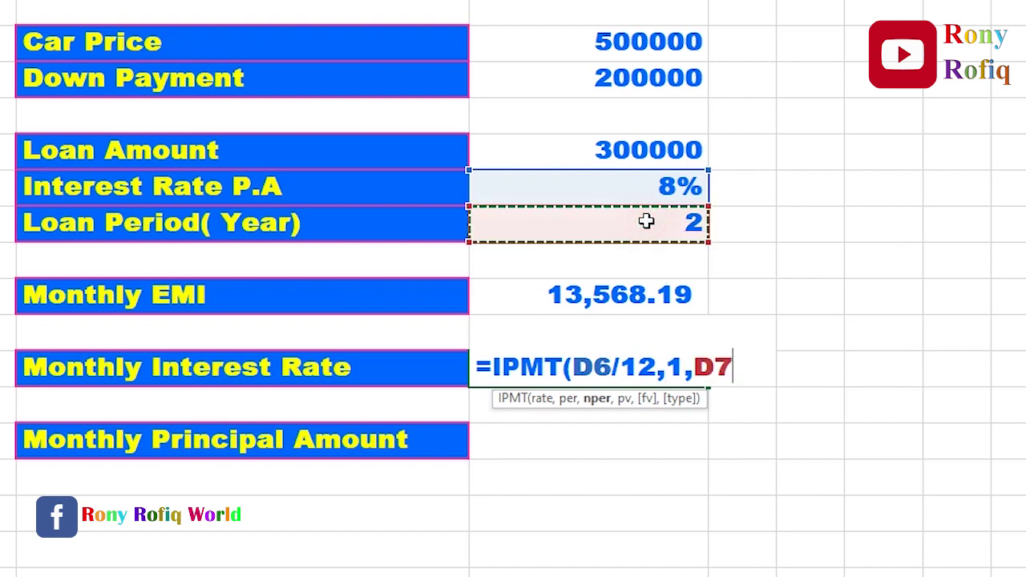
type("*12")
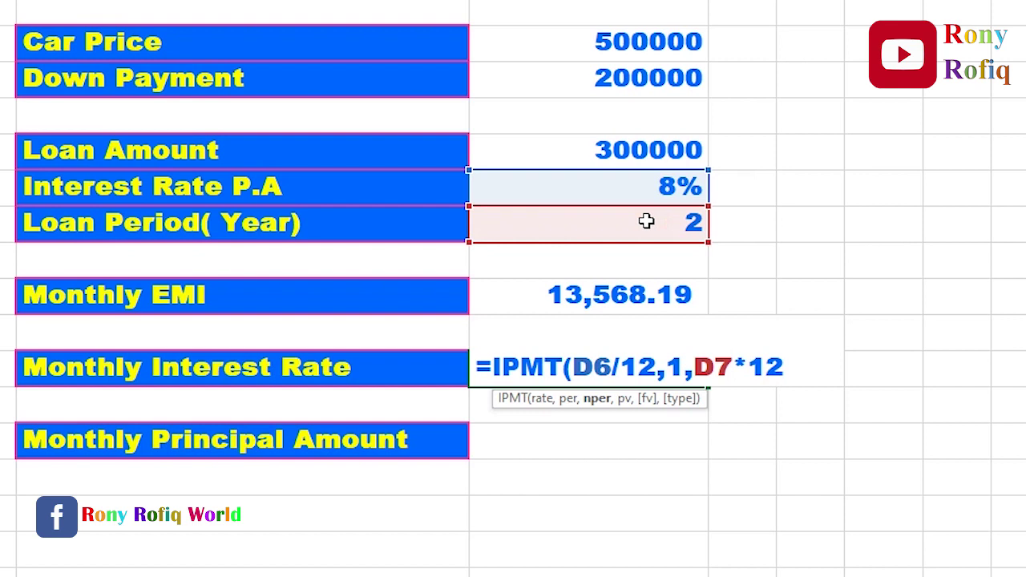
type(",")
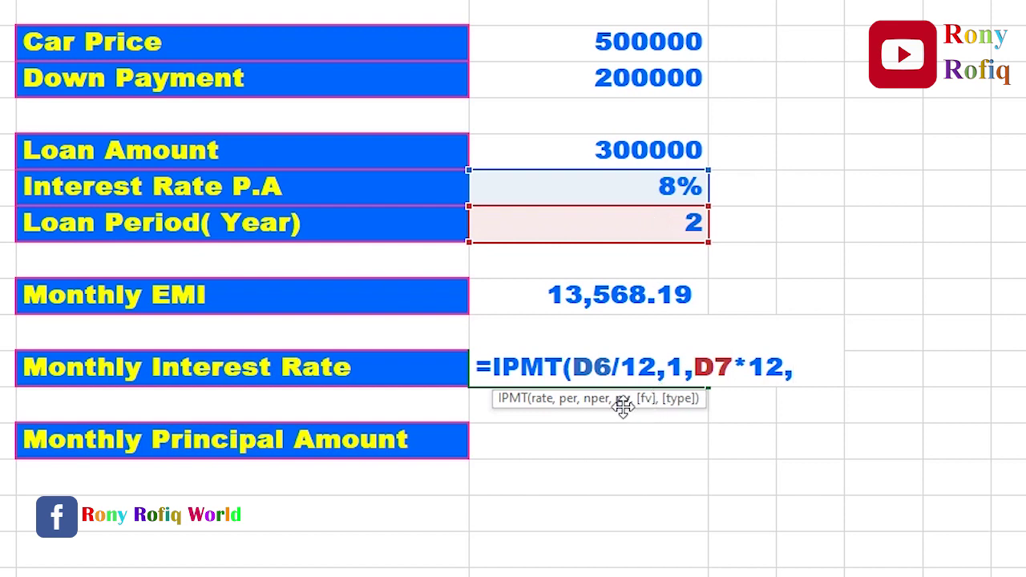
left_click(622, 150)
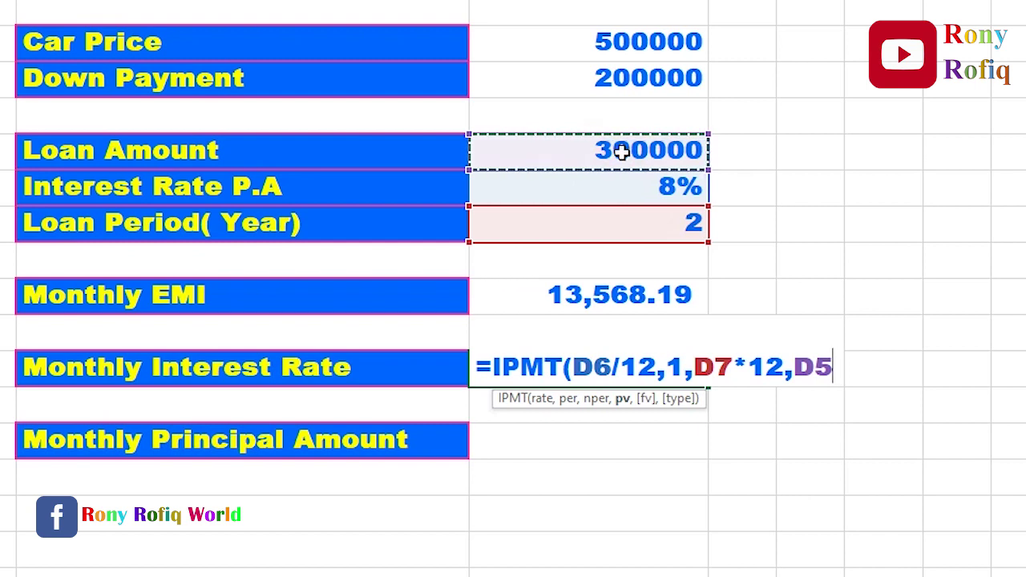
type(")")
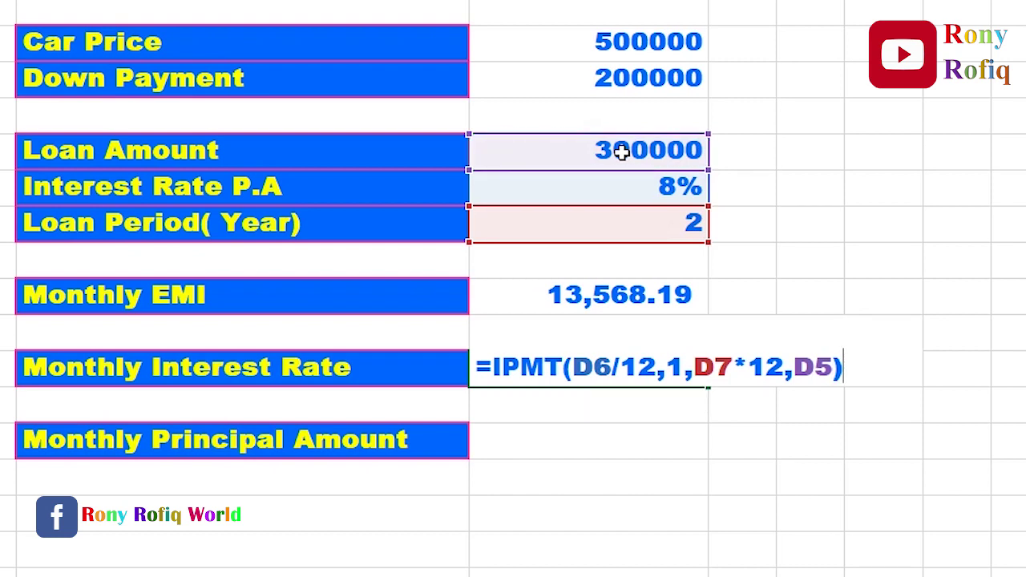
key("Return")
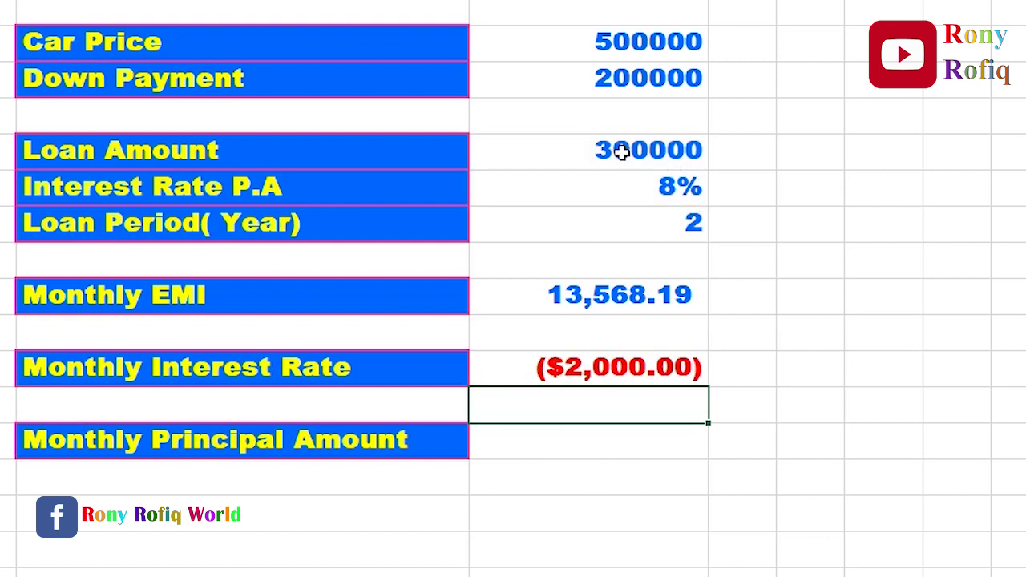
Format the Monthly Interest Rate result as Currency with the symbol set to None
left_click(615, 368)
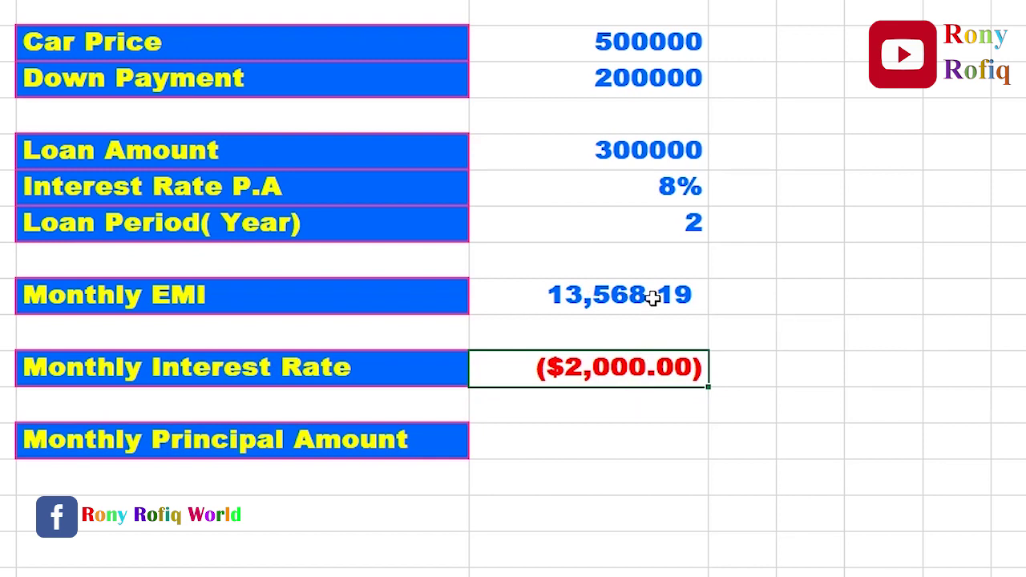
right_click(672, 374)
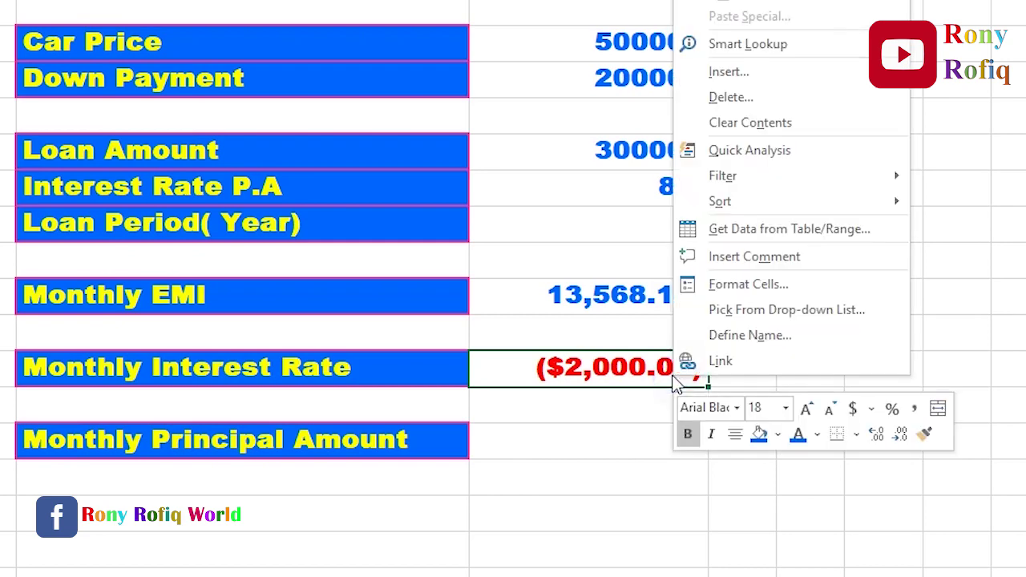
left_click(736, 284)
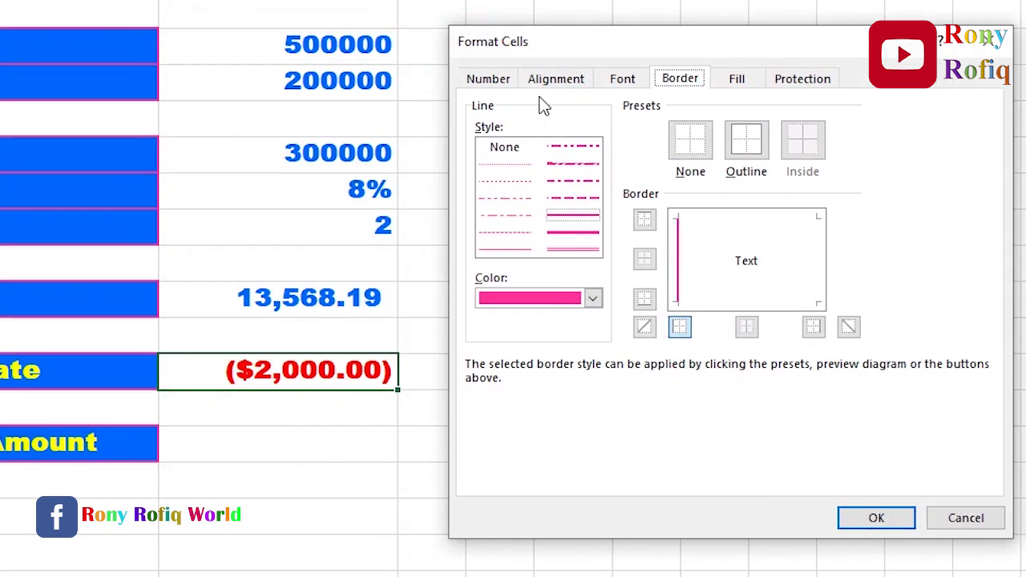
left_click(489, 79)
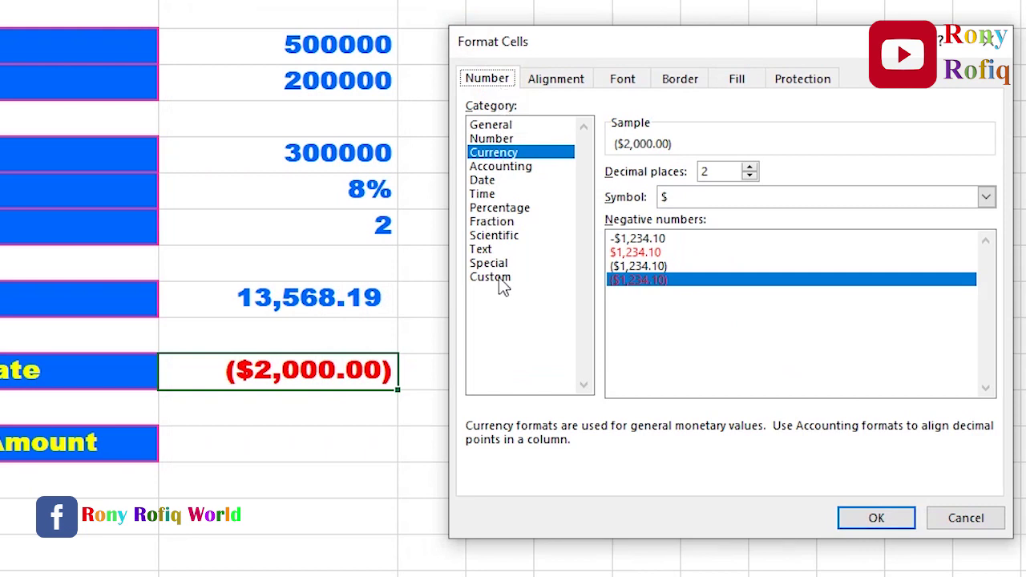
left_click(694, 198)
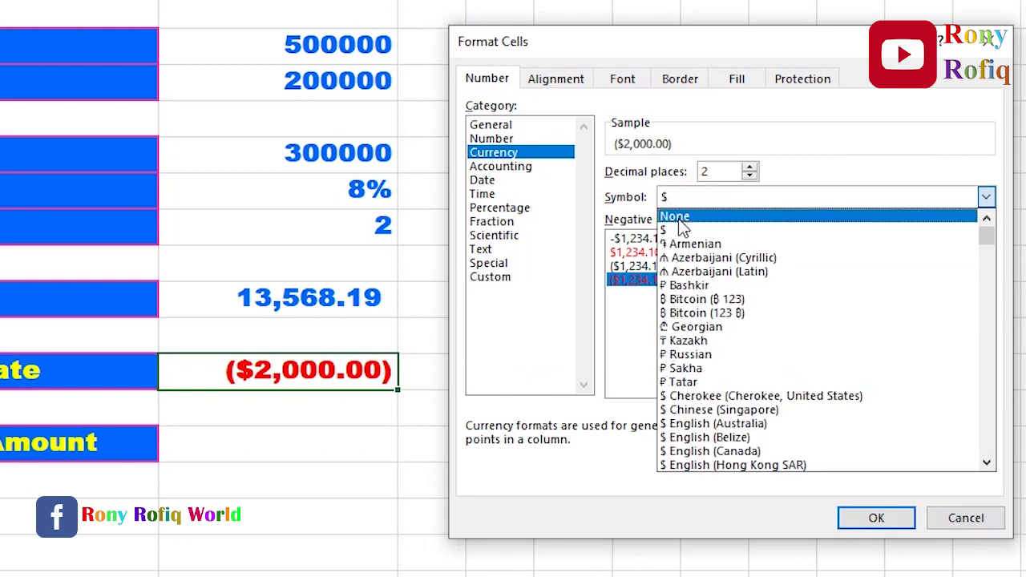
left_click(677, 218)
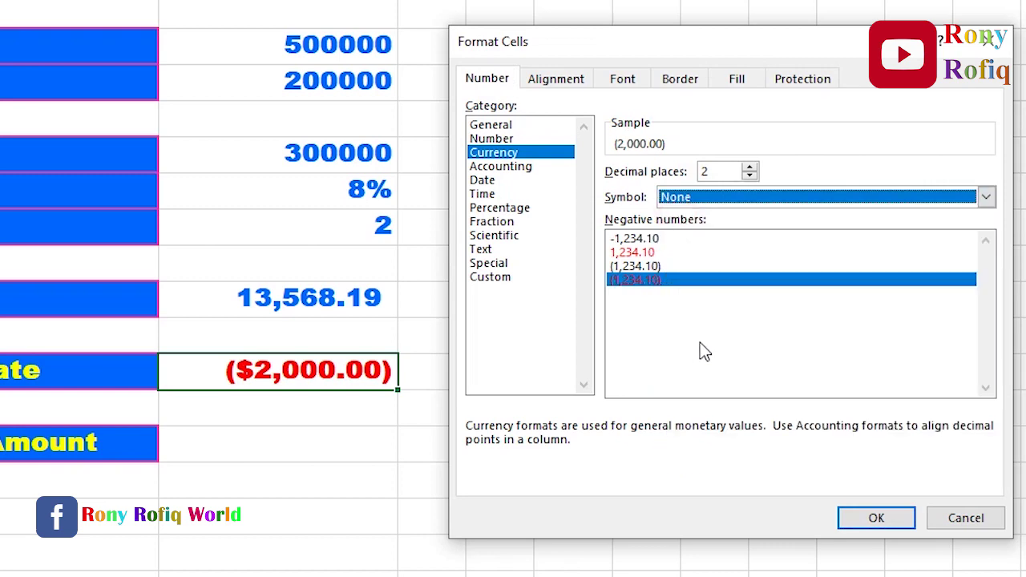
left_click(862, 520)
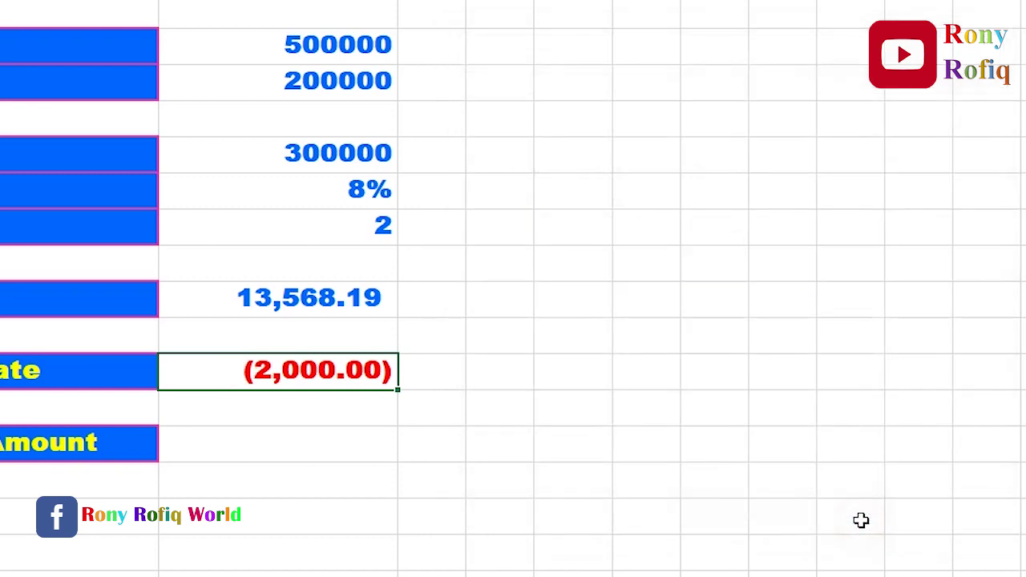
Negate the Monthly Interest Rate formula by inserting a minus sign before IPMT
left_click(305, 458)
left_click(276, 375)
double_click(239, 377)
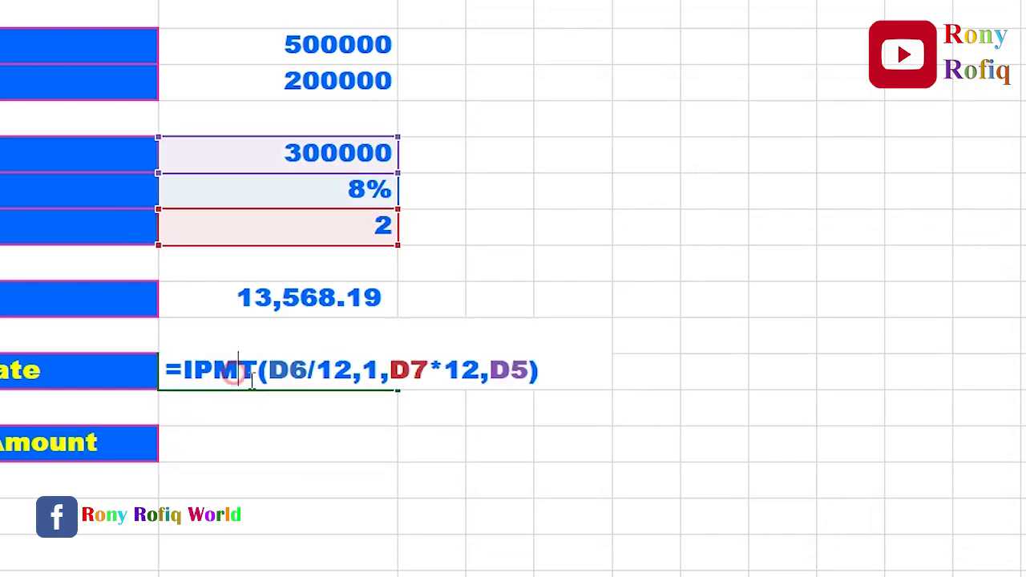
left_click(184, 369)
type("-")
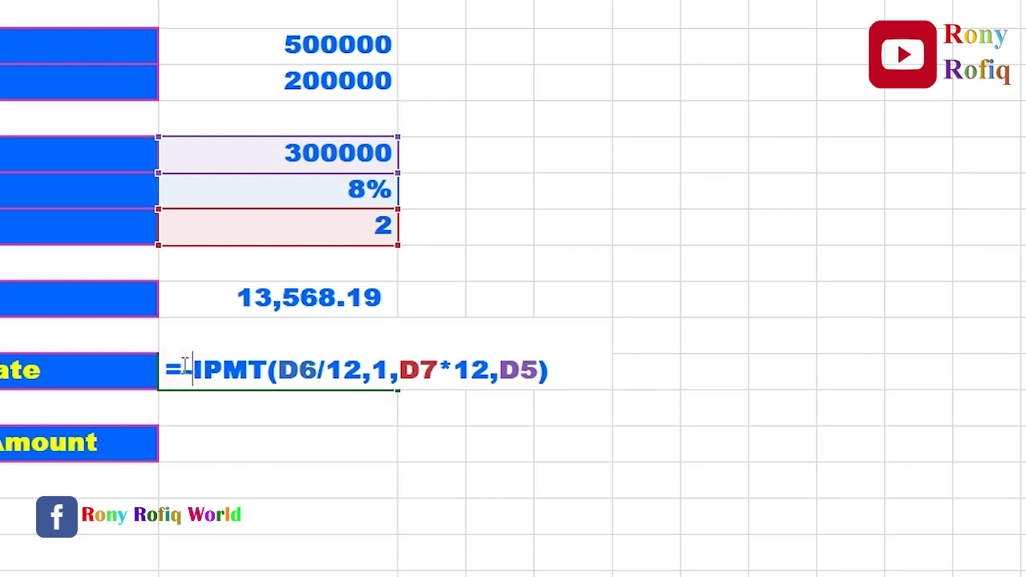
key("Return")
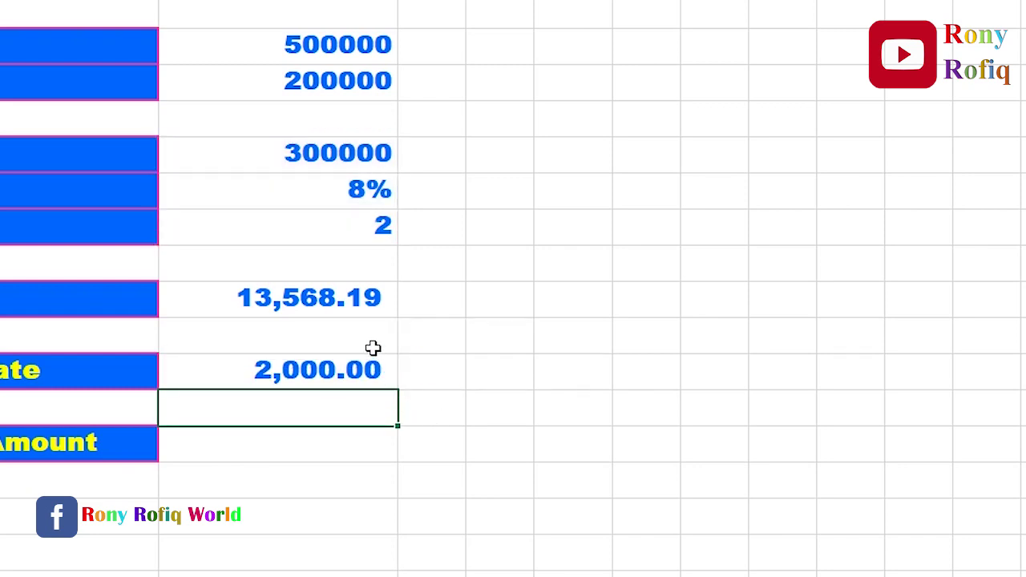
Subtract the monthly interest from the Monthly EMI in the cell two rows below the empty Monthly Principal Amount value cell
left_click(327, 453)
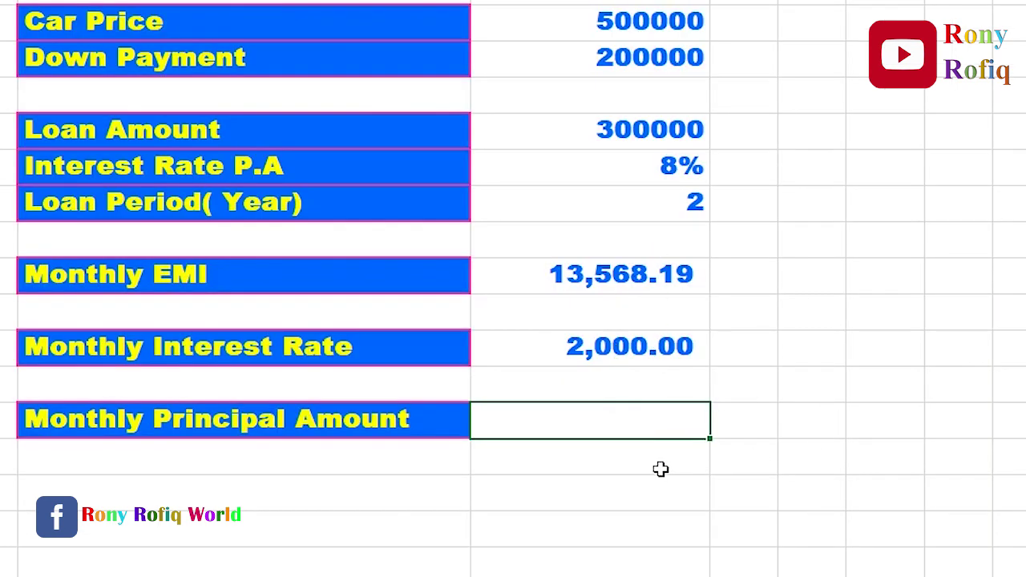
left_click(618, 488)
type("+")
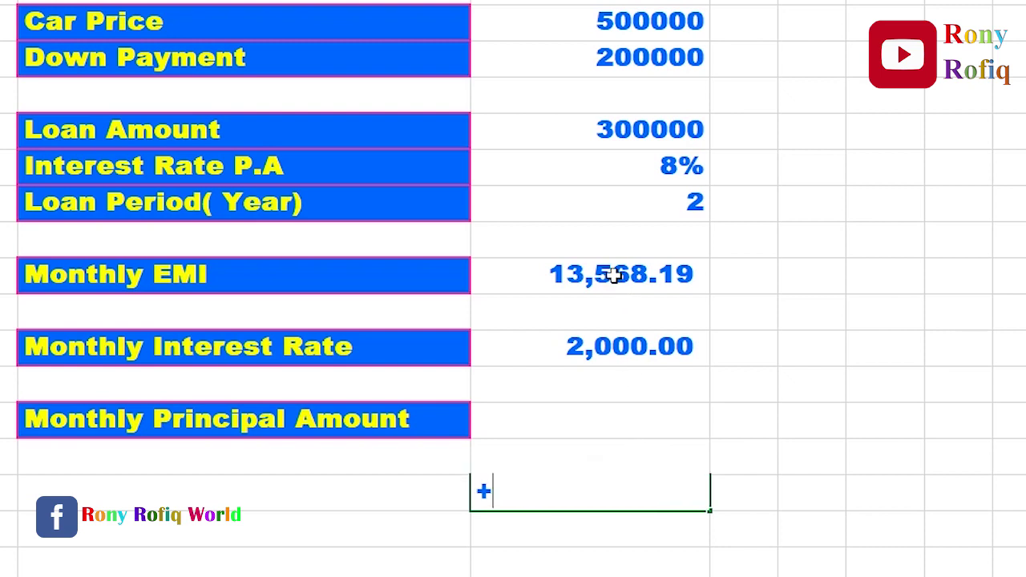
left_click(614, 274)
type("-")
left_click(607, 345)
key("Return")
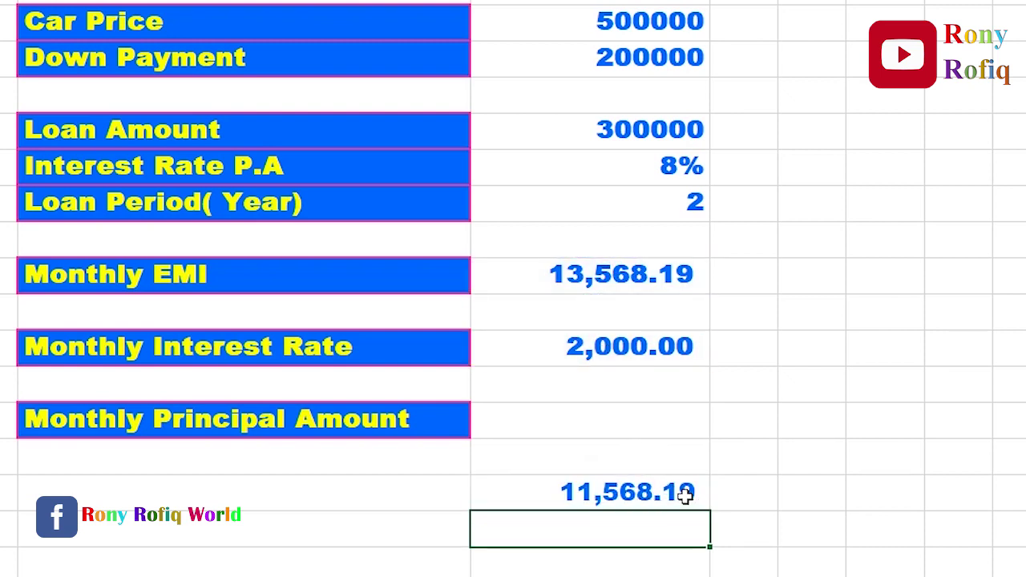
Calculate the first month's principal beside the Monthly Principal Amount label with the formula =PPMT(D6/12,1,D7*12,D5)
left_click(639, 423)
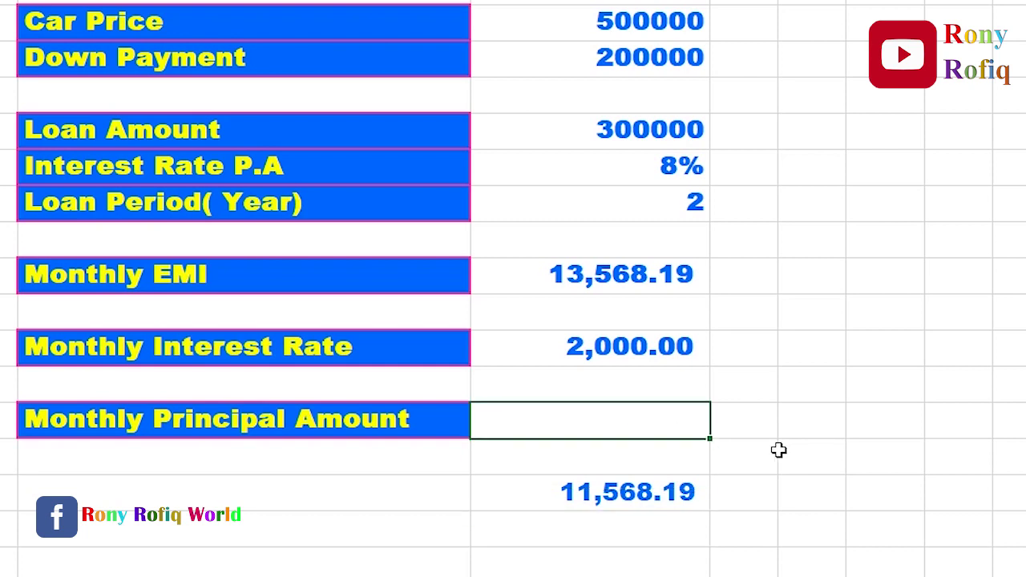
type("=")
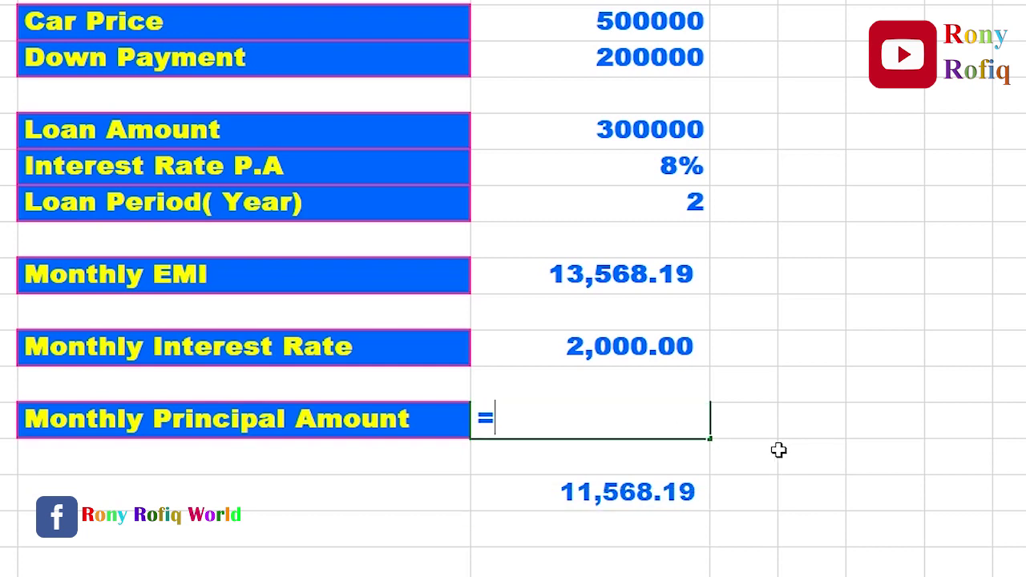
type("pp")
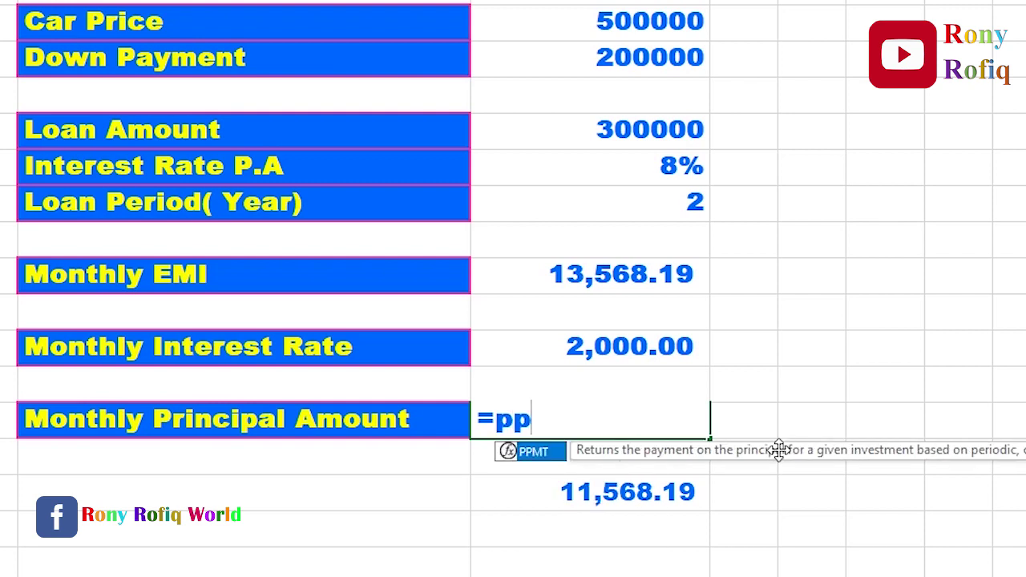
double_click(544, 456)
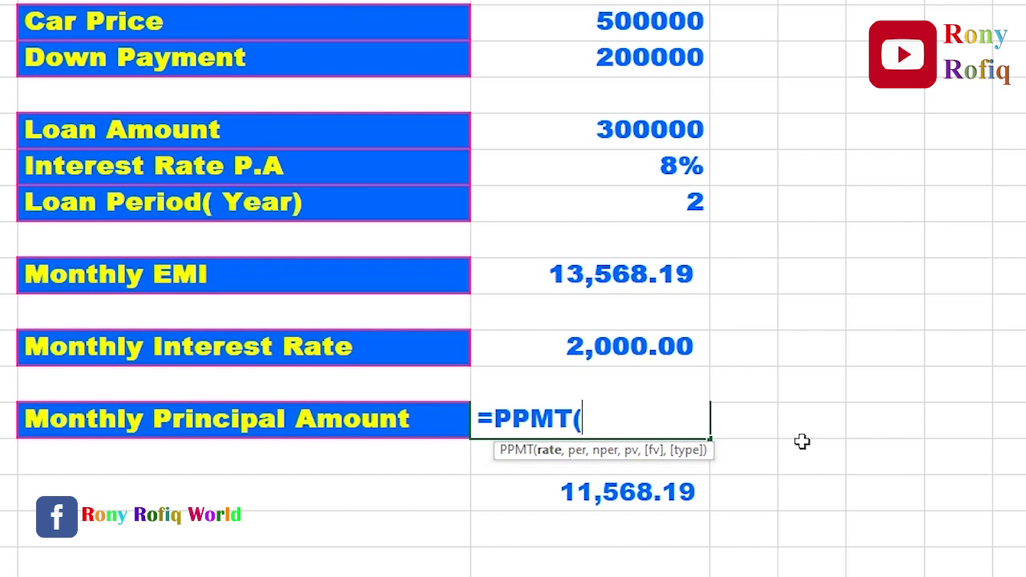
left_click(642, 167)
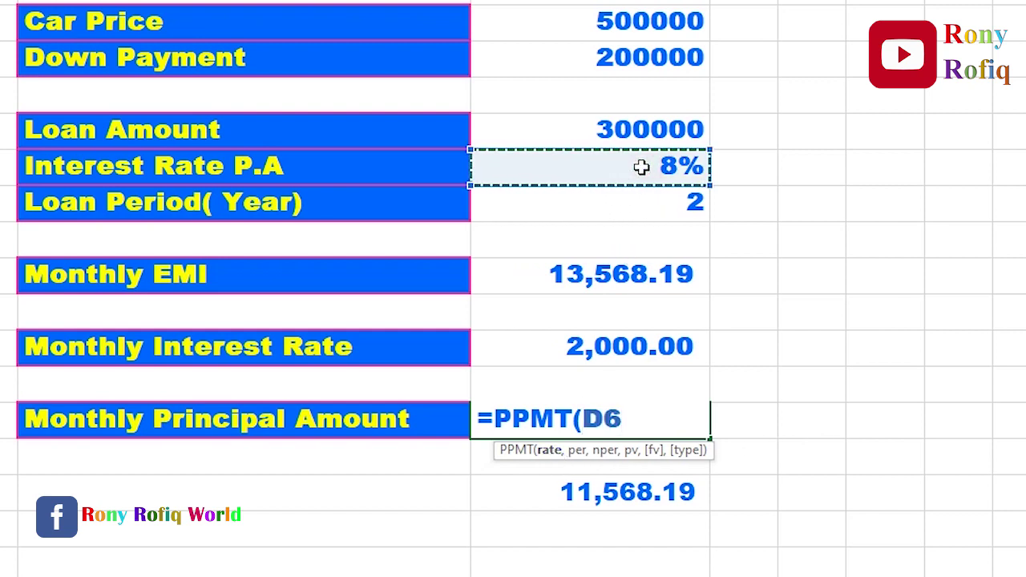
type("/12")
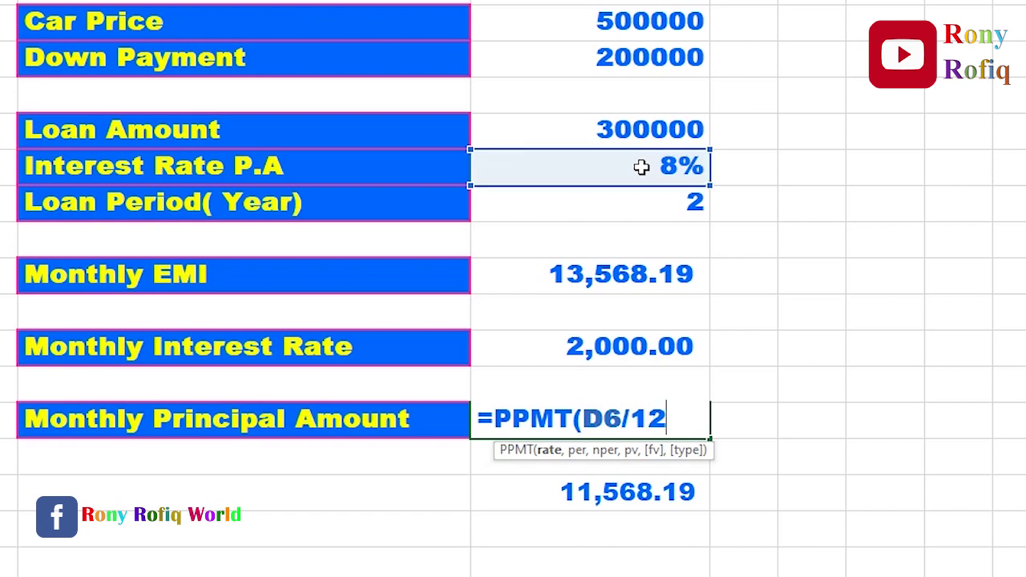
type(",")
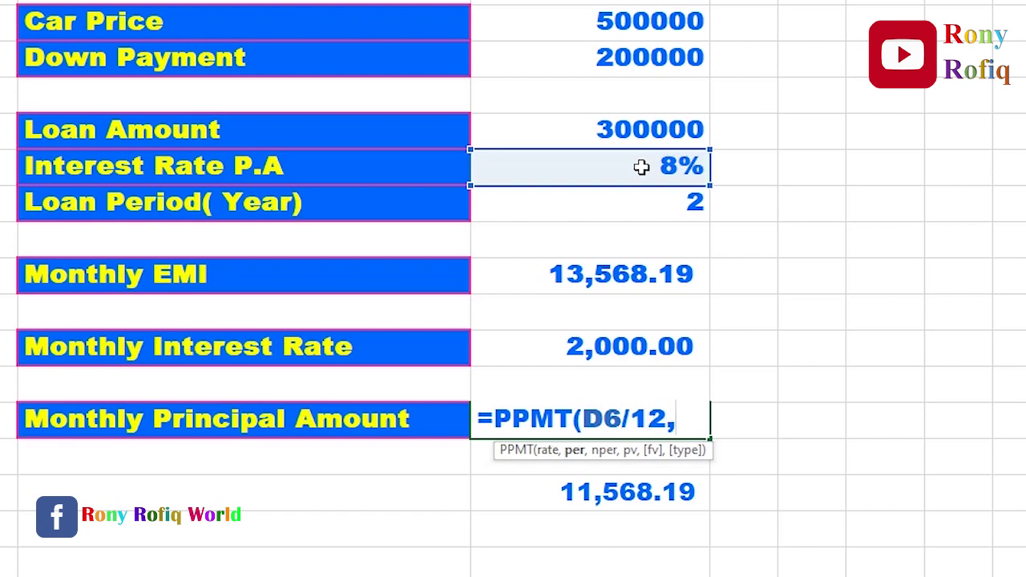
type("1,")
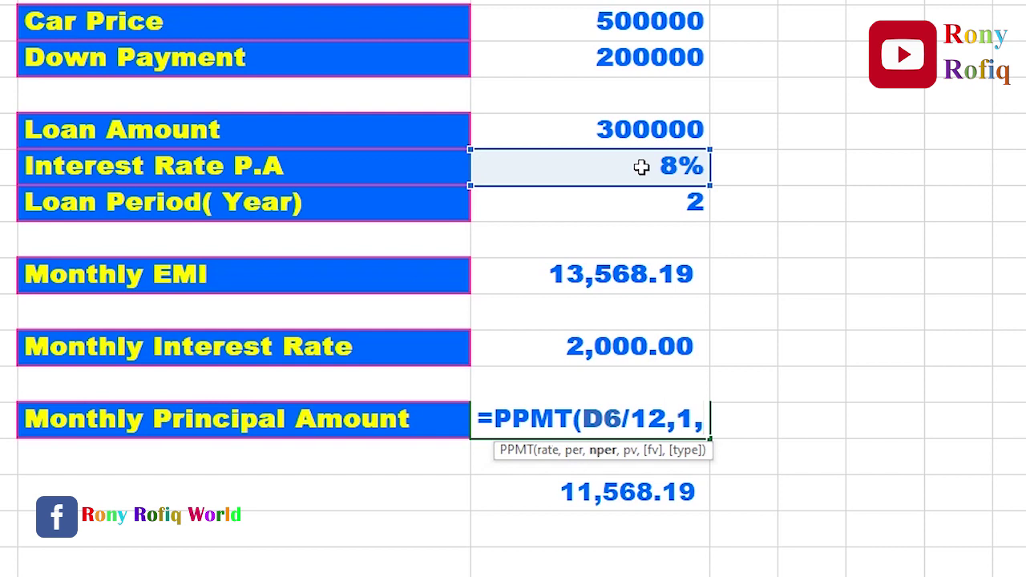
left_click(665, 207)
type("*12")
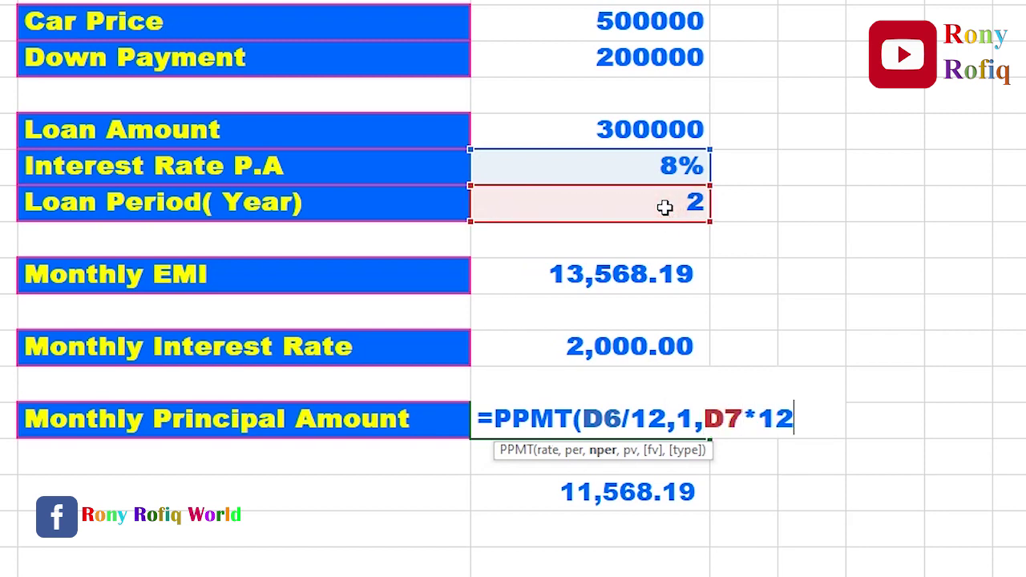
type(",")
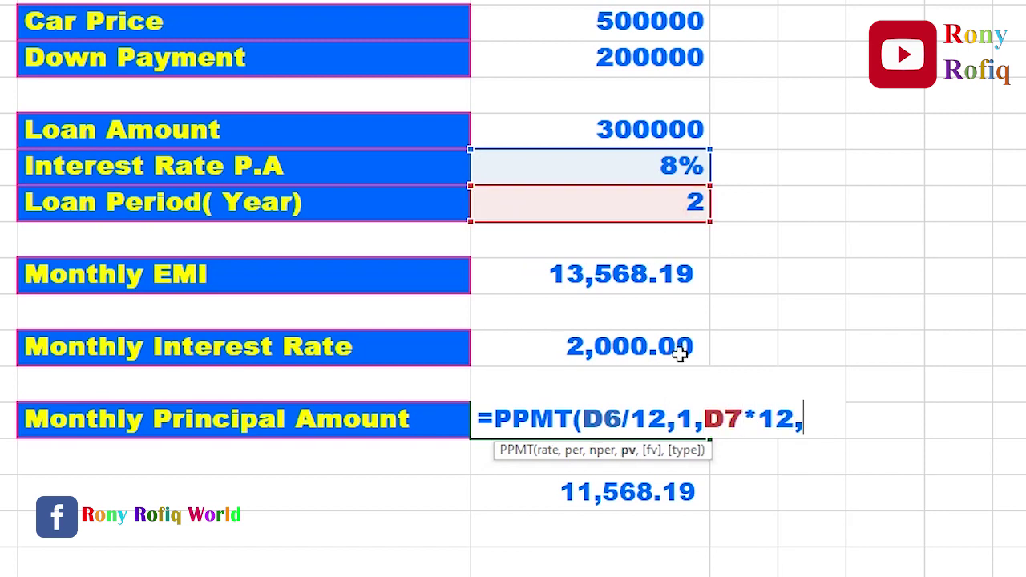
left_click(633, 127)
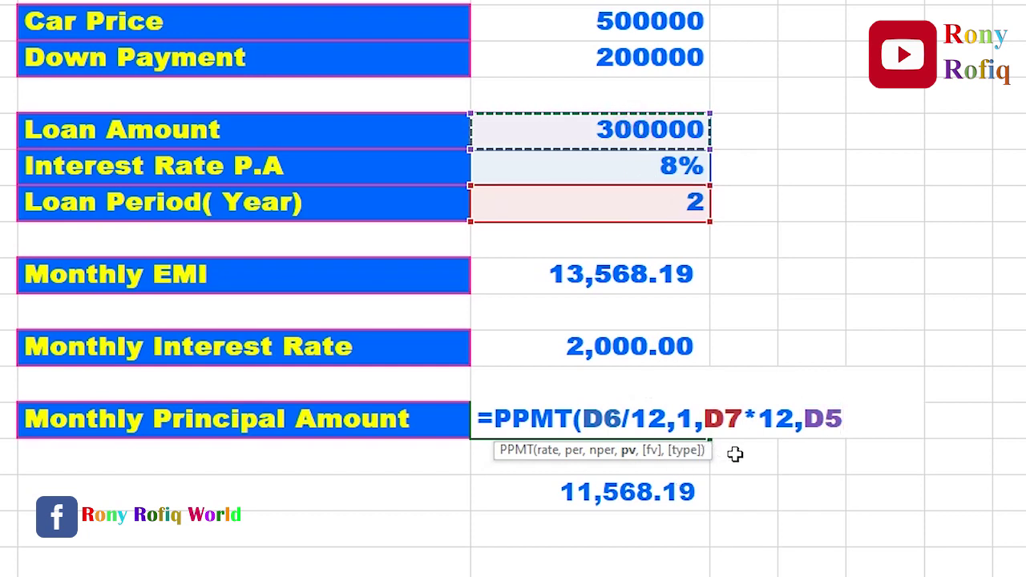
type(",")
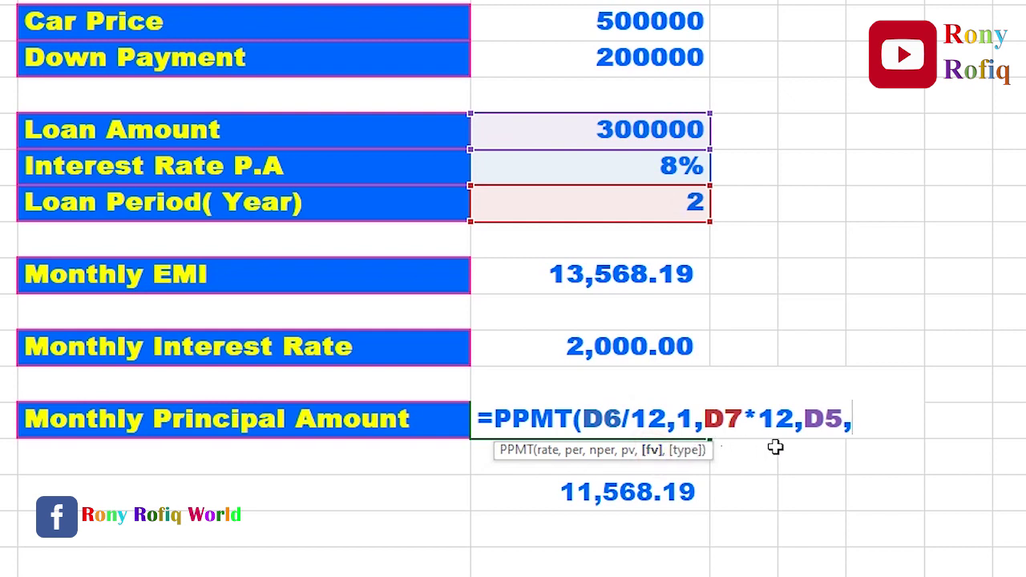
key("BackSpace")
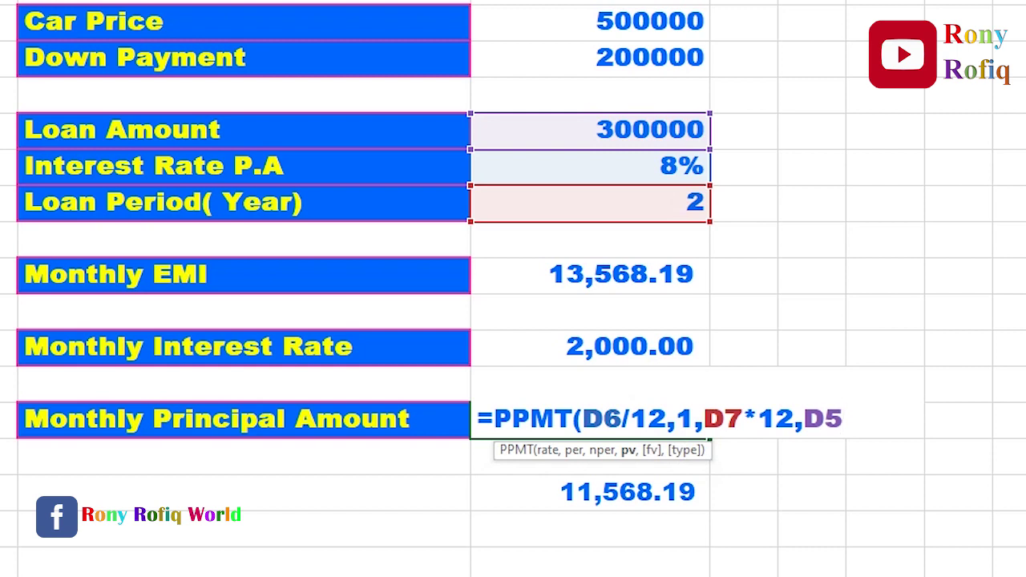
type(")")
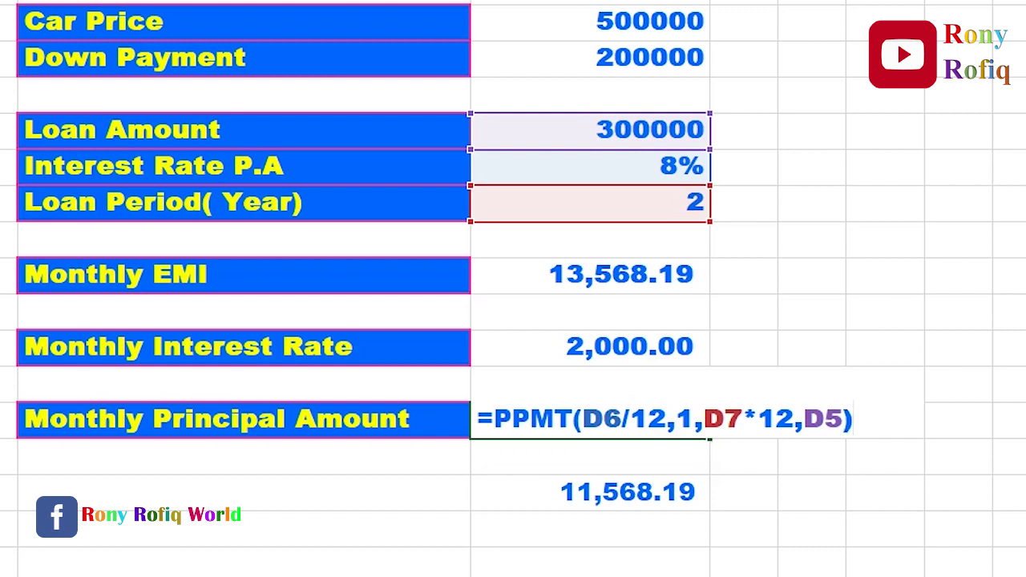
key("Return")
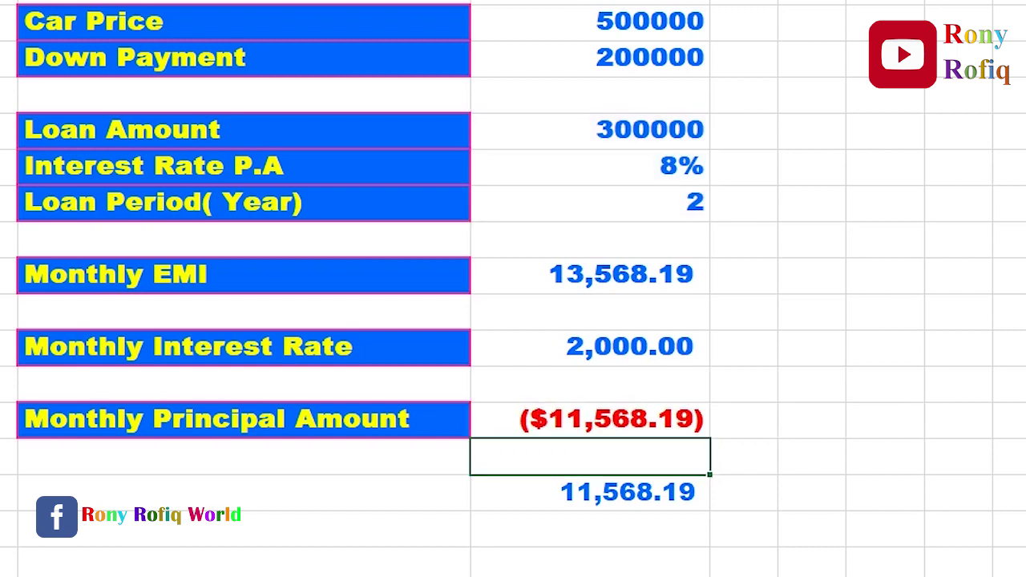
Format the Monthly Principal Amount result as Currency with the symbol set to None
left_click(597, 418)
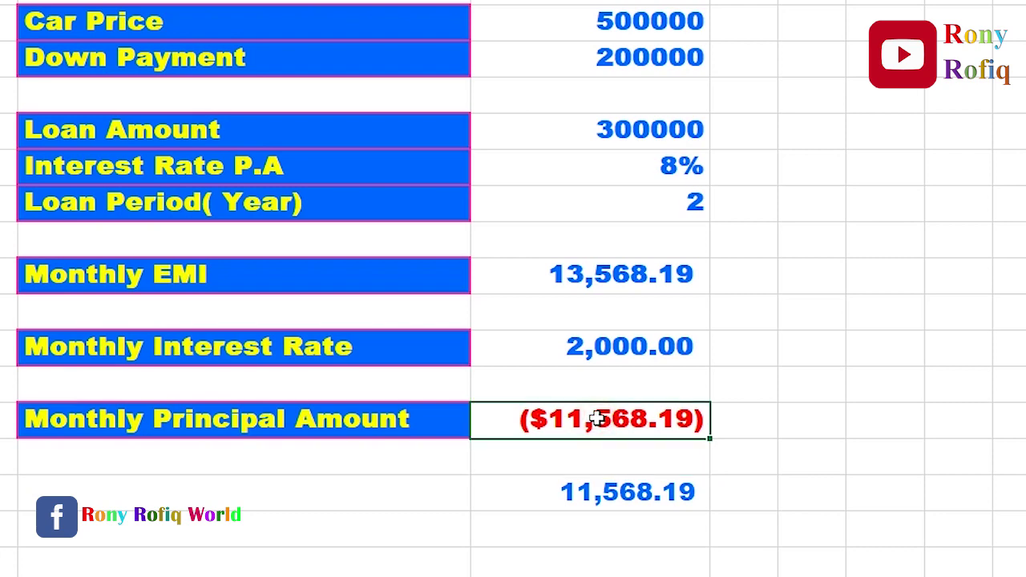
right_click(653, 418)
left_click(725, 328)
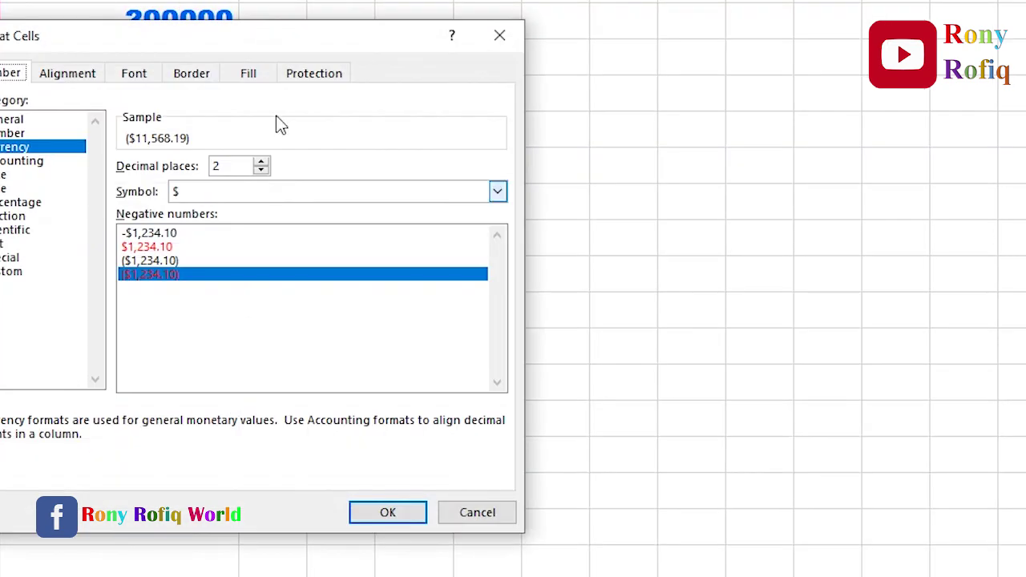
left_click_drag(305, 39, 629, 36)
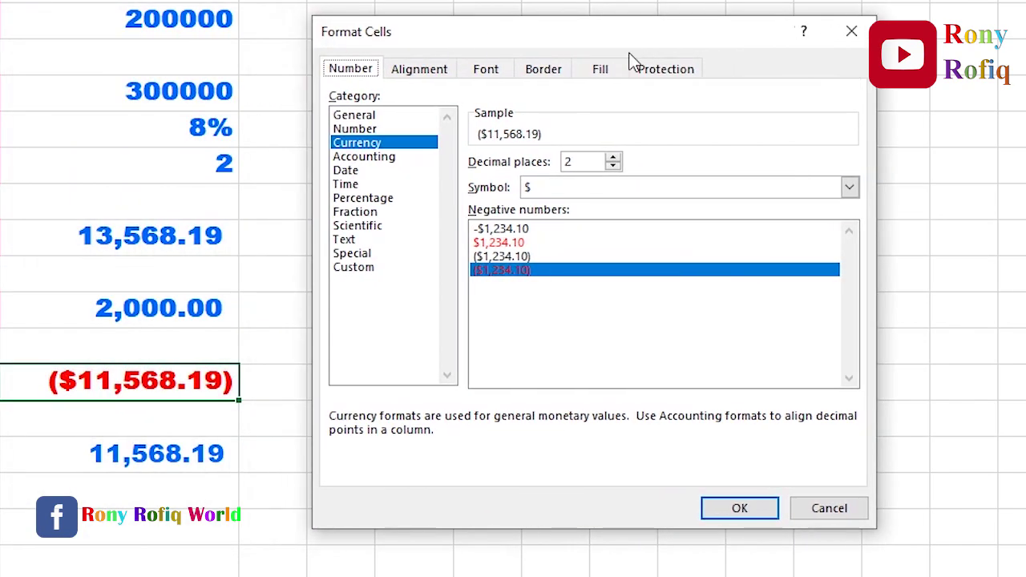
left_click(544, 189)
left_click(548, 210)
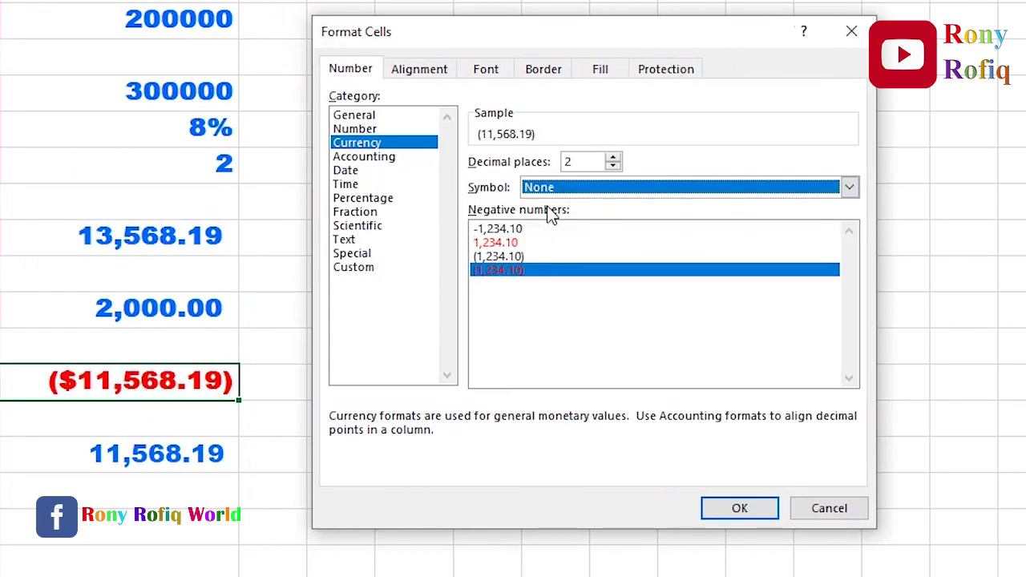
left_click(729, 509)
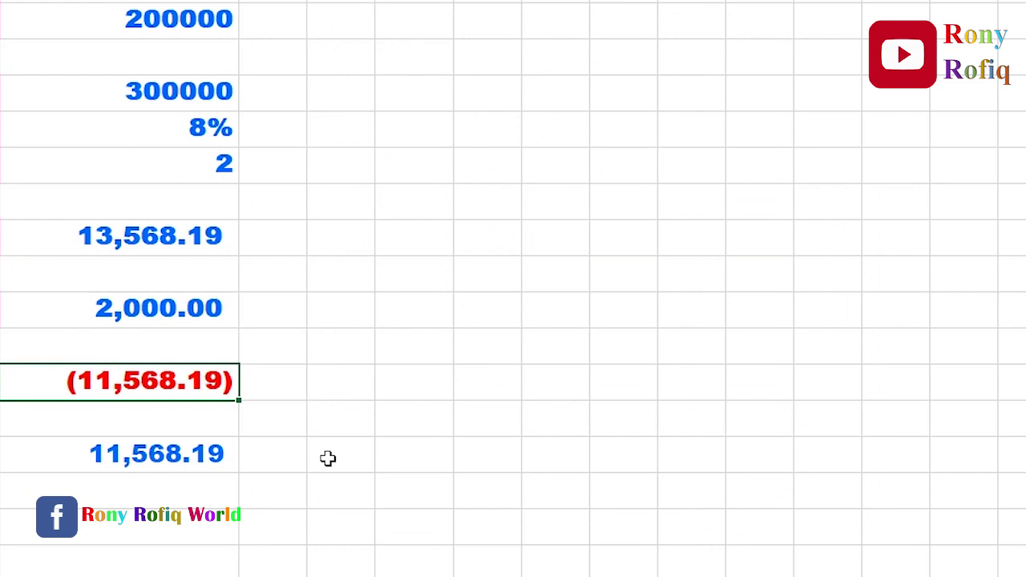
Negate the Monthly Principal Amount formula by inserting a minus sign before PPMT
double_click(85, 383)
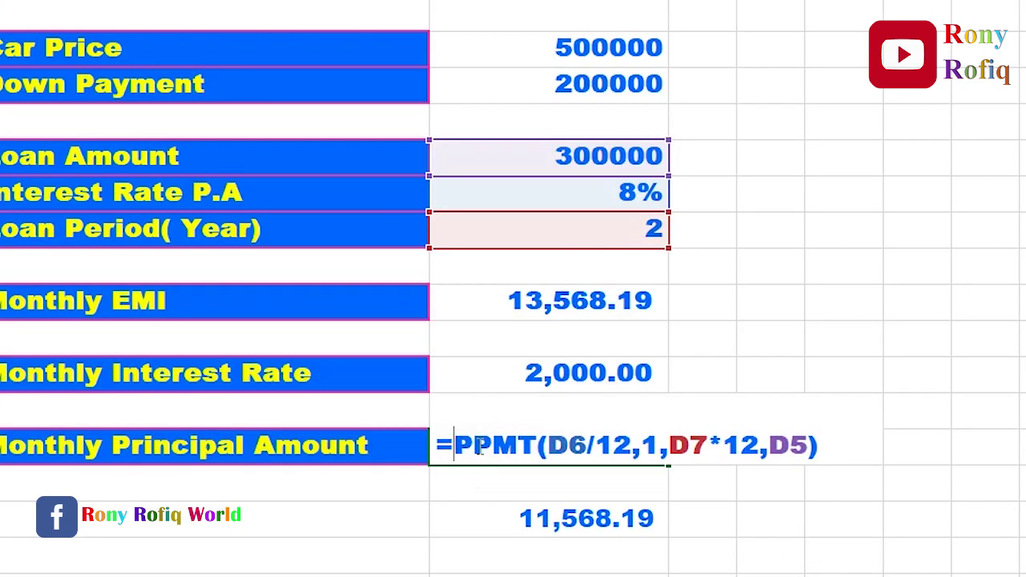
type("-")
key("Return")
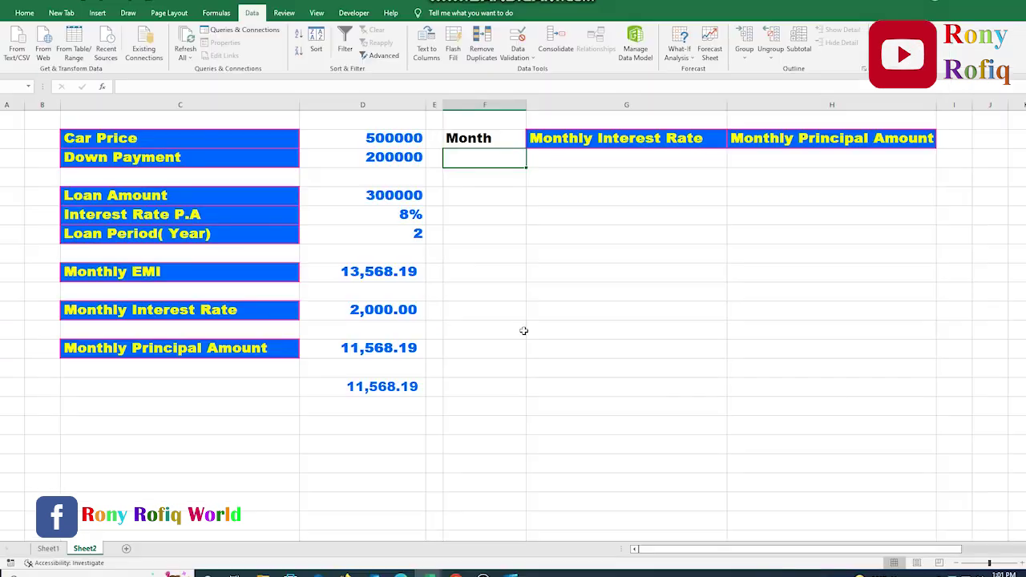
Enter 1 and 2 under the Month heading and extend the series down to 24
type("1")
key("Return")
type("2")
key("Return")
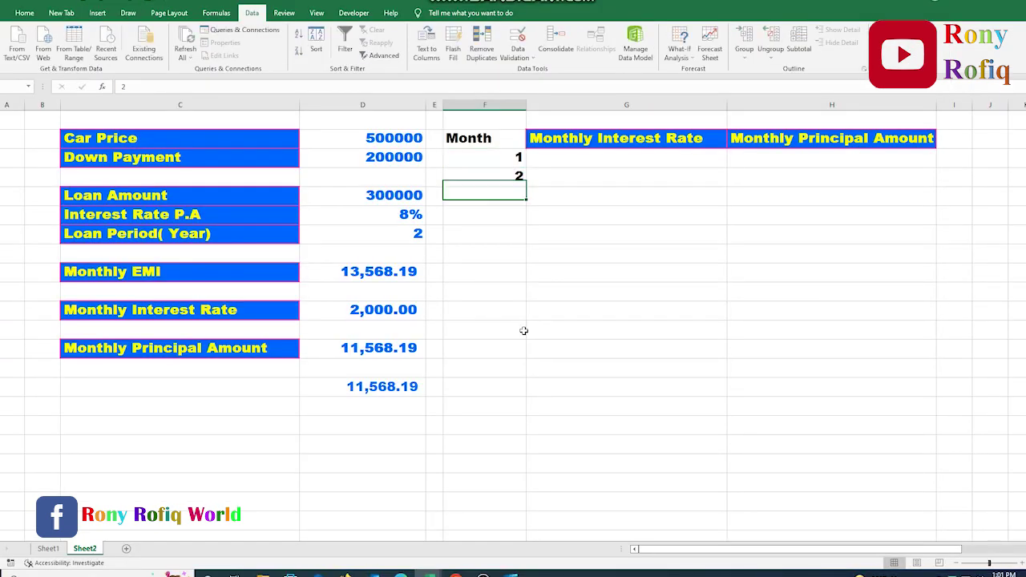
left_click_drag(487, 161, 526, 466)
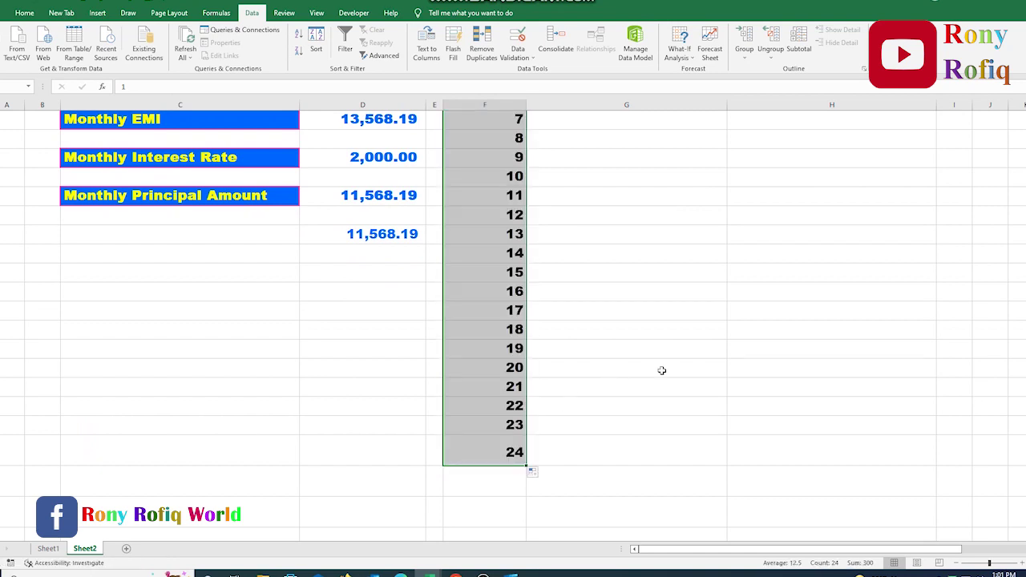
Center the month numbers 1 to 24 horizontally in their cells
scroll(662, 370, "up", 3)
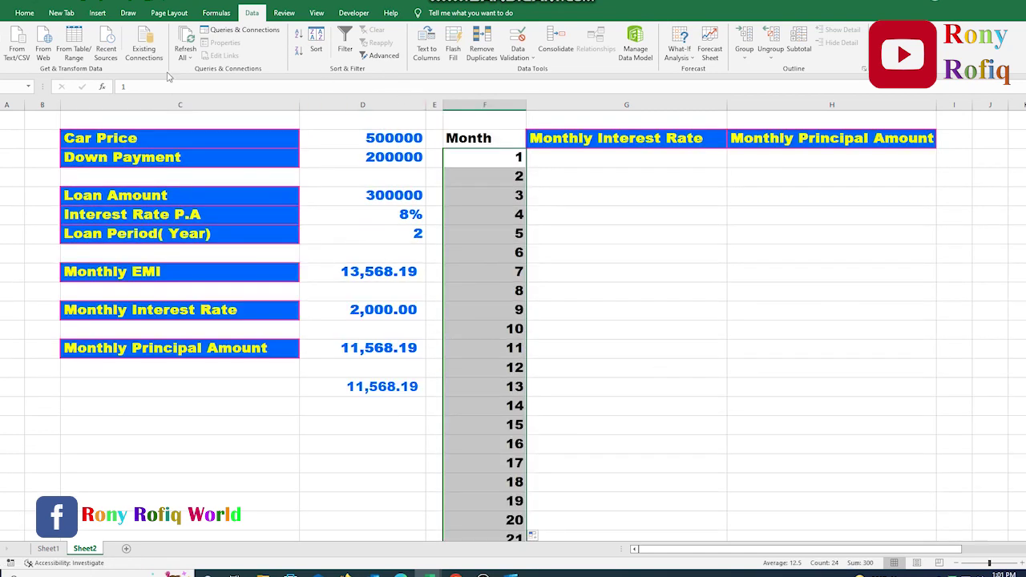
left_click(24, 13)
left_click(222, 51)
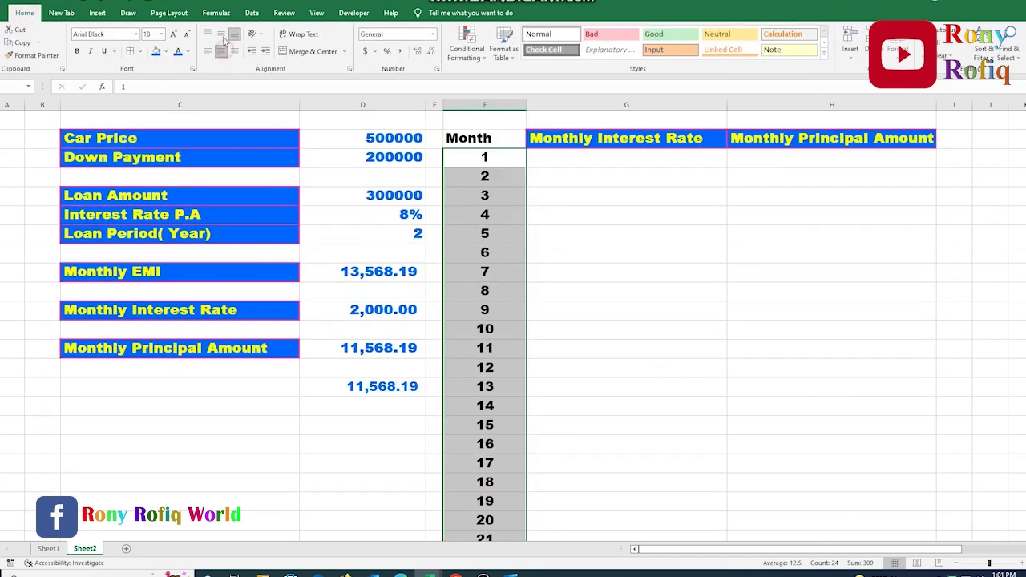
Start an IPMT formula for month 1 under Monthly Interest Rate, using the annual interest rate D6/12 as the rate
left_click(653, 160)
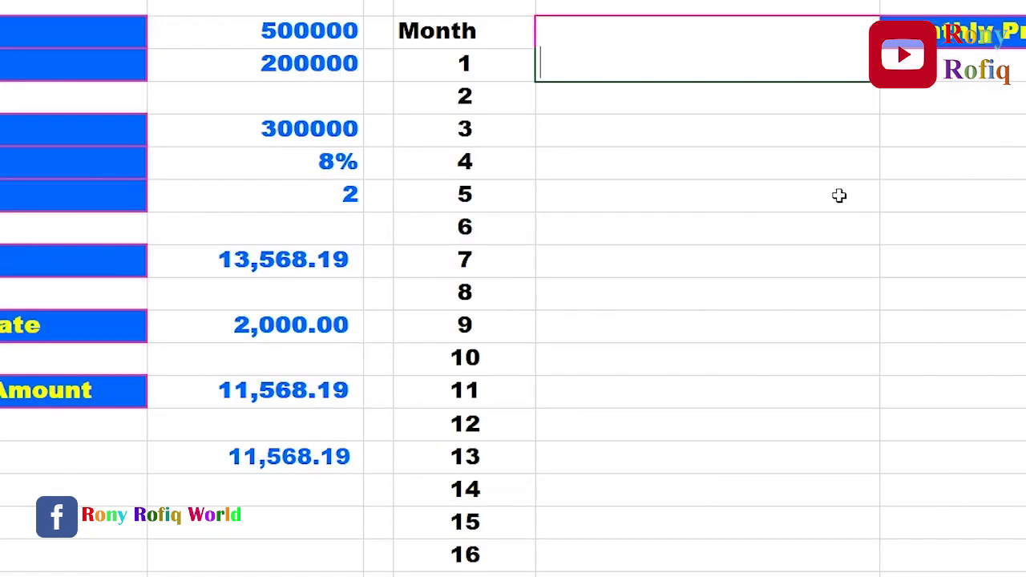
type("=i")
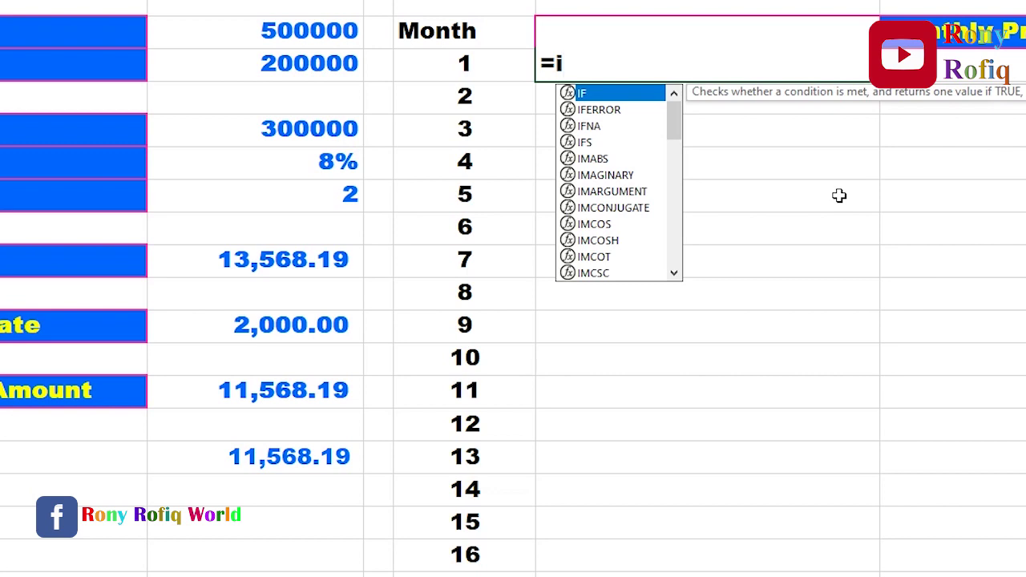
type("m")
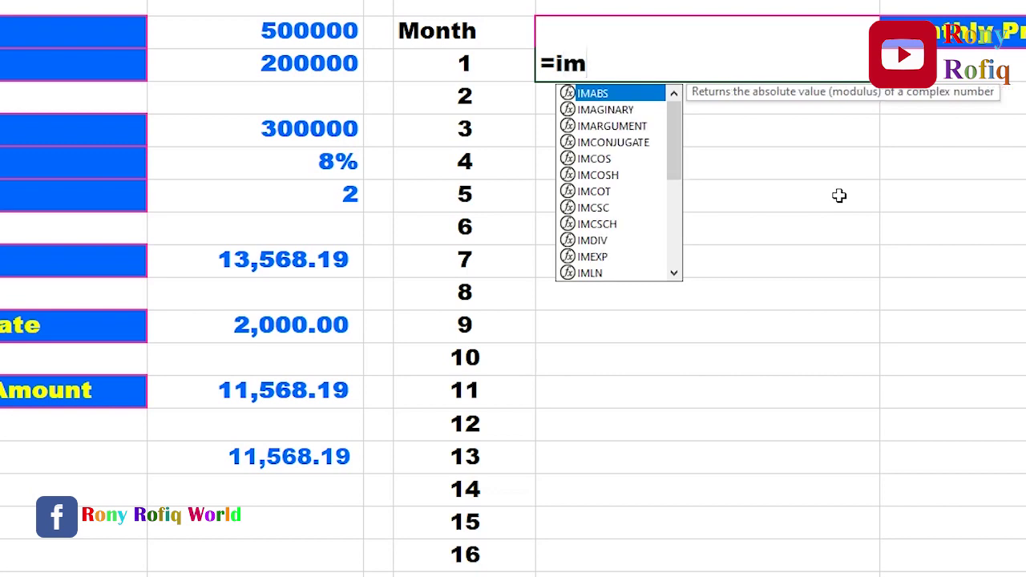
key("BackSpace")
type("p")
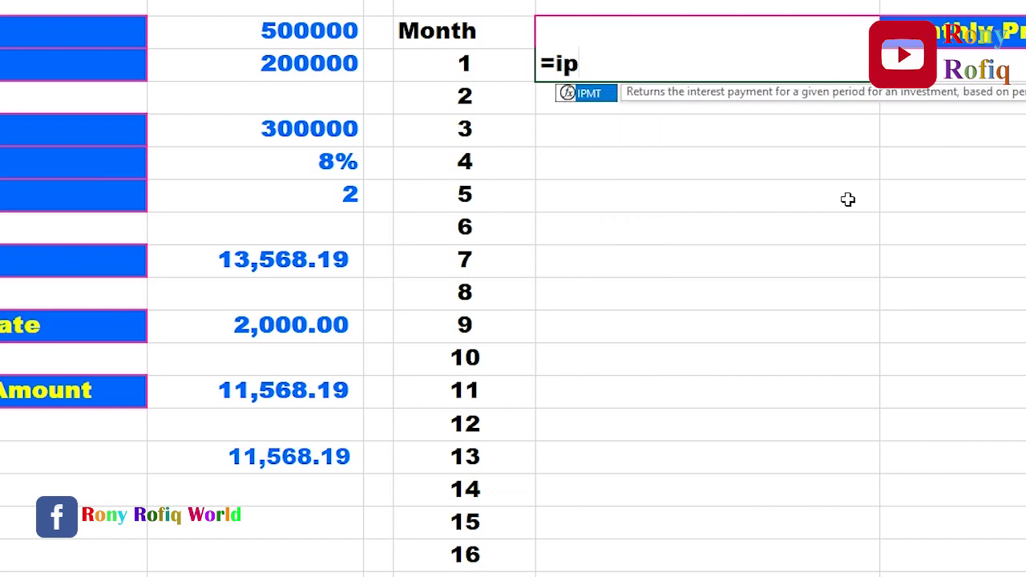
double_click(586, 95)
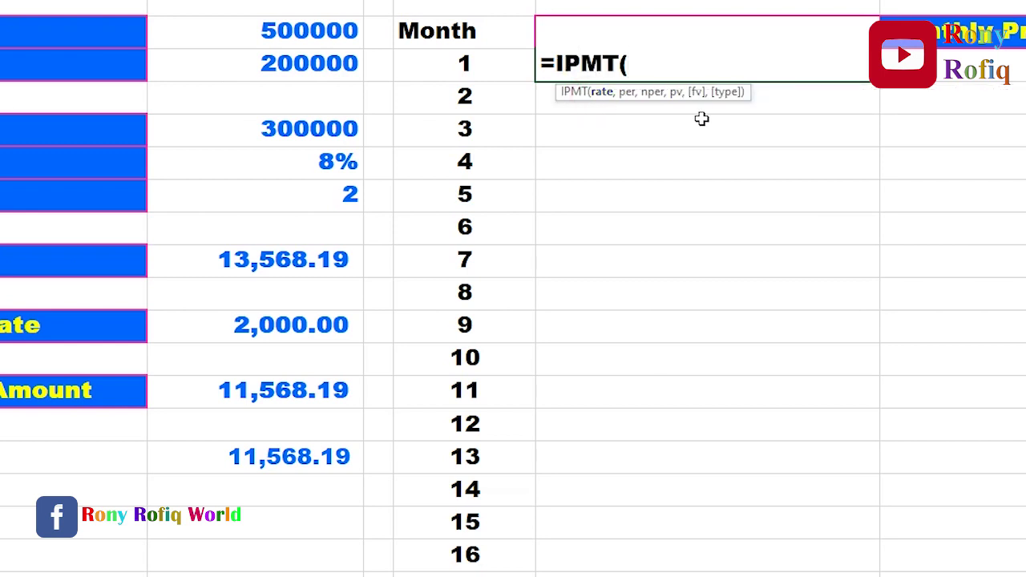
left_click(314, 164)
type("/")
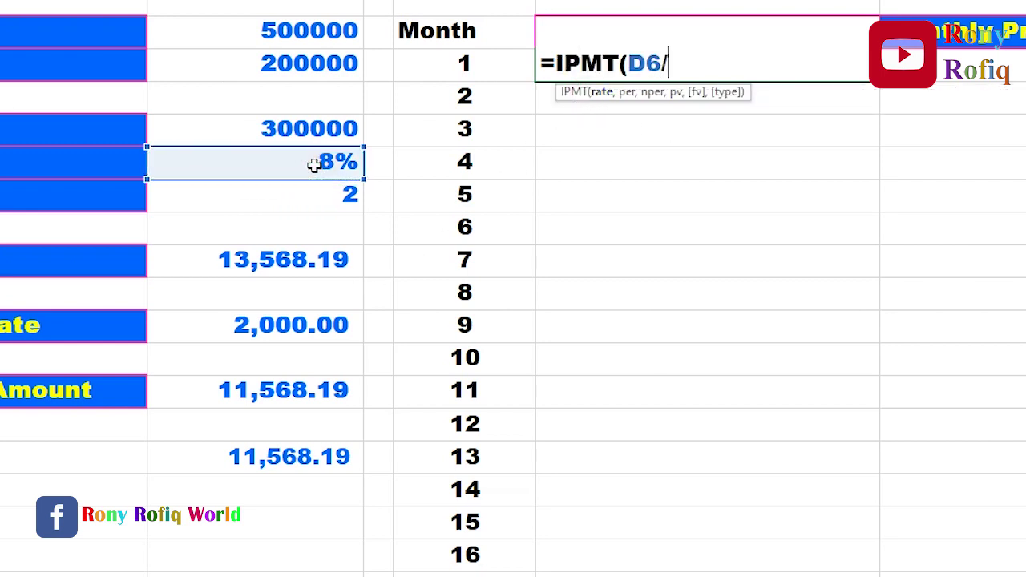
type("12")
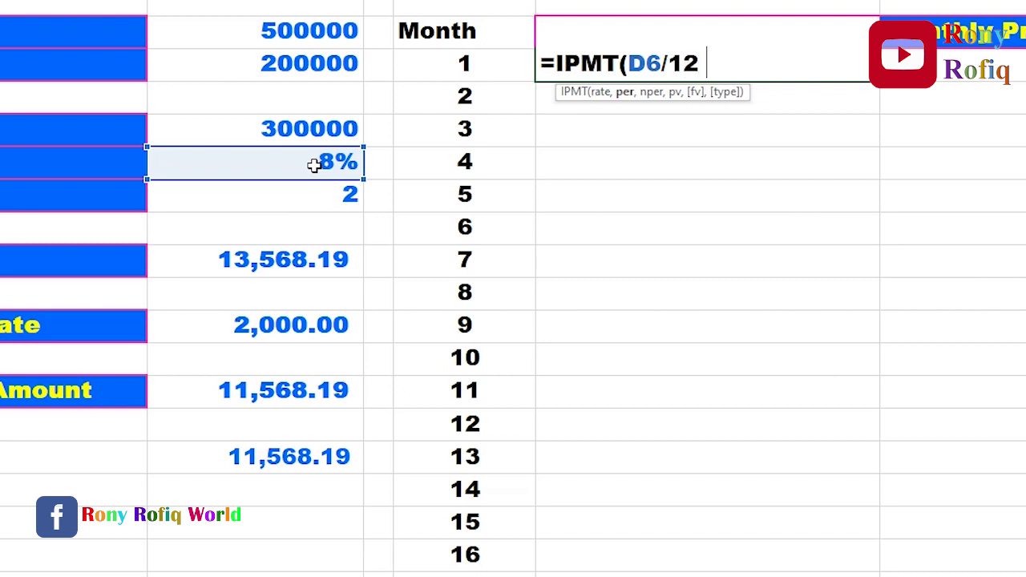
Add month number F3 as the IPMT period and make the interest rate reference absolute as $D$6
type(",")
left_click(445, 63)
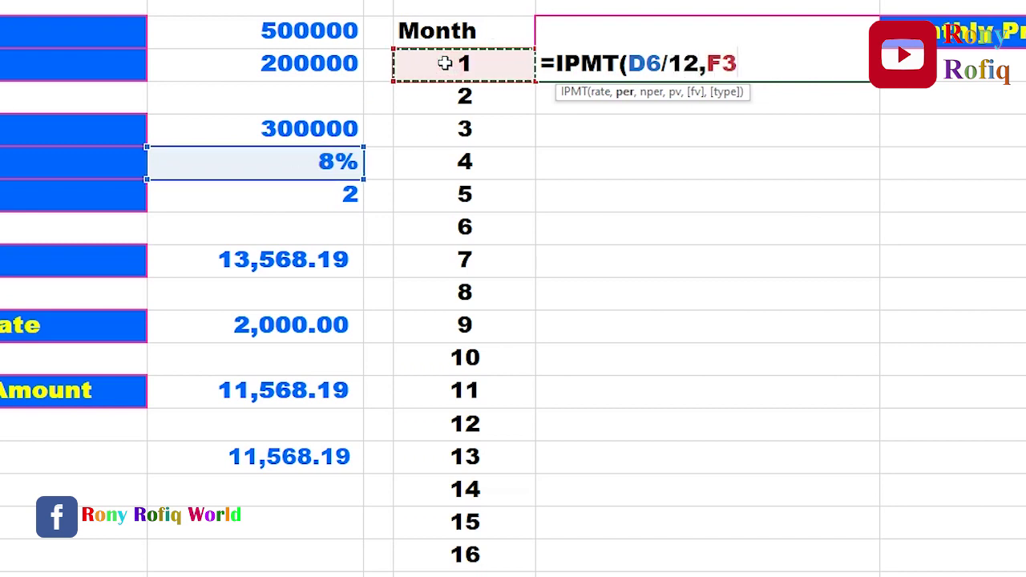
type(",")
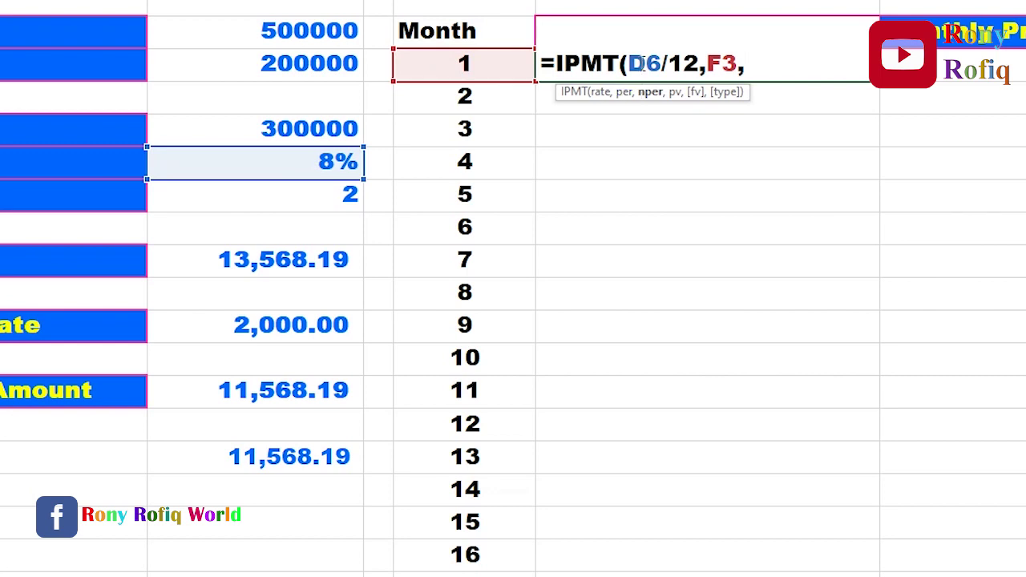
left_click(648, 63)
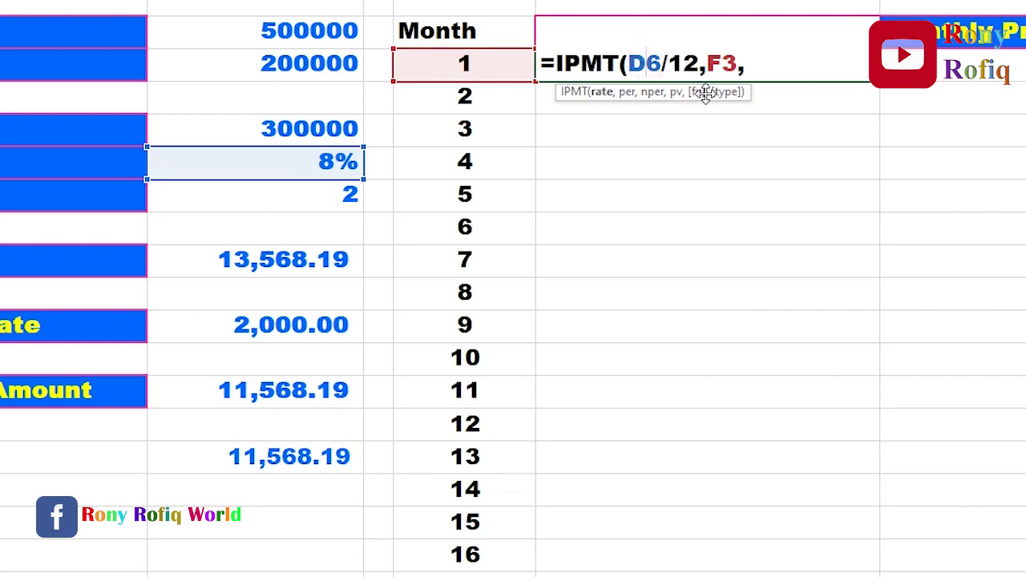
key("F4")
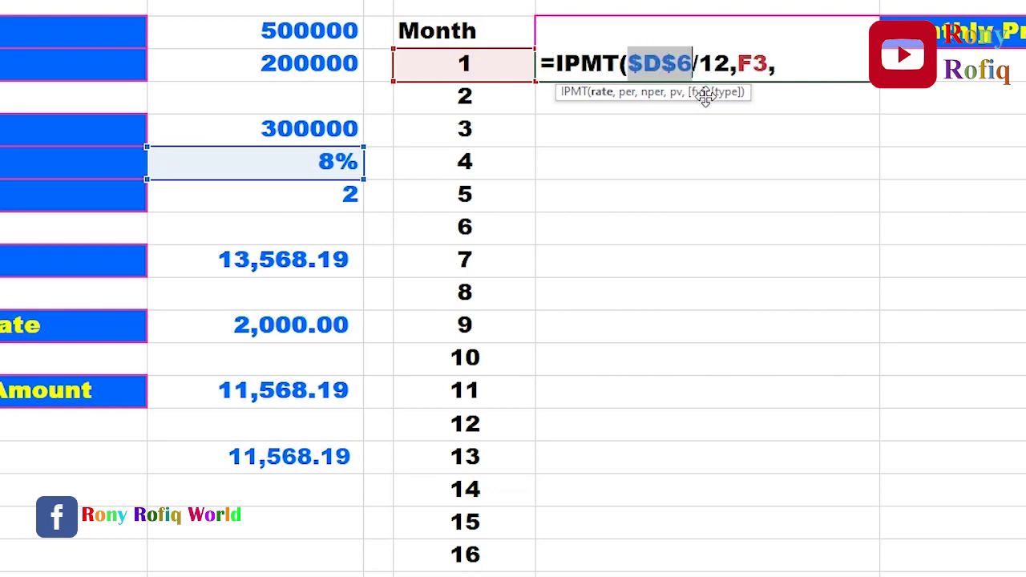
left_click(783, 65)
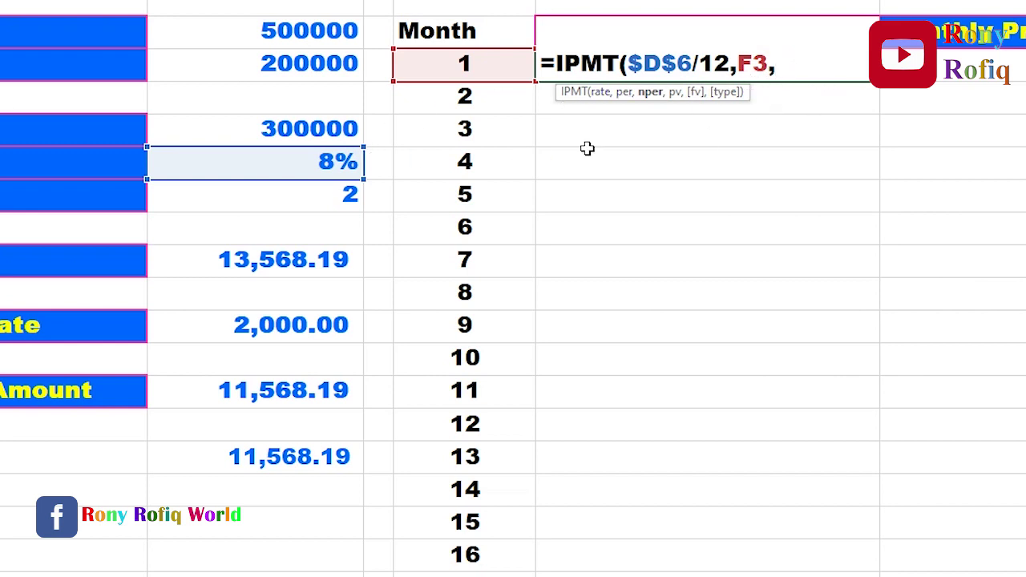
Complete the IPMT formula with $D$7*12 as the number of periods and loan amount D5 as the present value
left_click(325, 193)
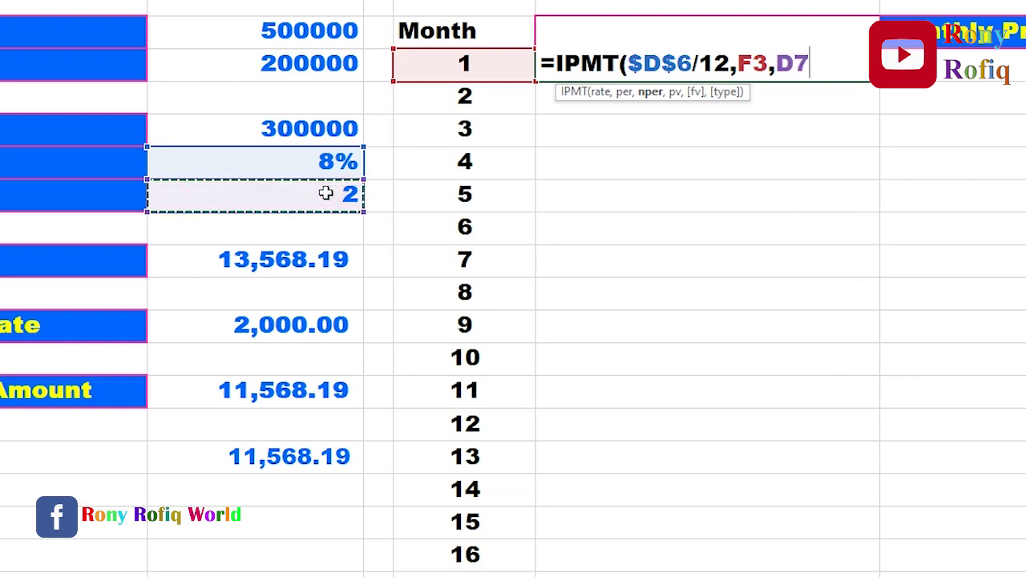
key("F4")
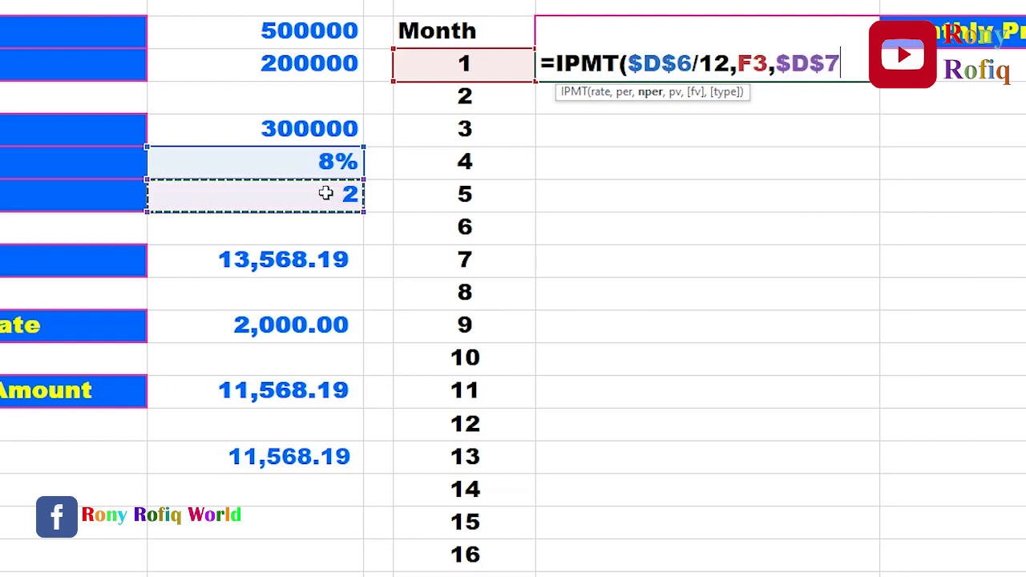
type("*1")
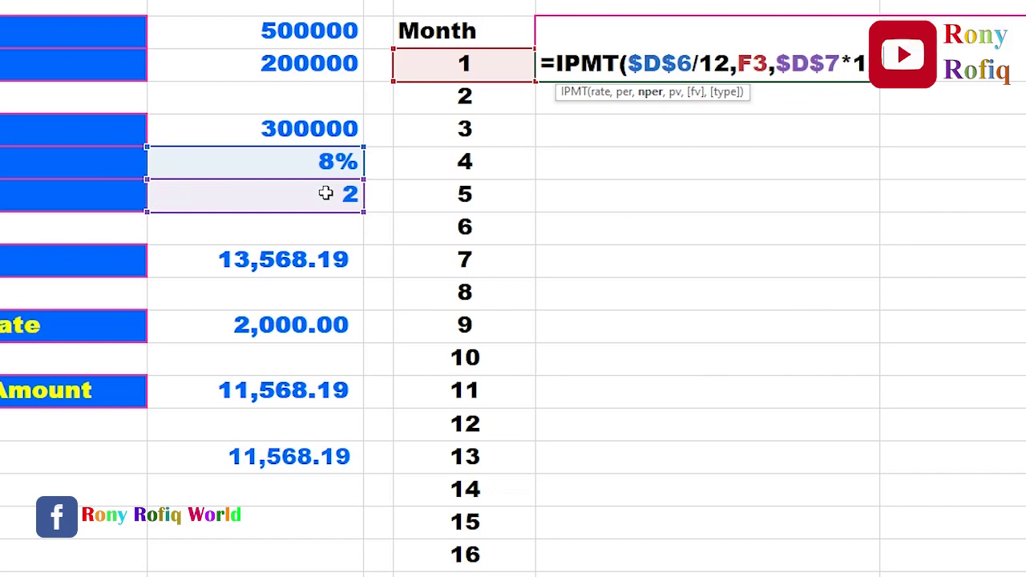
type(",")
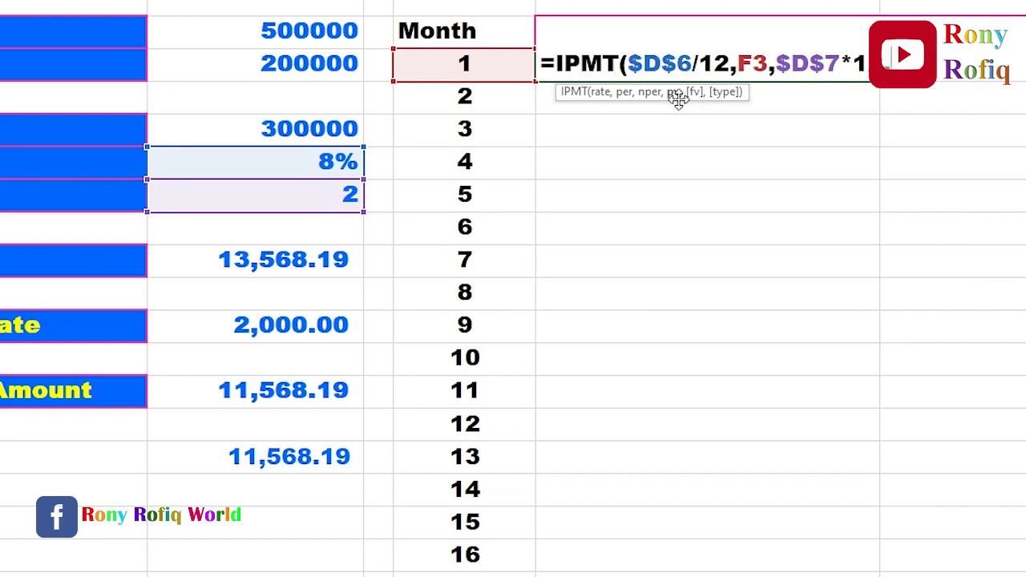
left_click(320, 129)
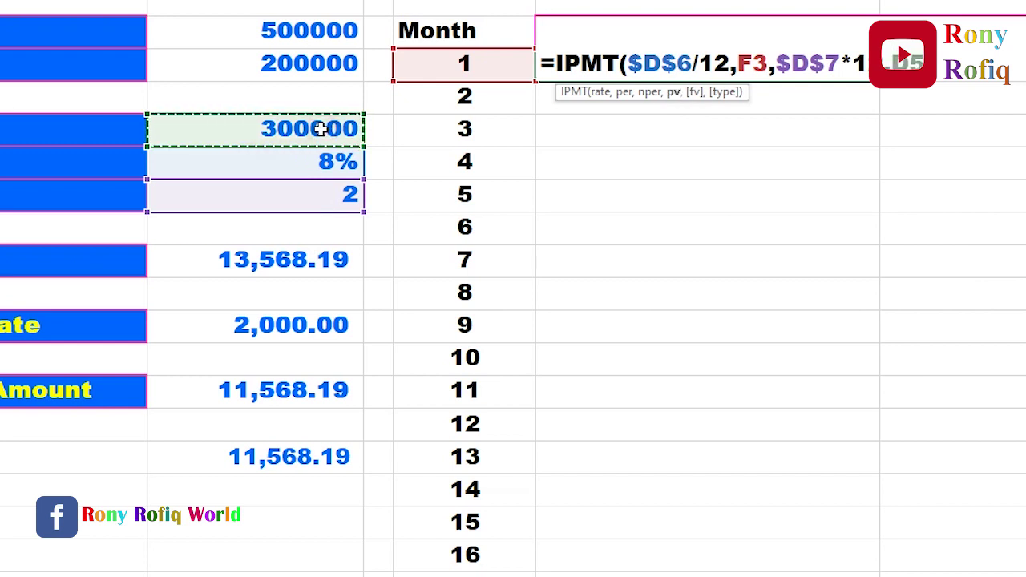
type(")")
key("Return")
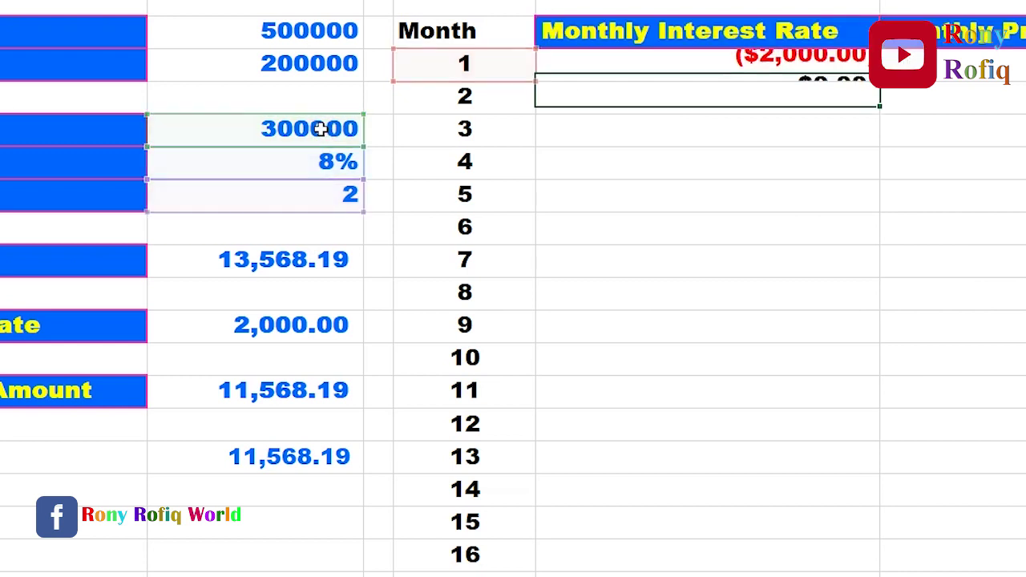
Format the month 1 interest result as Currency with the symbol set to None
left_click(767, 61)
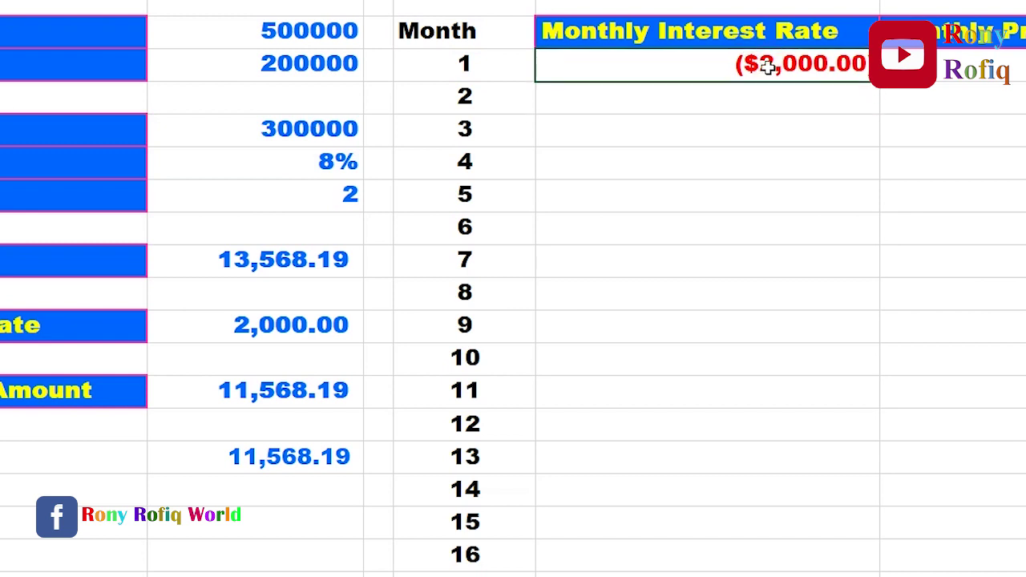
right_click(768, 65)
left_click(852, 452)
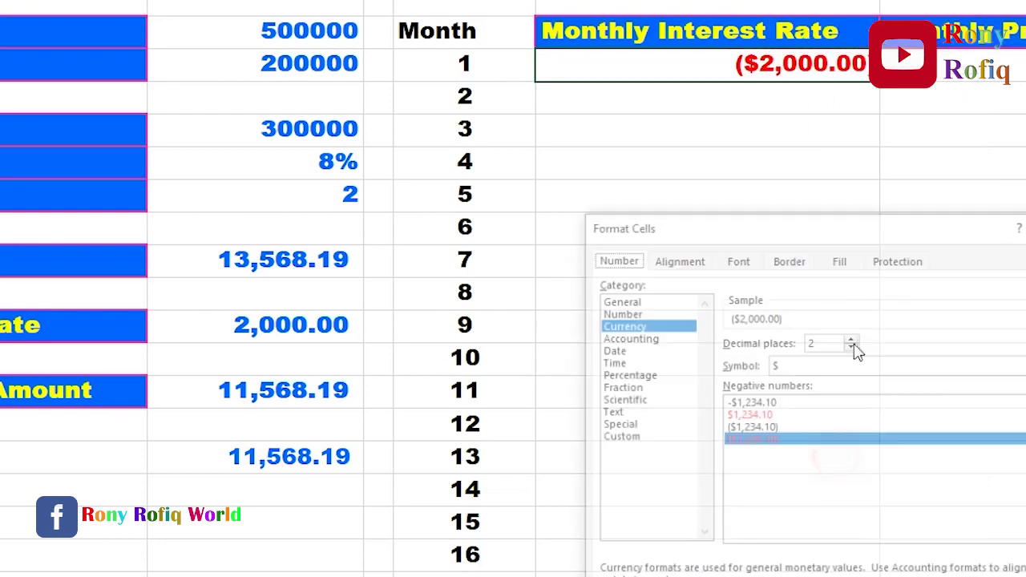
left_click(820, 366)
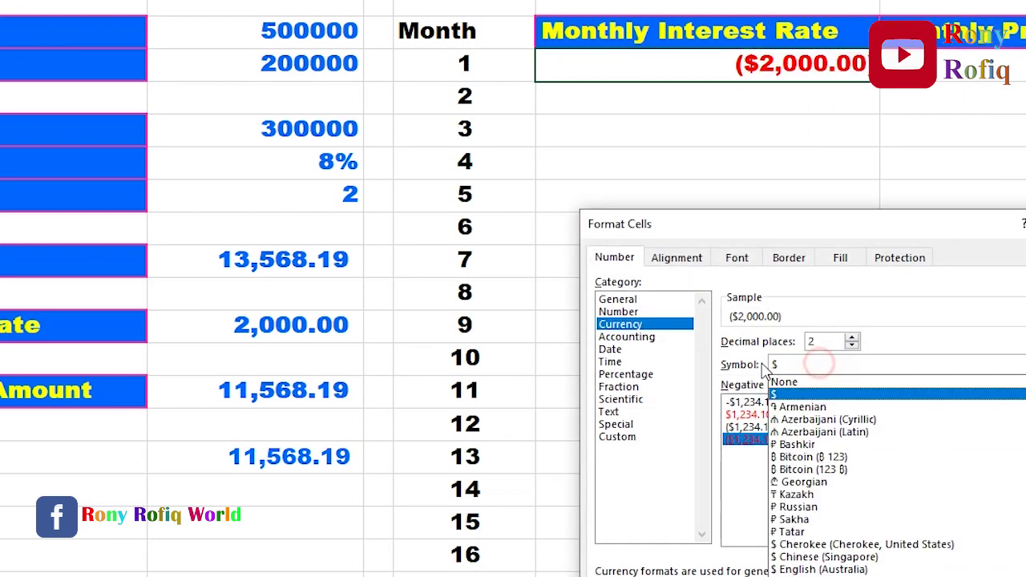
left_click(772, 365)
left_click(772, 366)
left_click(784, 382)
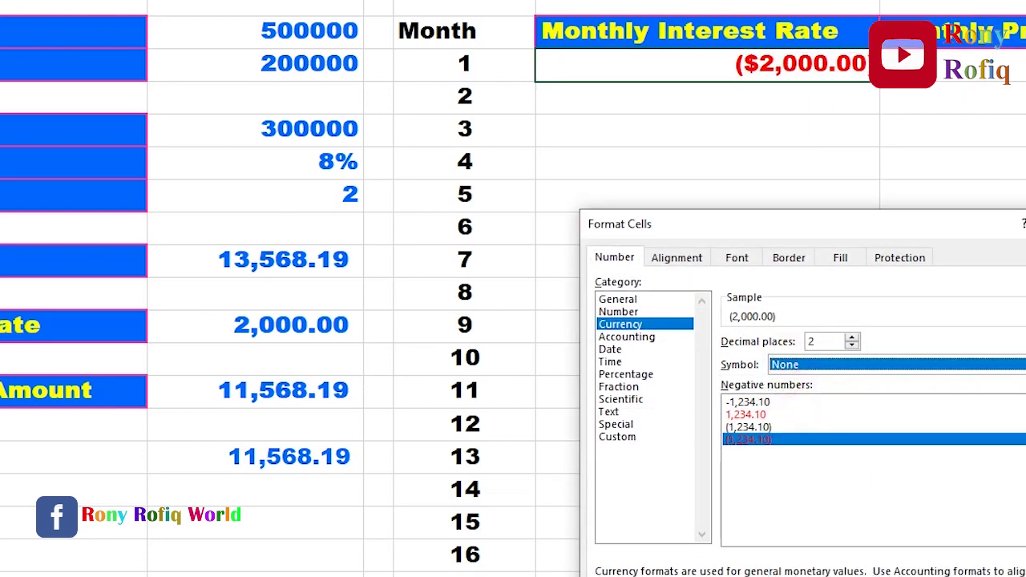
key("Return")
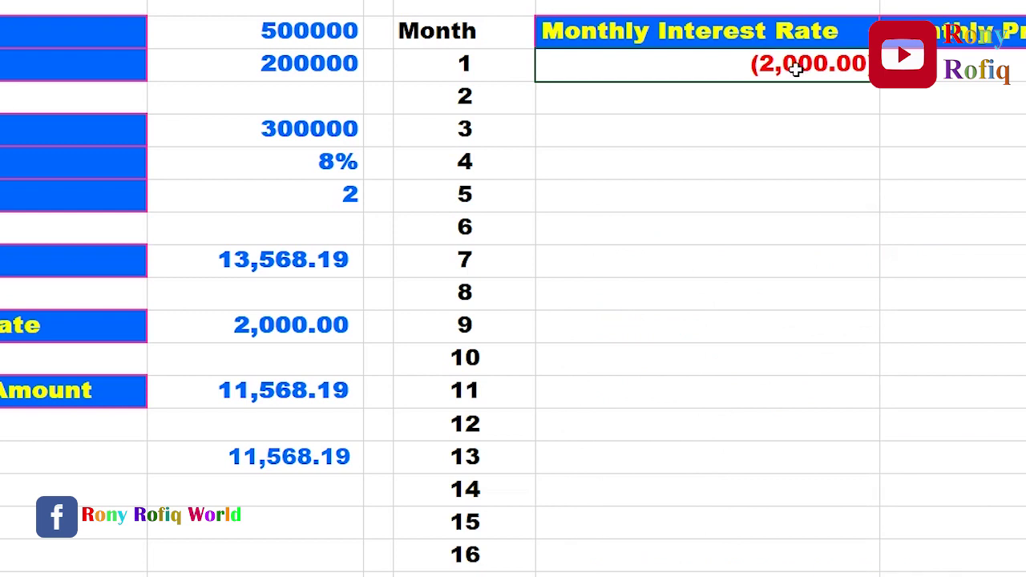
Negate the month 1 interest formula by inserting a minus sign before IPMT
double_click(796, 69)
left_click(550, 63)
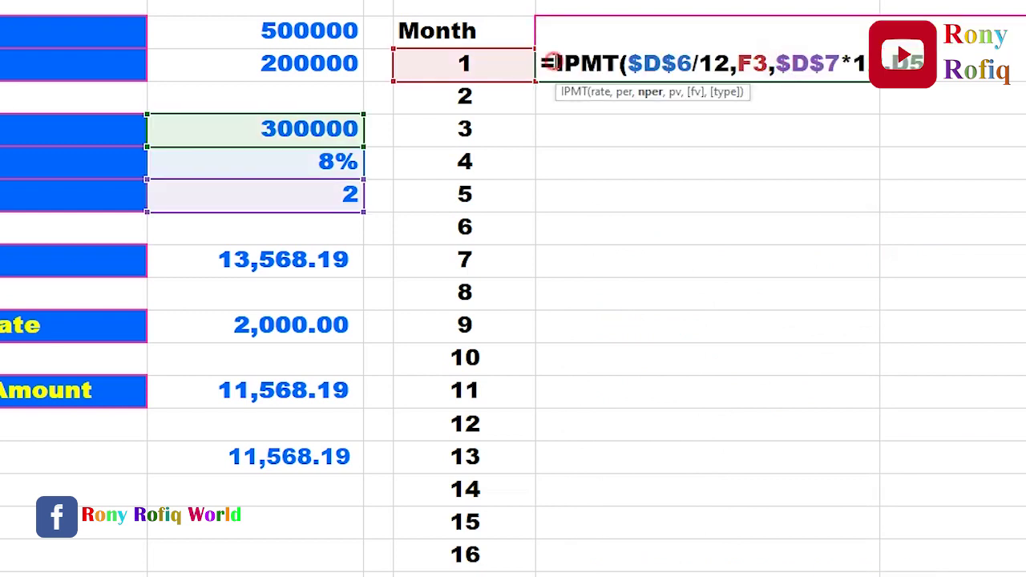
type("-")
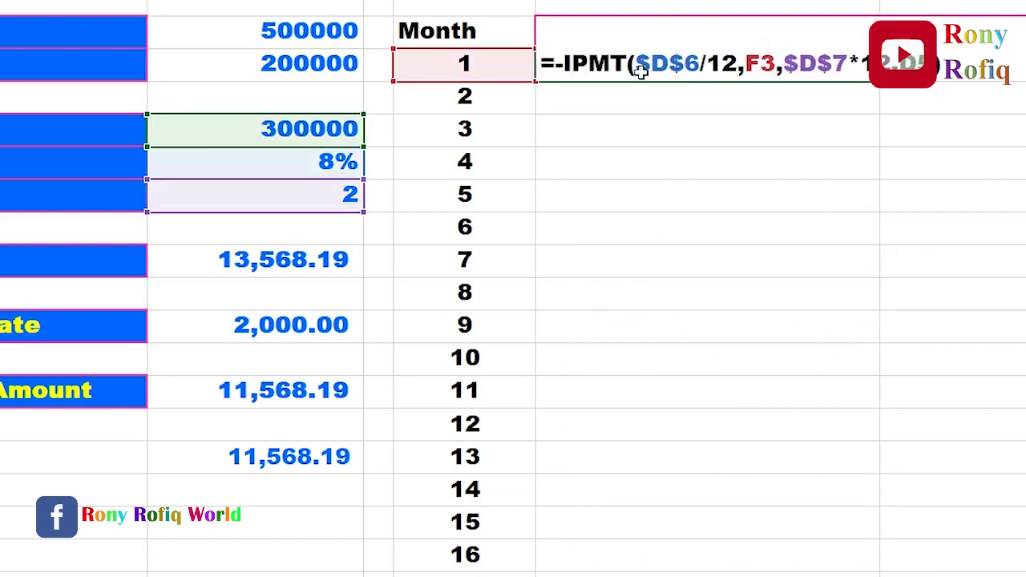
key("Return")
Fill the month 1 interest formula down the Monthly Interest Rate column to month 24
left_click(779, 68)
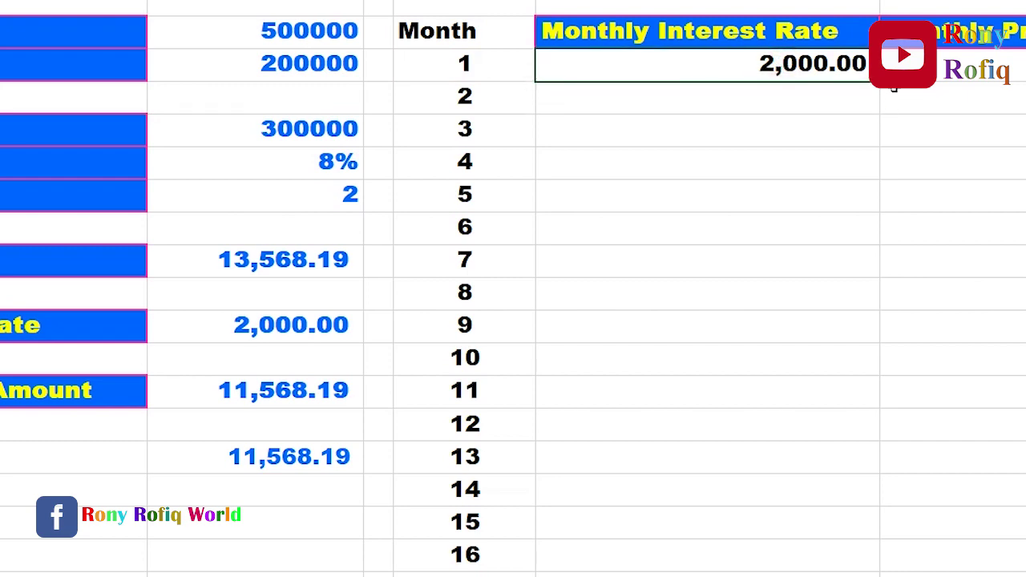
left_click_drag(880, 82, 880, 573)
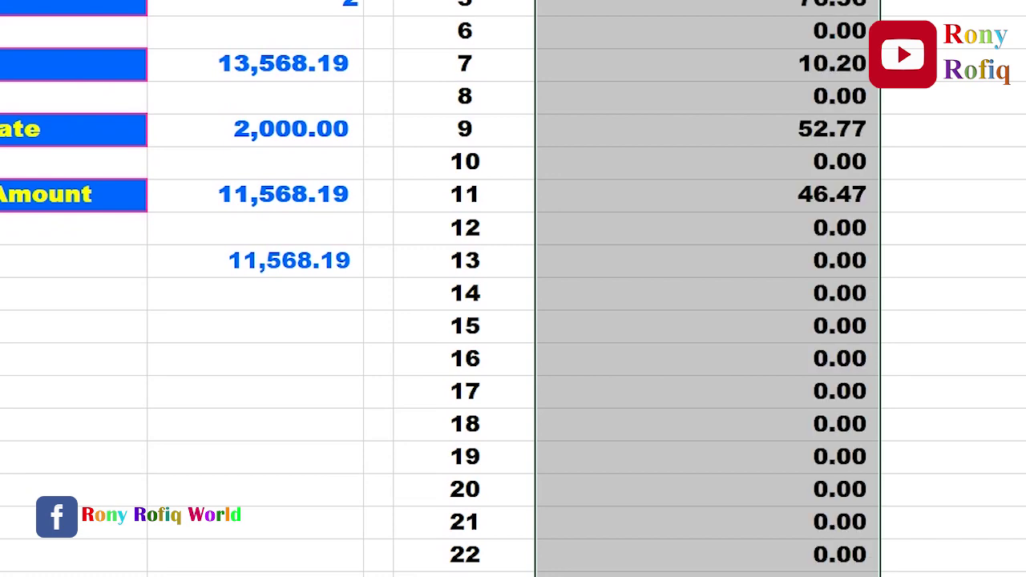
scroll(804, 456, "up", 2)
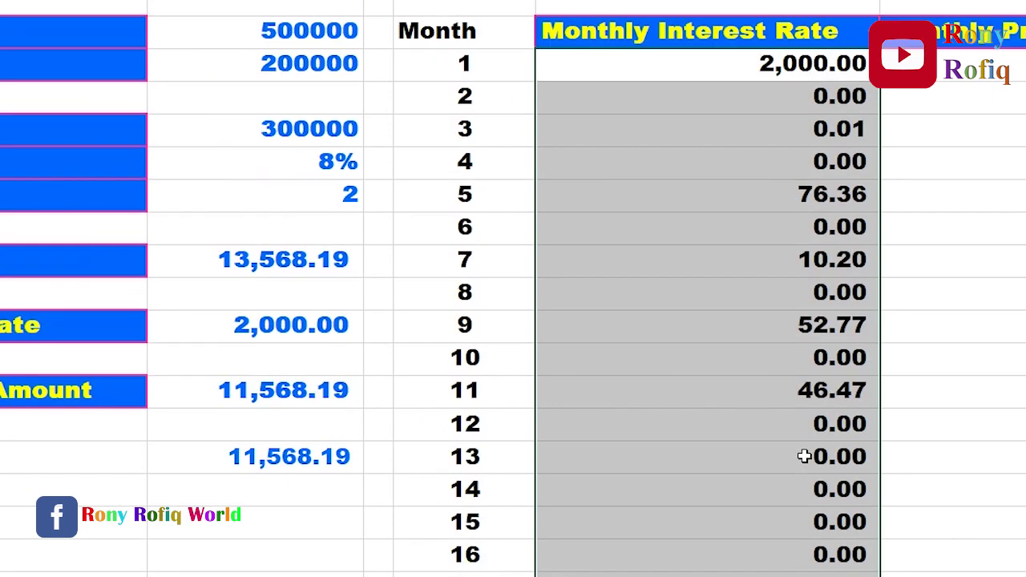
Make the loan amount reference absolute as $D$5 in the month 1 IPMT formula and refill the column down to month 24
left_click(760, 96)
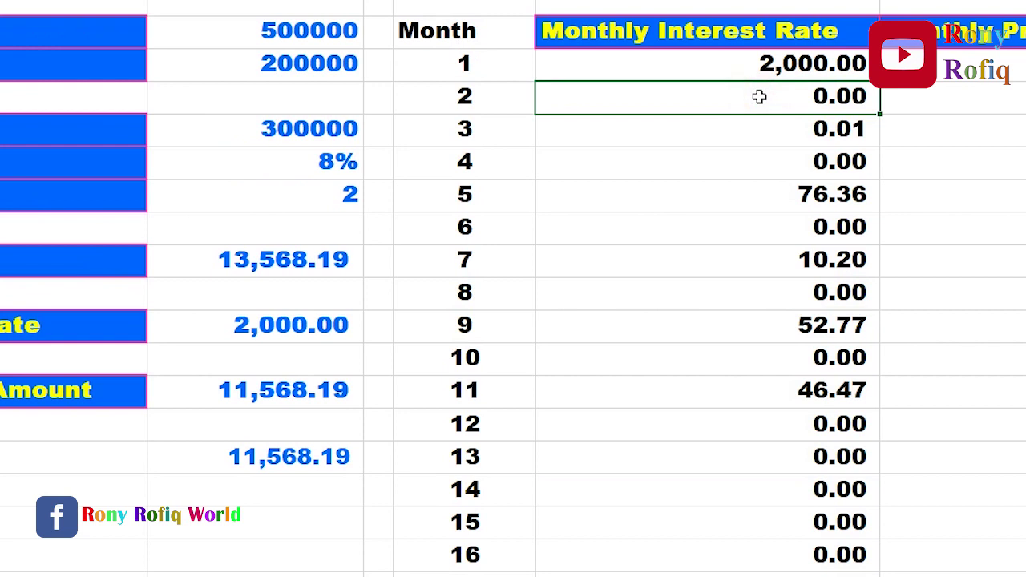
double_click(760, 96)
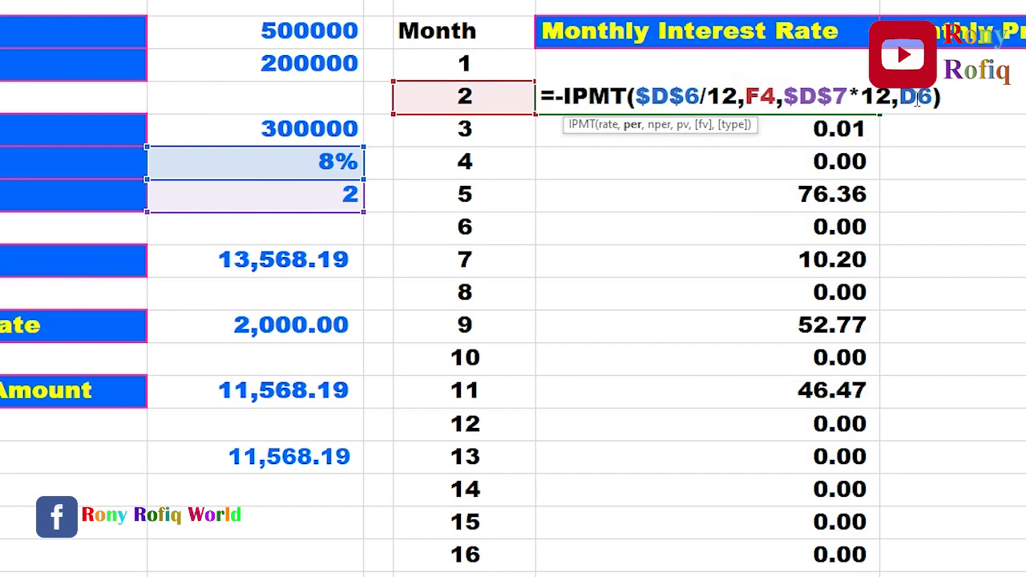
left_click(930, 140)
left_click(849, 68)
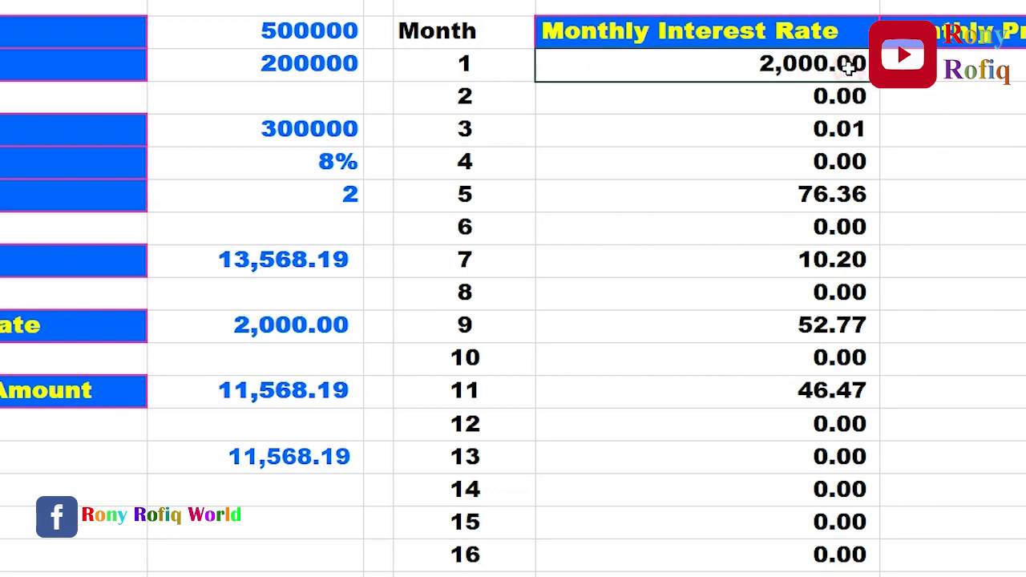
double_click(849, 68)
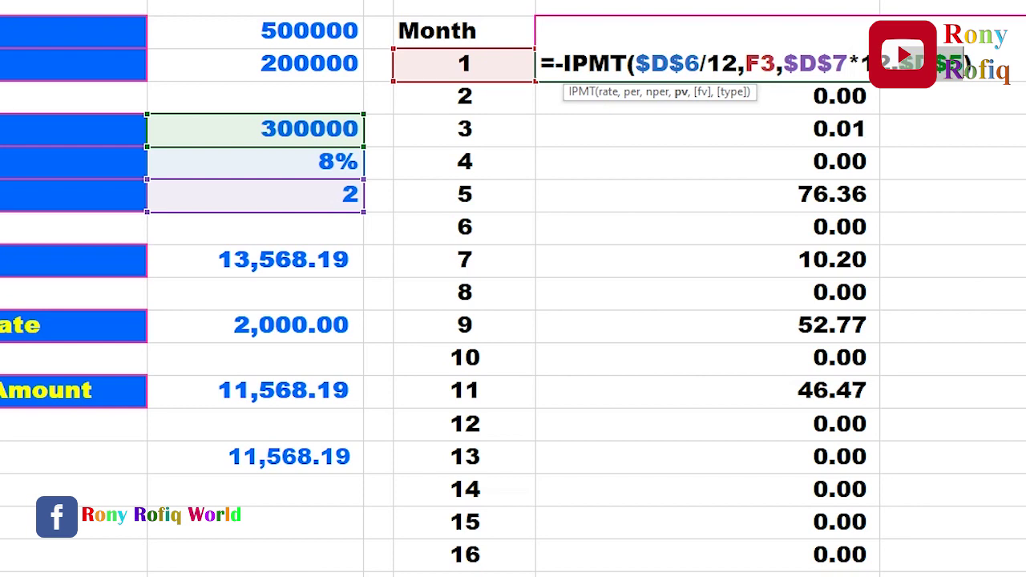
key("Return")
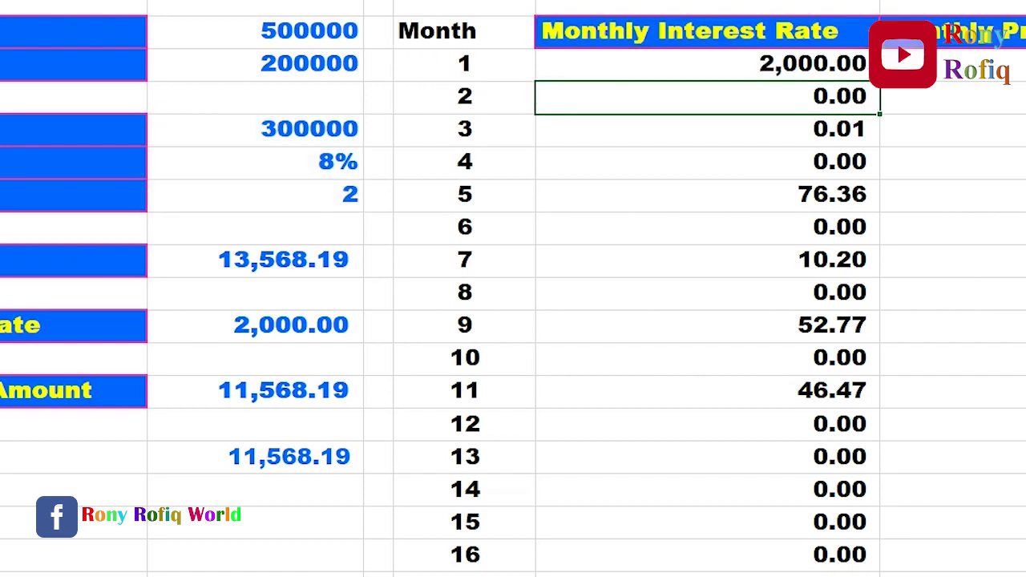
left_click(826, 65)
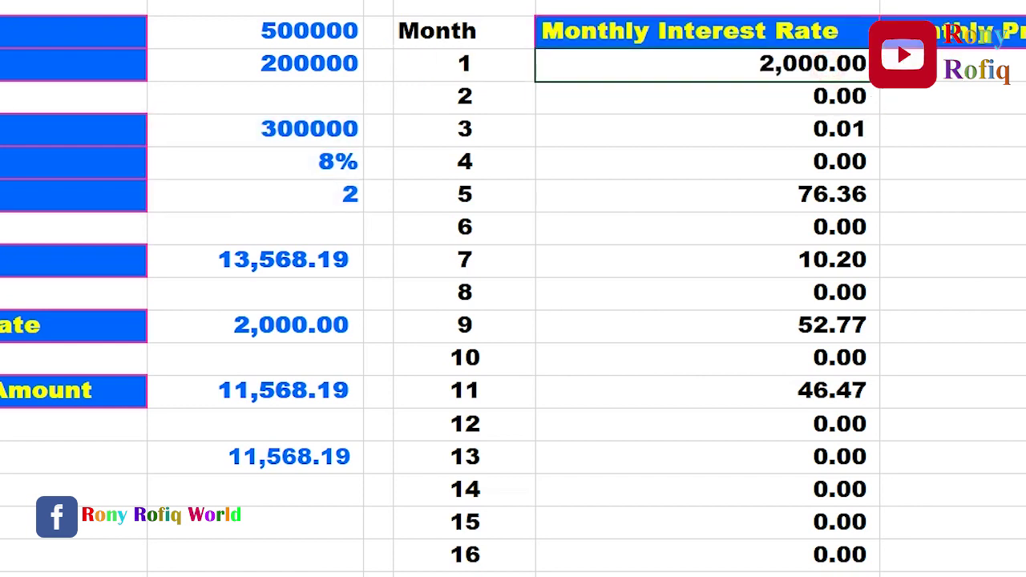
left_click_drag(826, 65, 826, 573)
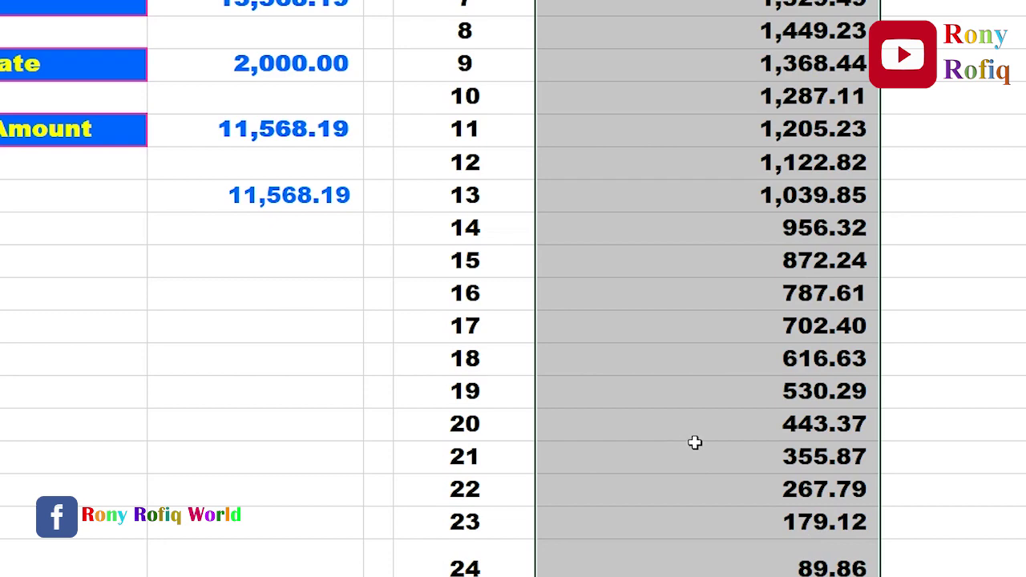
Center the month 1 to 24 values horizontally in the Monthly Interest Rate column and review them
scroll(696, 440, "up", 3)
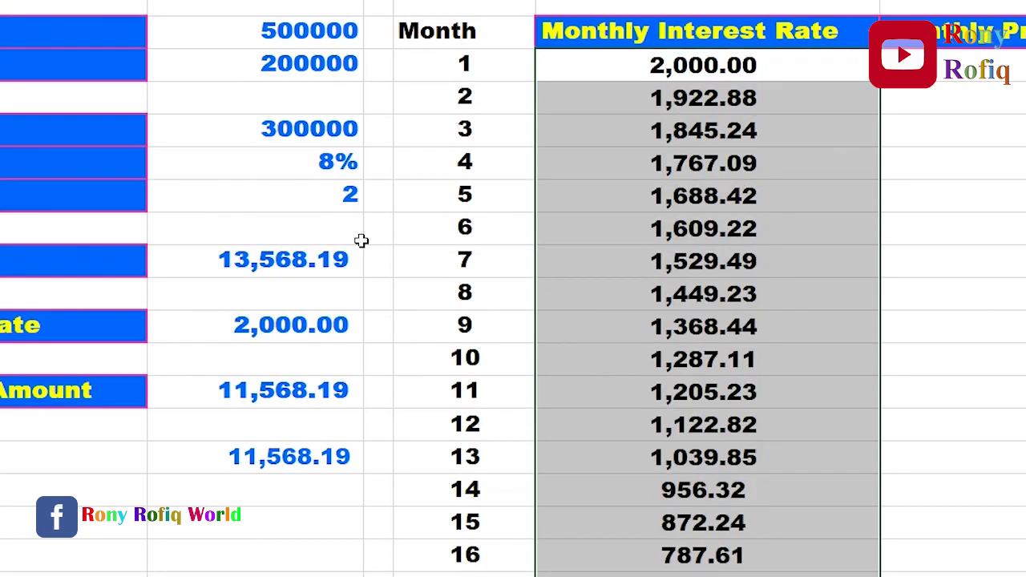
left_click(573, 237)
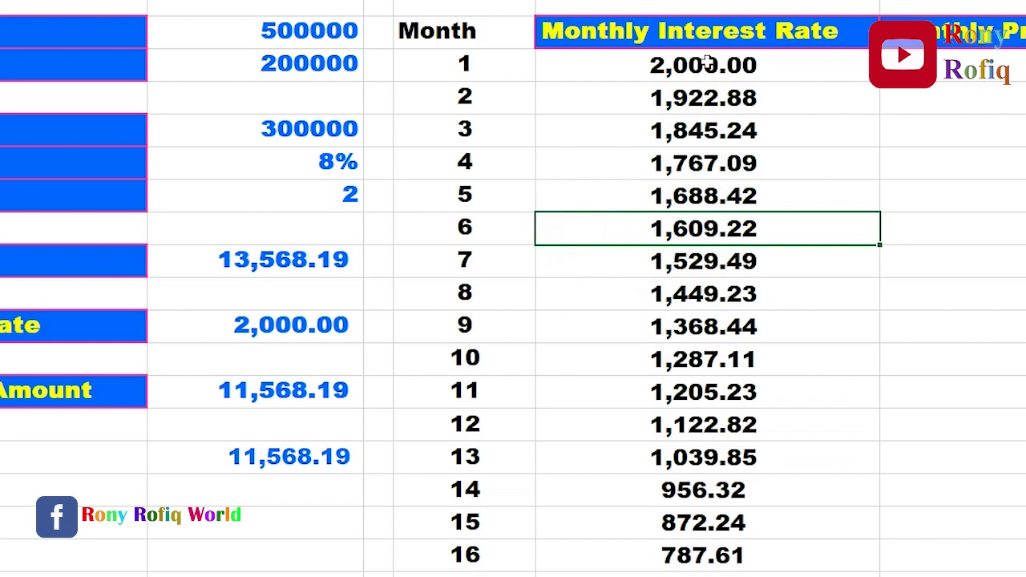
scroll(712, 502, "down", 4)
scroll(715, 502, "up", 2)
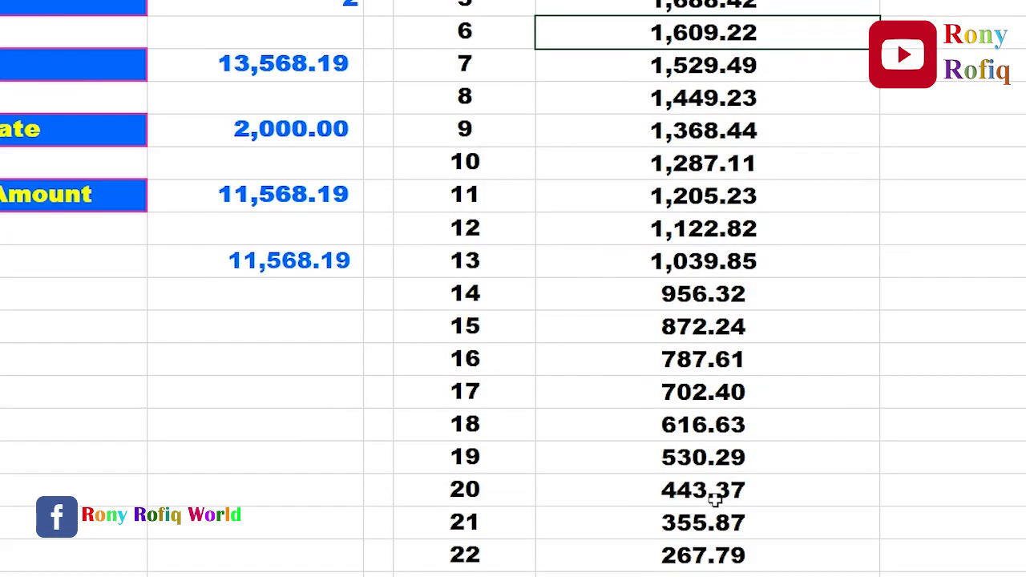
scroll(714, 497, "up", 2)
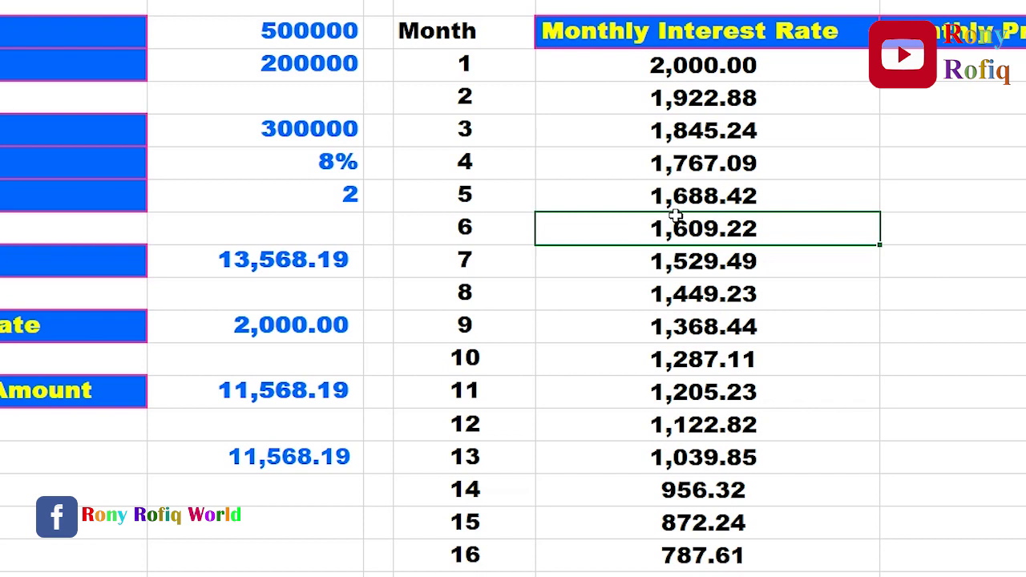
Start a PPMT formula in the month 1 Monthly Principal Amount cell with the absolute rate argument $D$6/12
left_click(974, 89)
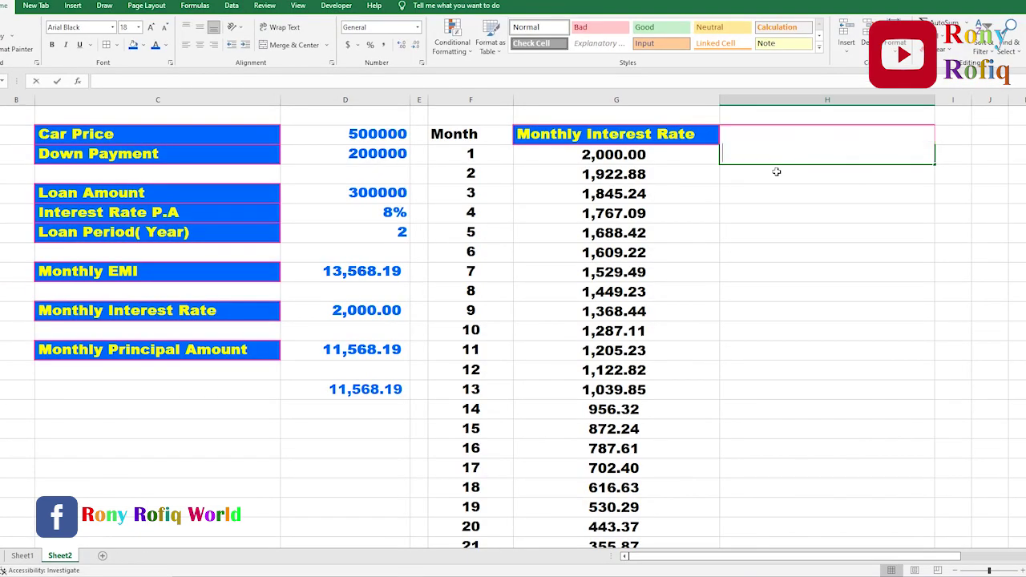
type("=pp")
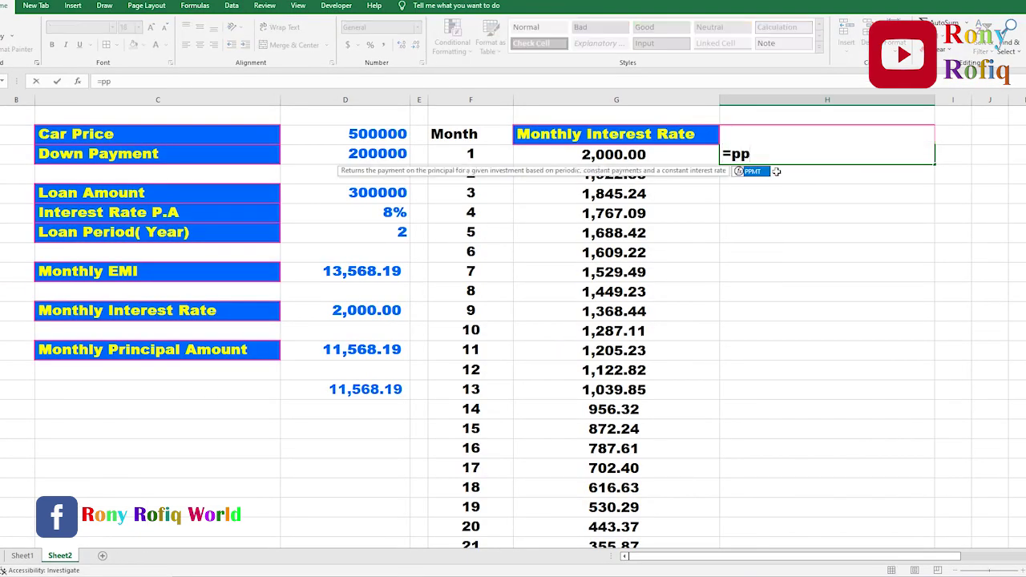
double_click(754, 171)
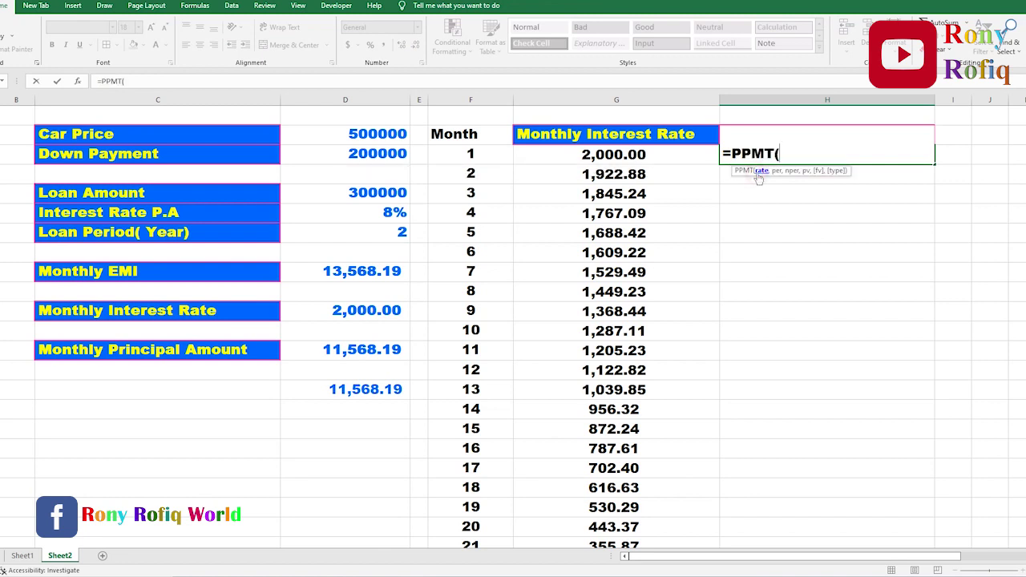
left_click(389, 215)
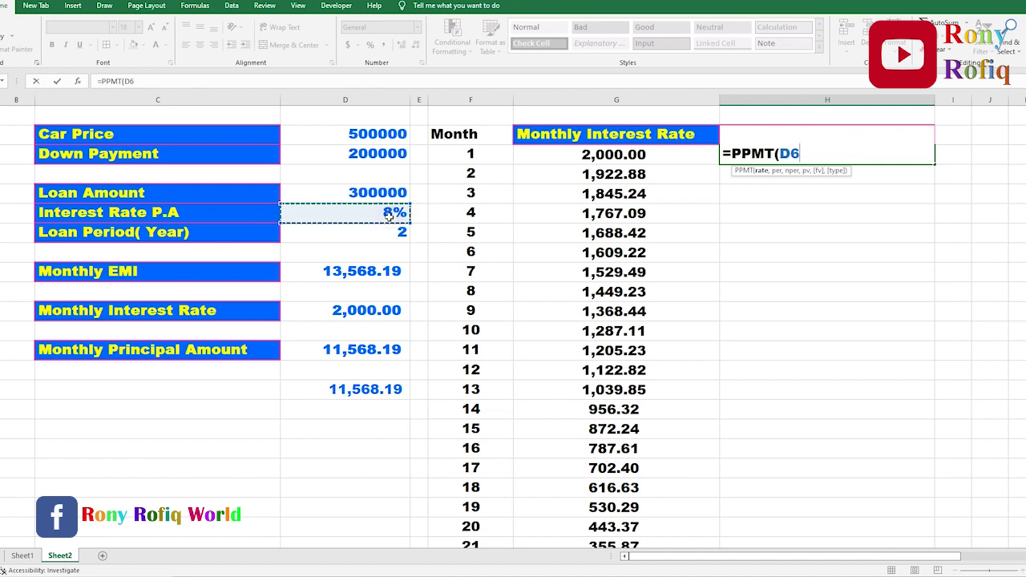
type("/")
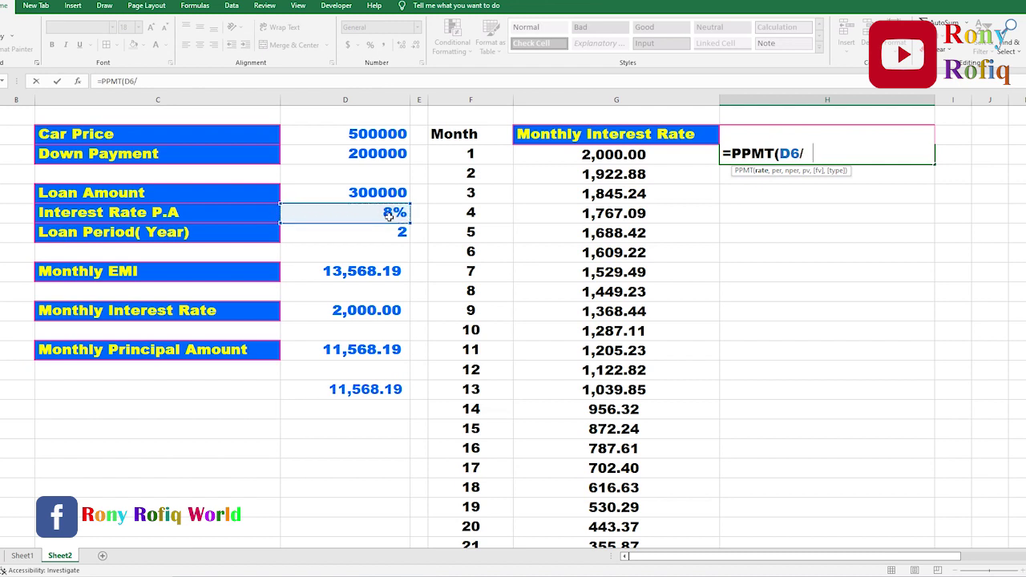
type("12,")
left_click(792, 153)
key("F4")
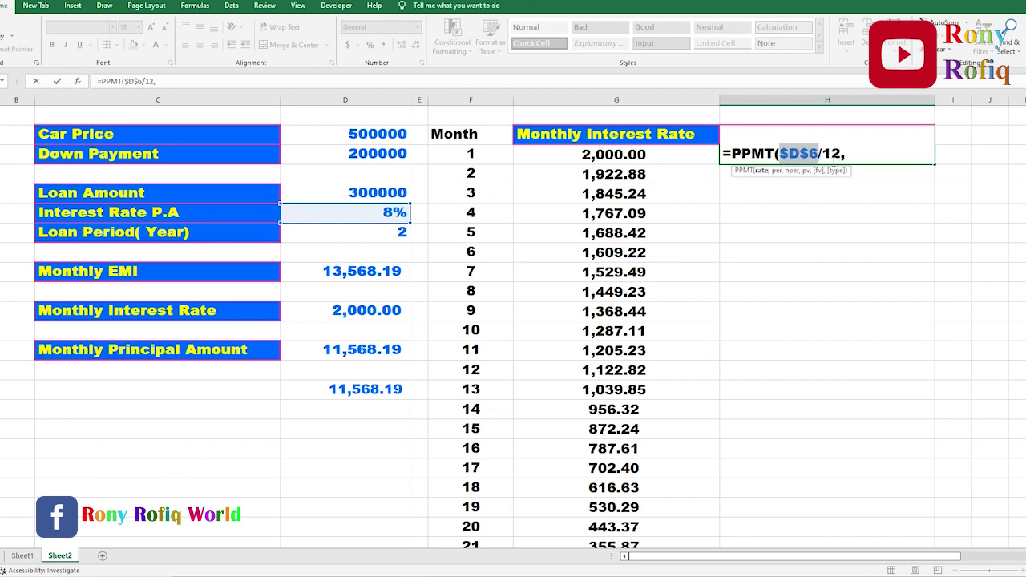
left_click(858, 156)
Complete the month 1 PPMT formula with period F3, number of periods $D$7*12 and present value $D$5
left_click(493, 159)
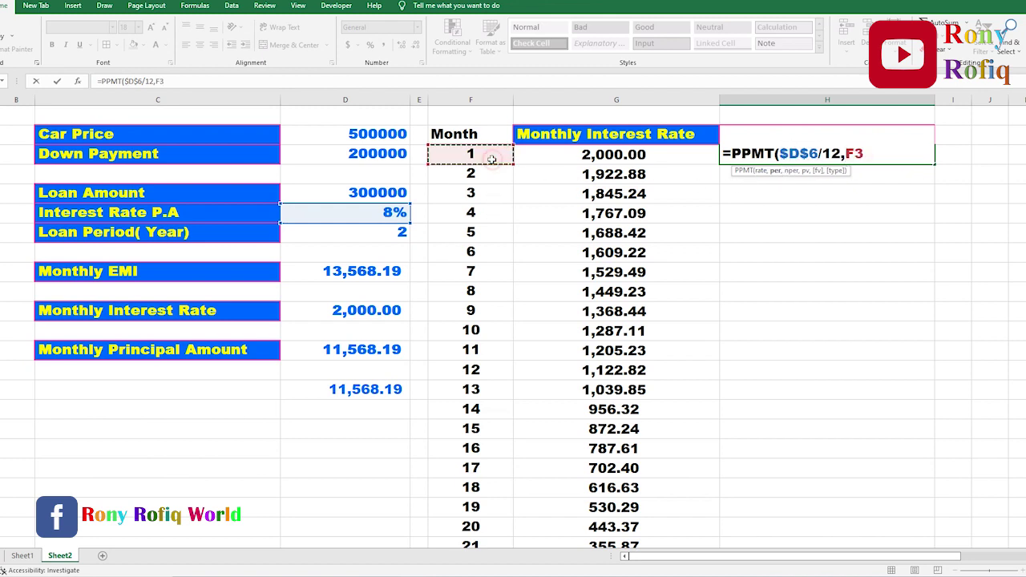
type(",")
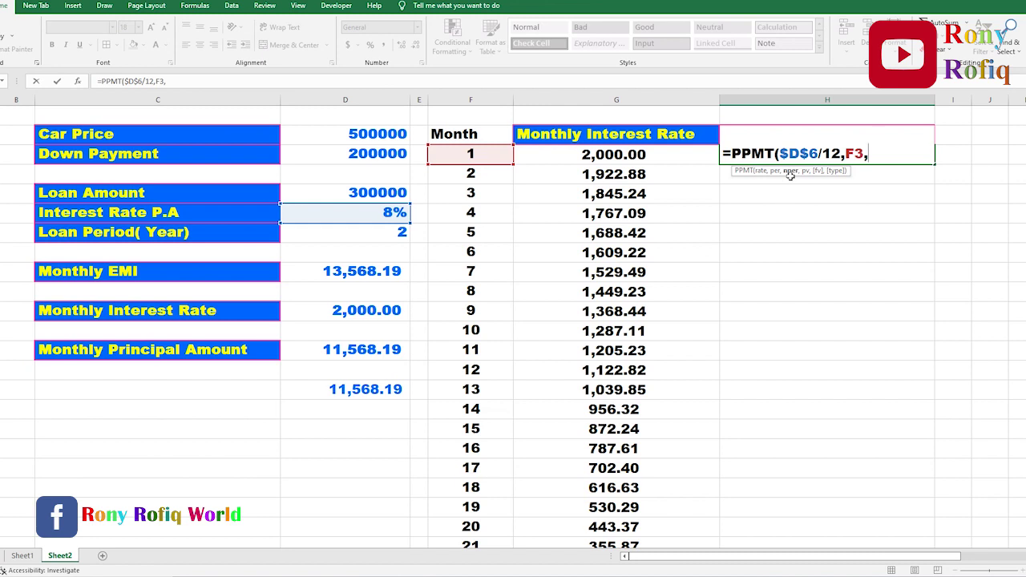
left_click(399, 233)
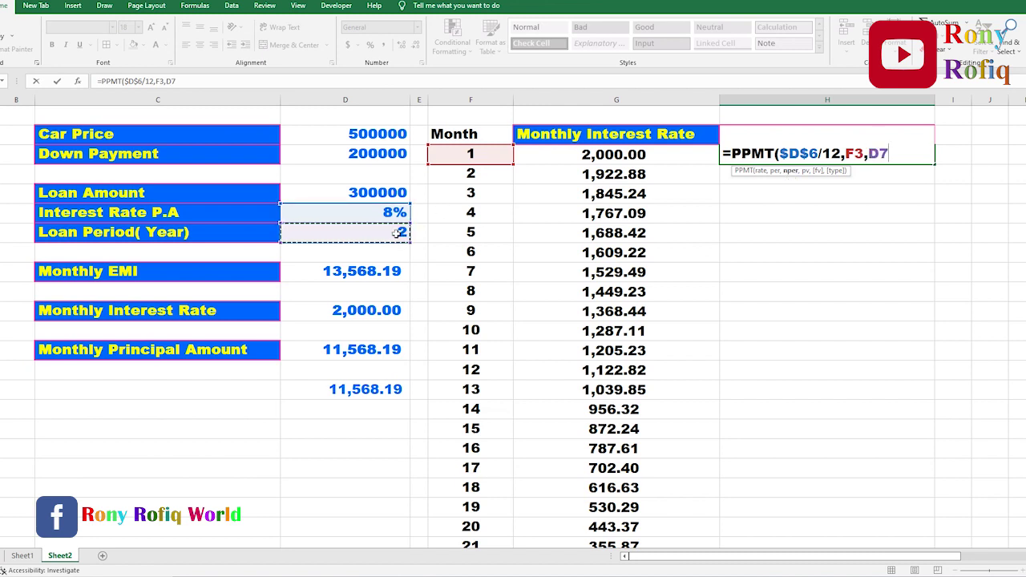
key("F4")
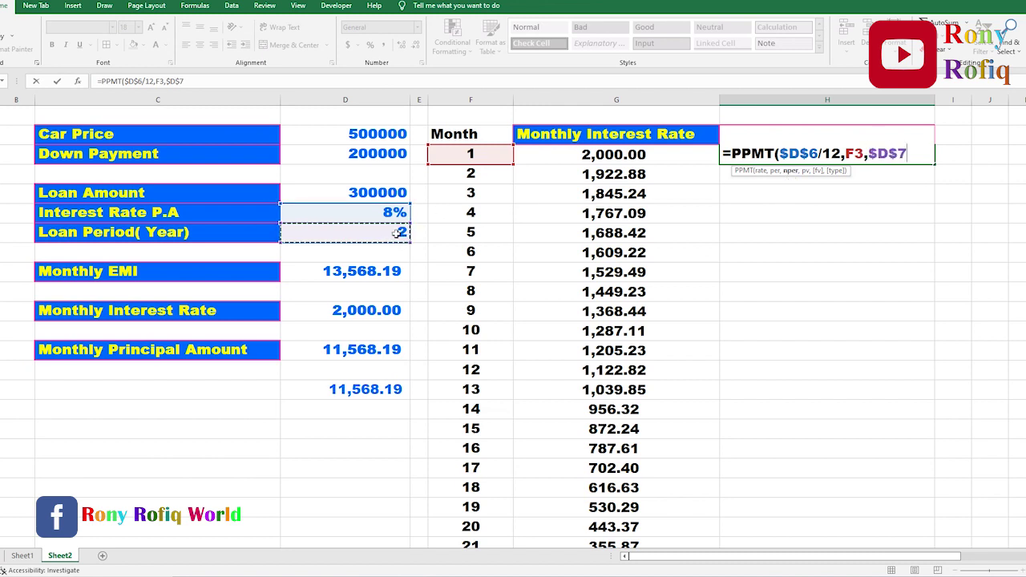
type("*12")
type(",")
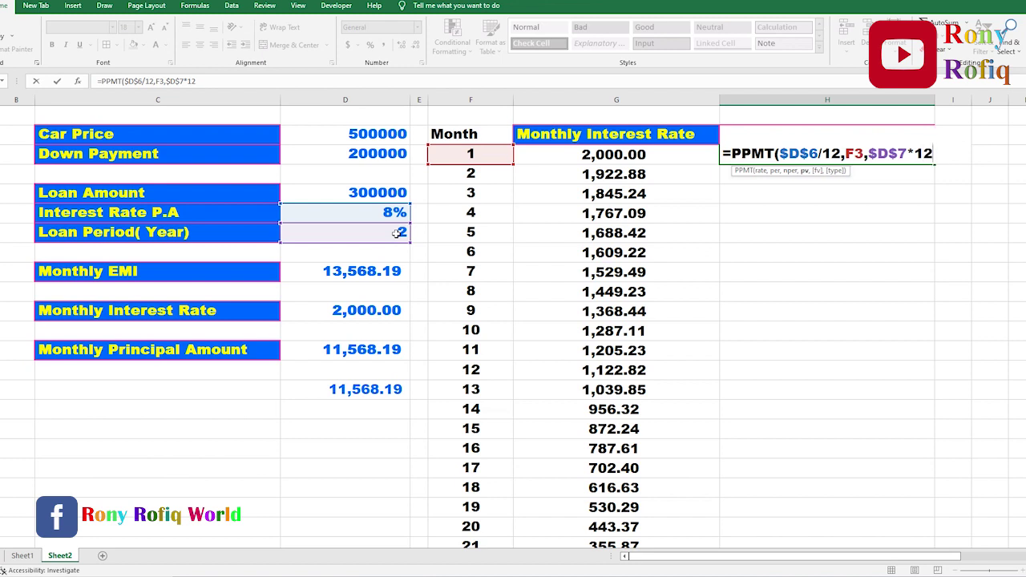
left_click(389, 193)
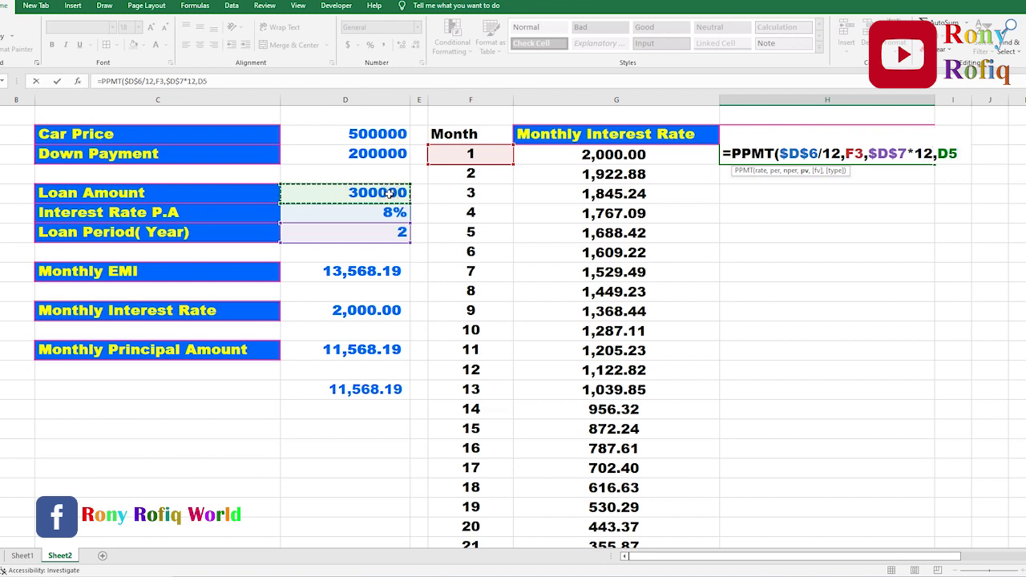
key("F4")
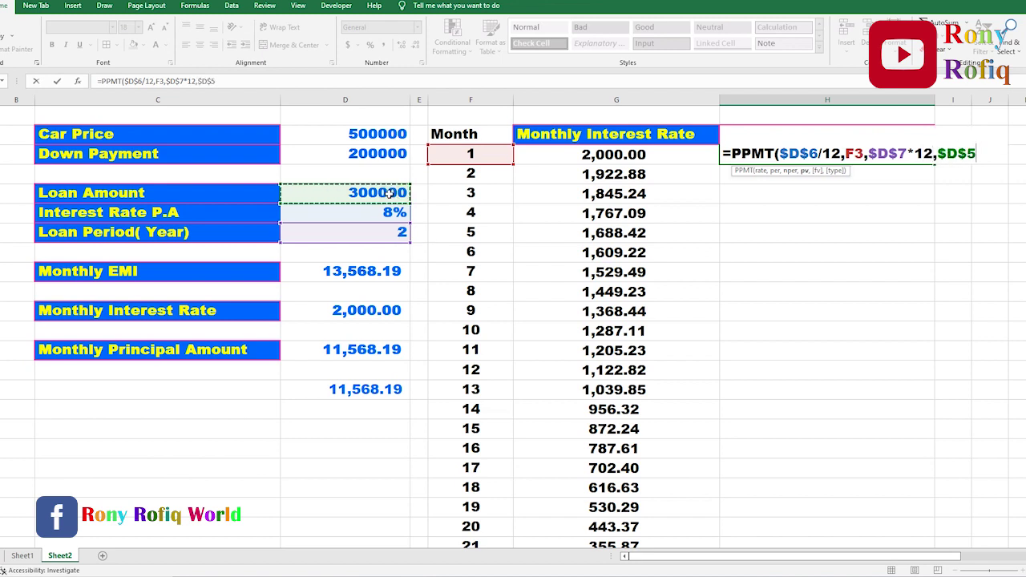
type(")")
key("Return")
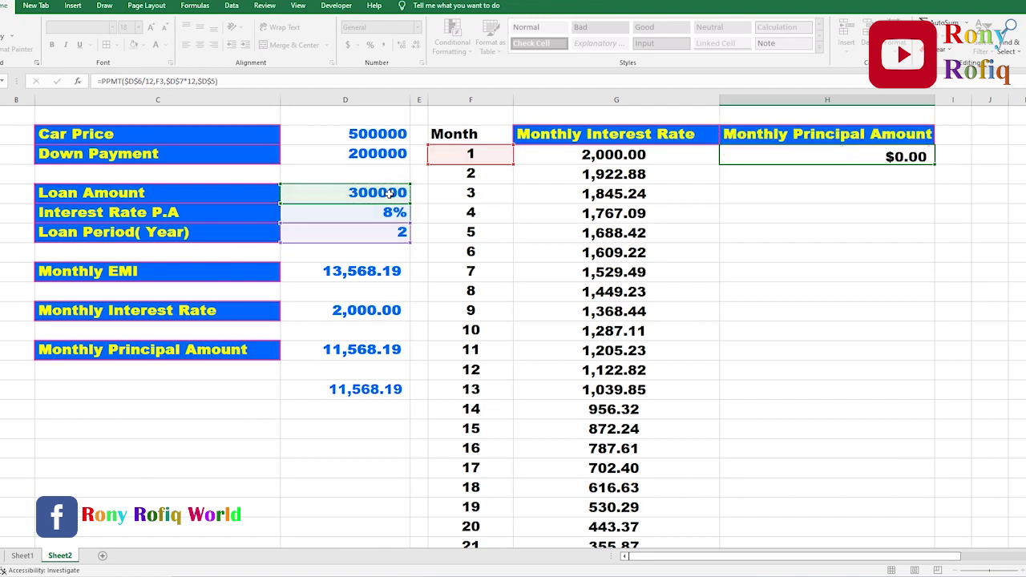
Format the month 1 principal result as Currency with the symbol set to None
left_click(881, 157)
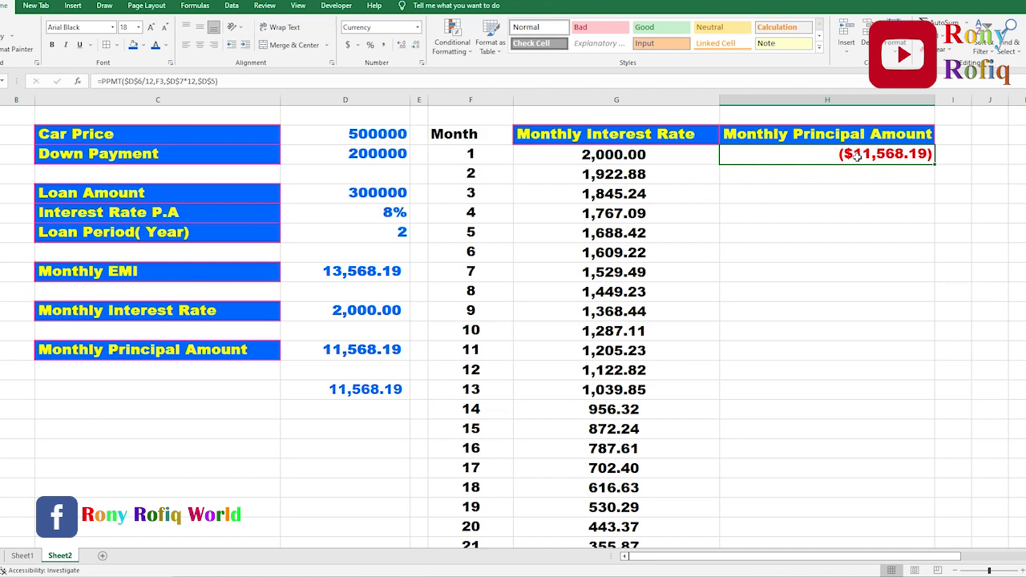
right_click(856, 157)
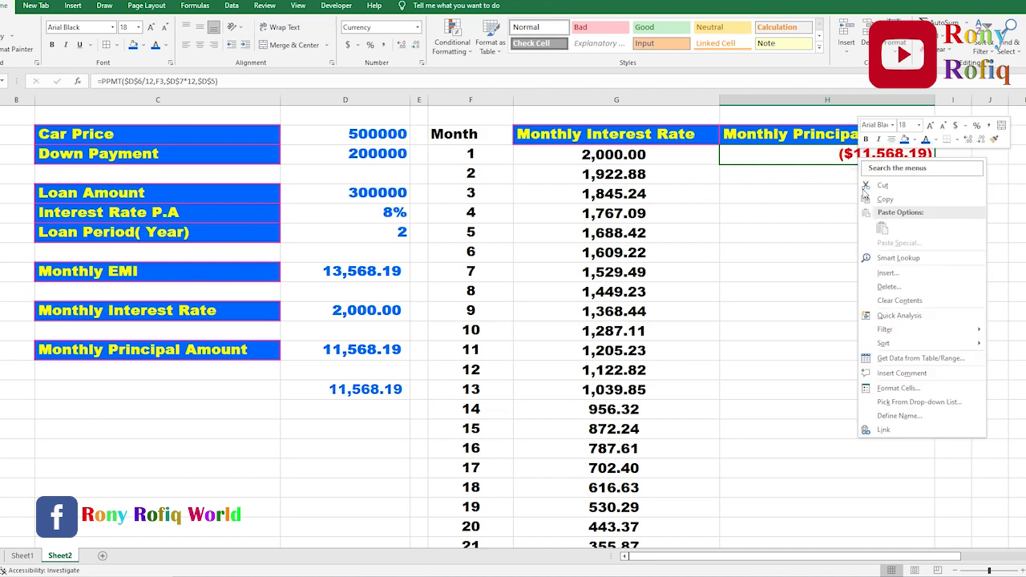
left_click(891, 399)
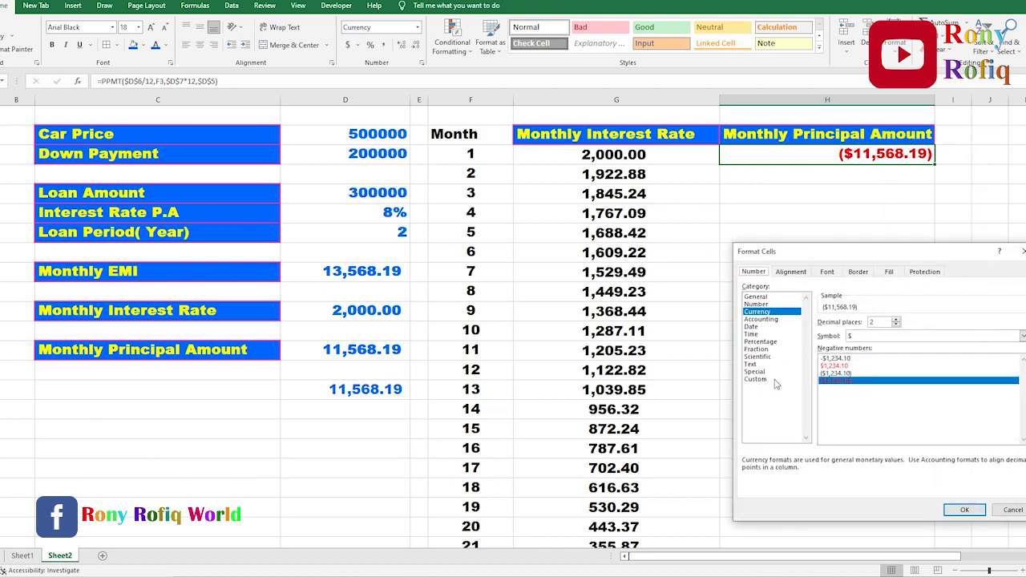
left_click(860, 336)
left_click(858, 344)
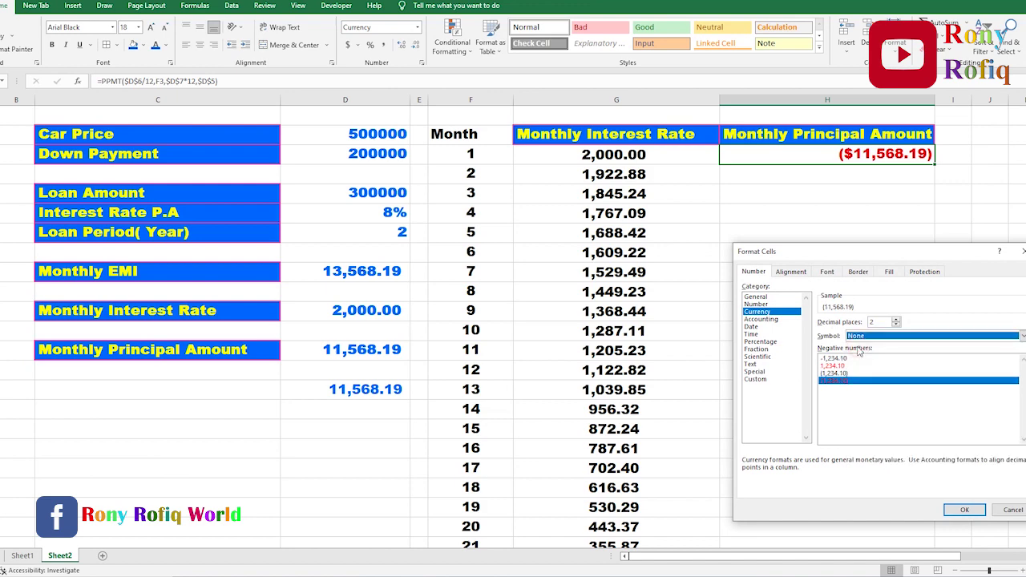
left_click(958, 508)
Negate the month 1 principal formula by inserting a minus sign before PPMT
double_click(867, 152)
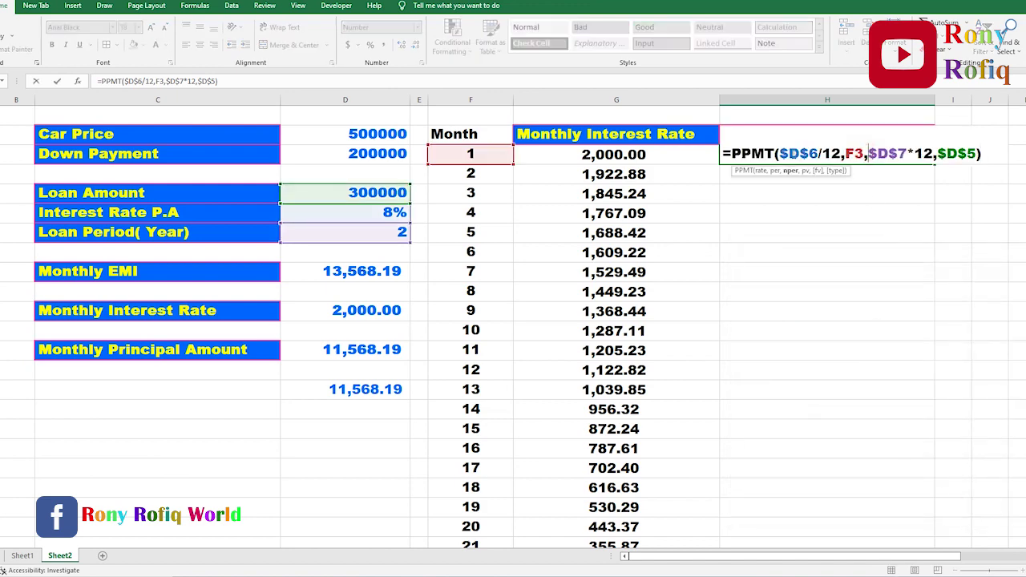
left_click(733, 152)
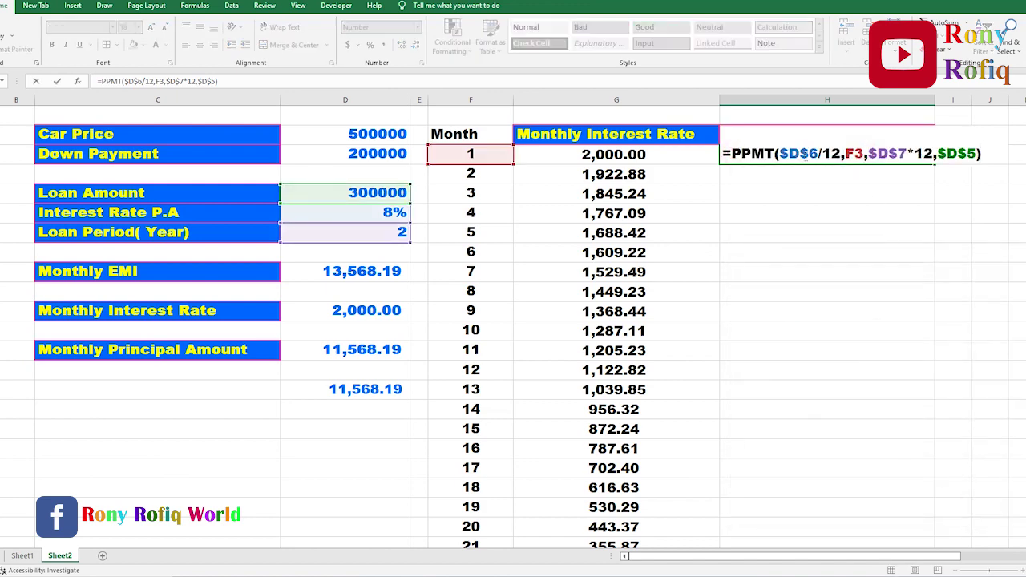
type("-")
key("Return")
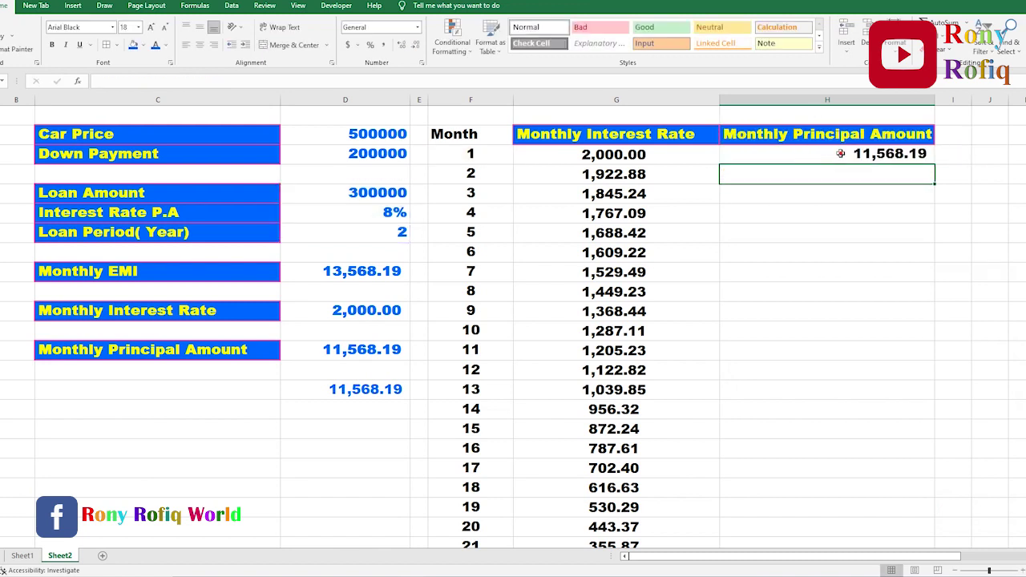
Fill the month 1 principal formula down the Monthly Principal Amount column to month 24
left_click(840, 153)
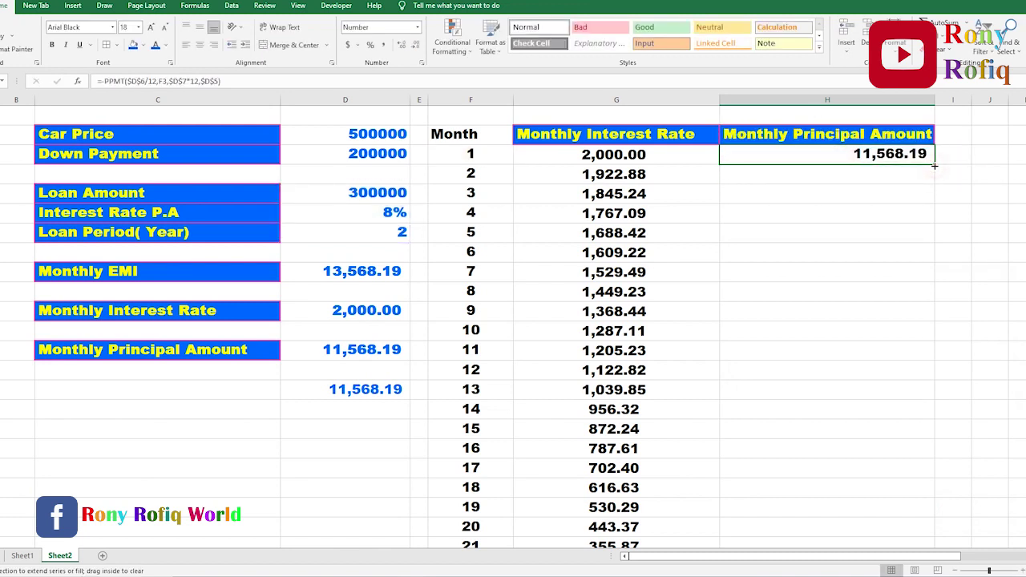
left_click_drag(935, 165, 875, 476)
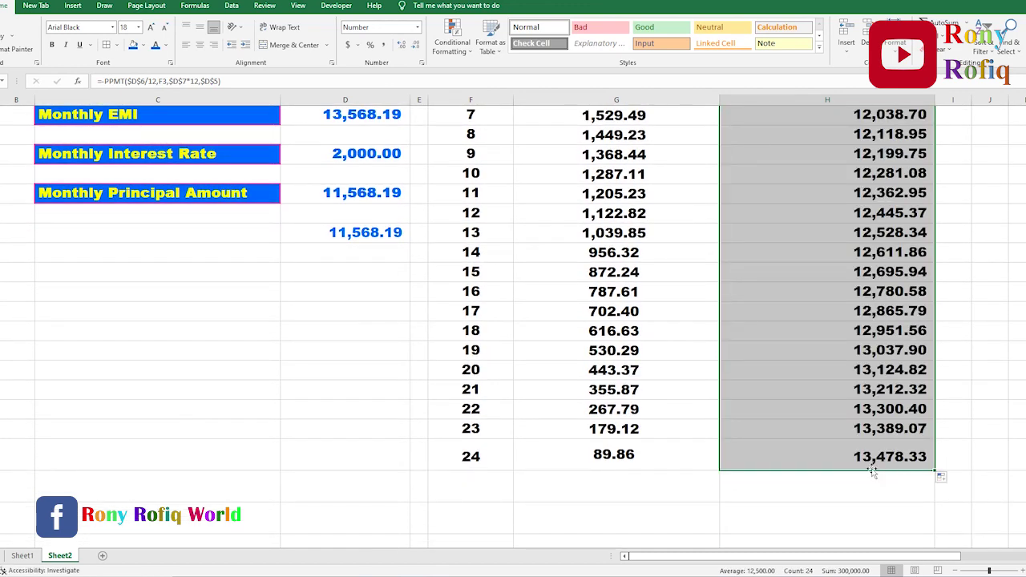
scroll(858, 430, "up", 3)
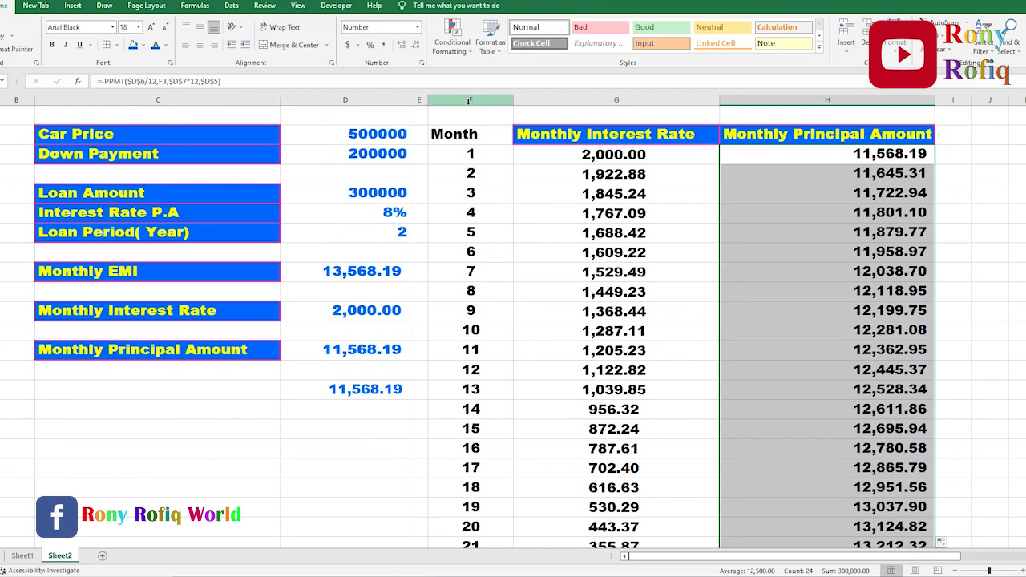
Center the contents of columns F to H horizontally and align them to the middle vertically
left_click_drag(471, 99, 763, 112)
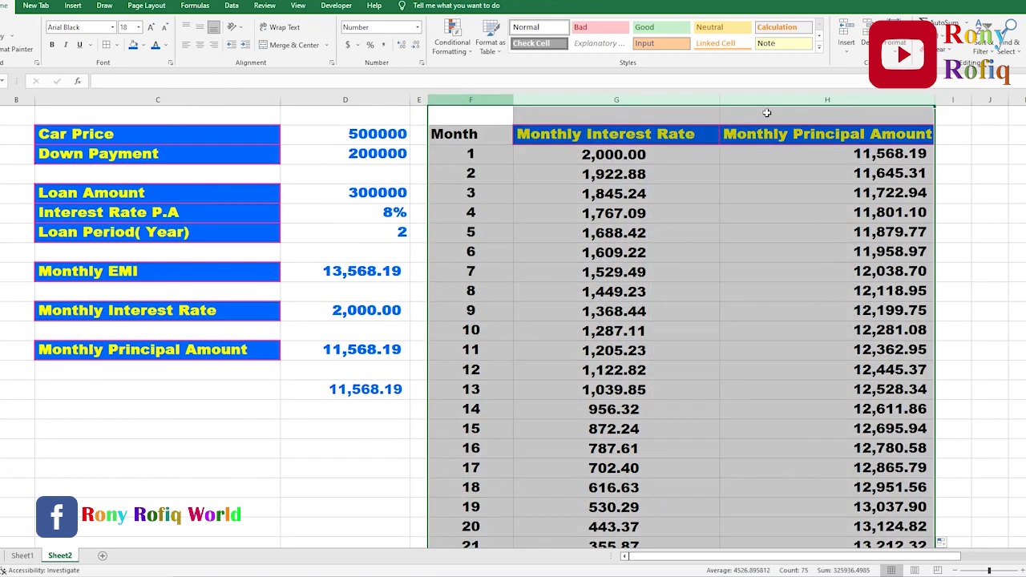
left_click(200, 44)
left_click(200, 27)
left_click(757, 292)
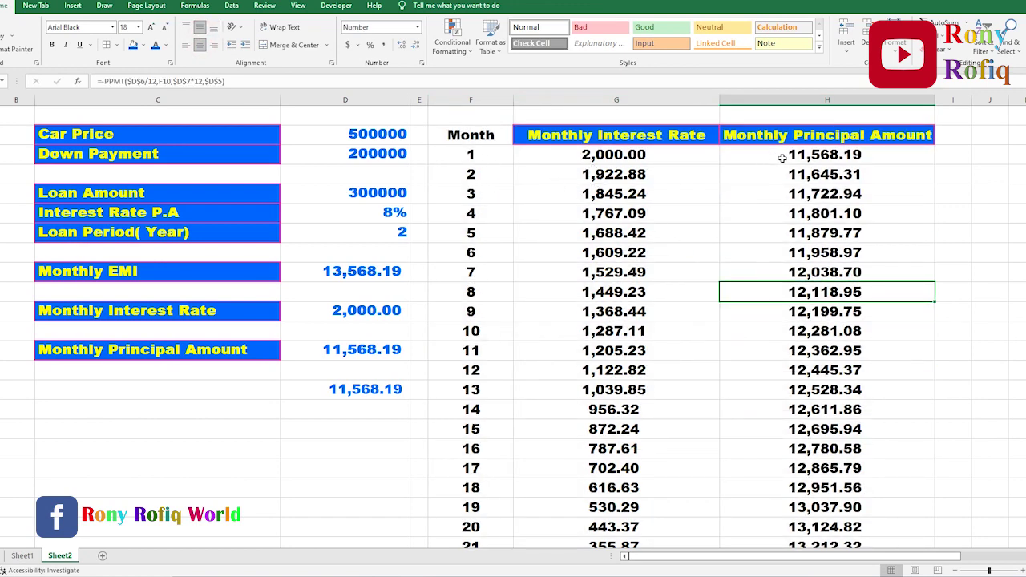
Copy the Monthly EMI label into the heading cell beside Monthly Principal Amount and autofit column I to it
left_click(953, 137)
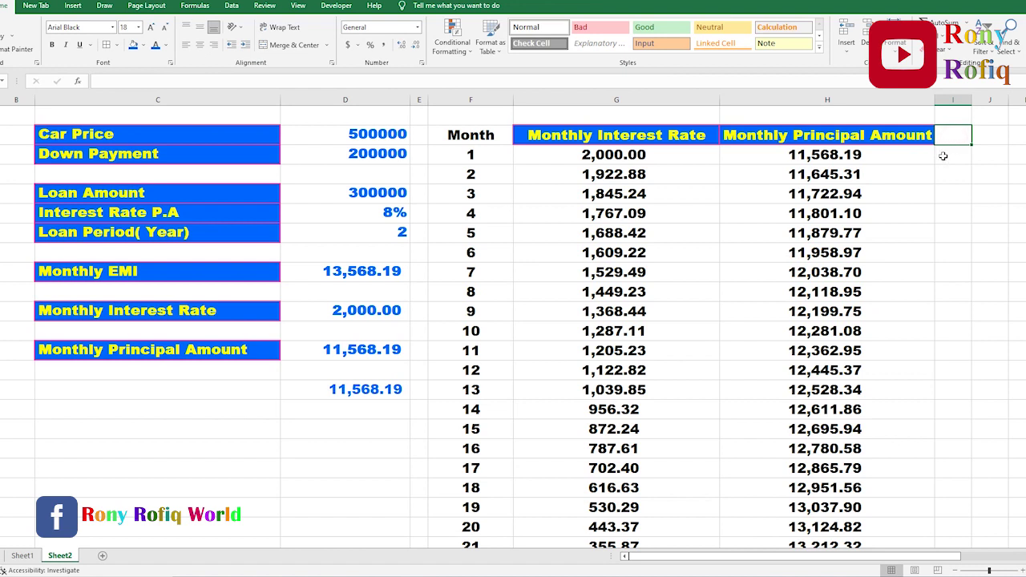
left_click(943, 155)
left_click(948, 133)
left_click(163, 277)
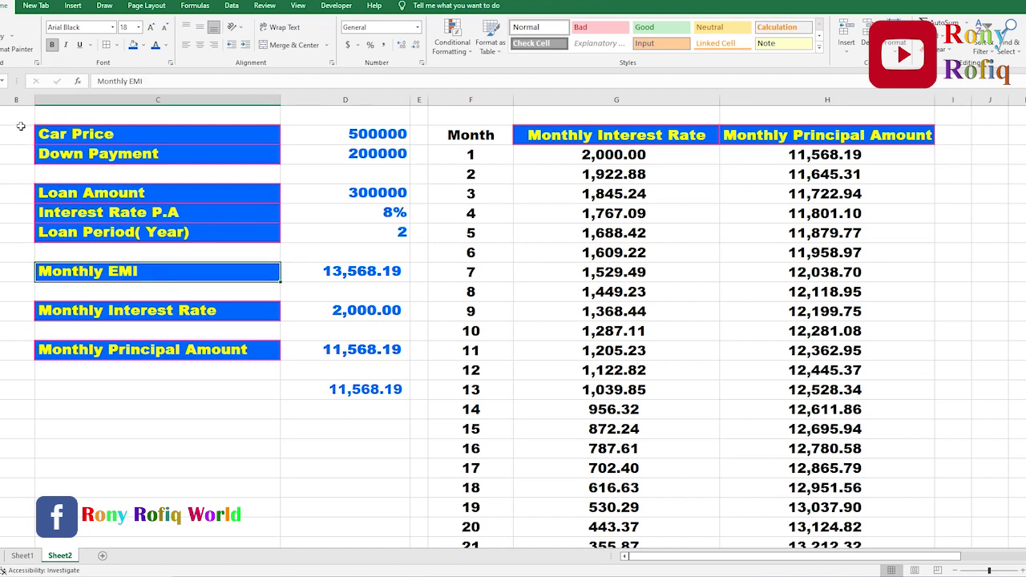
key("ctrl+c")
left_click(955, 134)
key("ctrl+v")
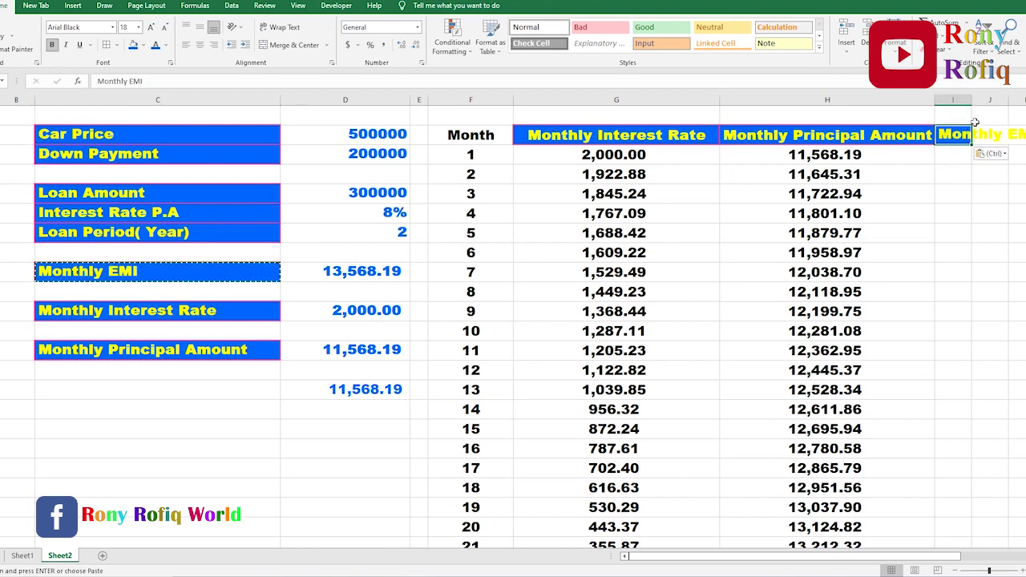
double_click(975, 104)
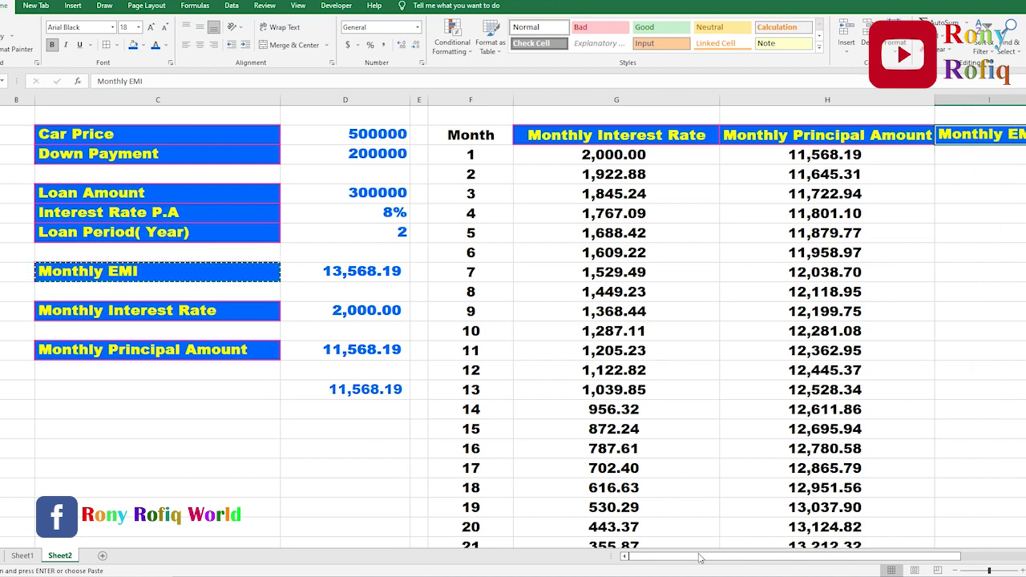
left_click_drag(716, 557, 764, 557)
left_click(914, 155)
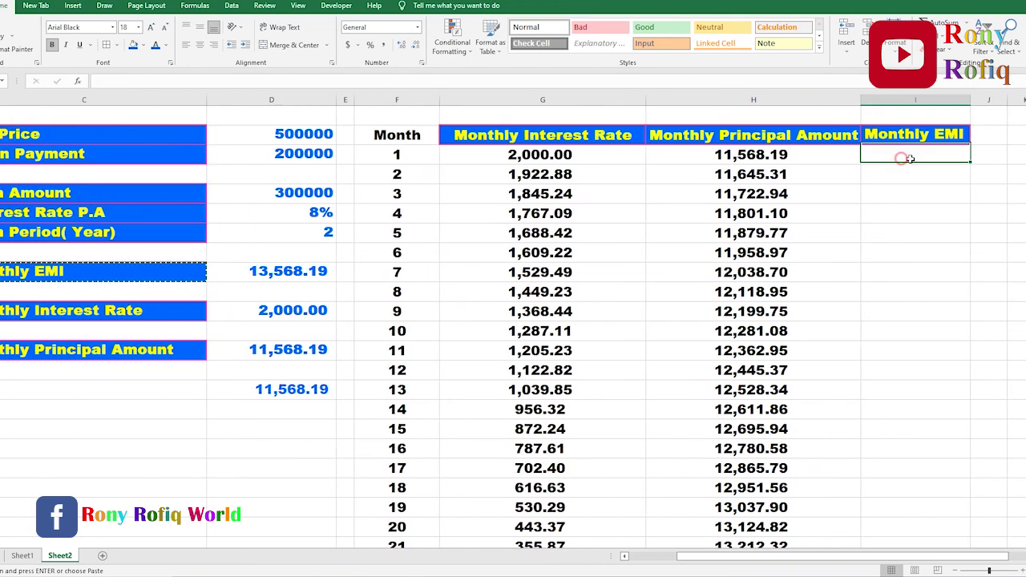
Widen column I slightly and calculate the month 1 EMI below its heading by adding principal and interest with =+H3+G3
left_click_drag(970, 110, 986, 111)
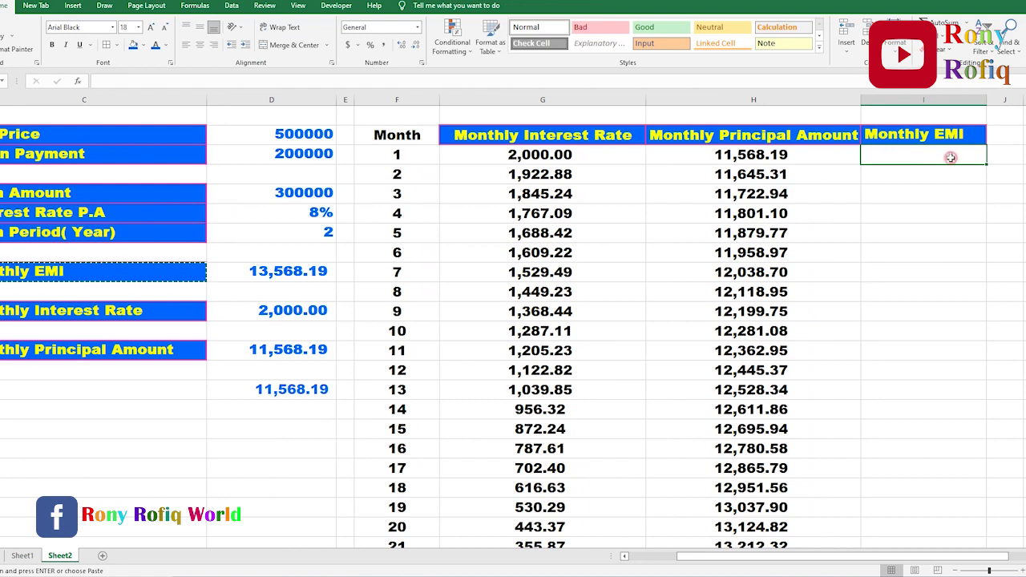
left_click(938, 177)
left_click(925, 157)
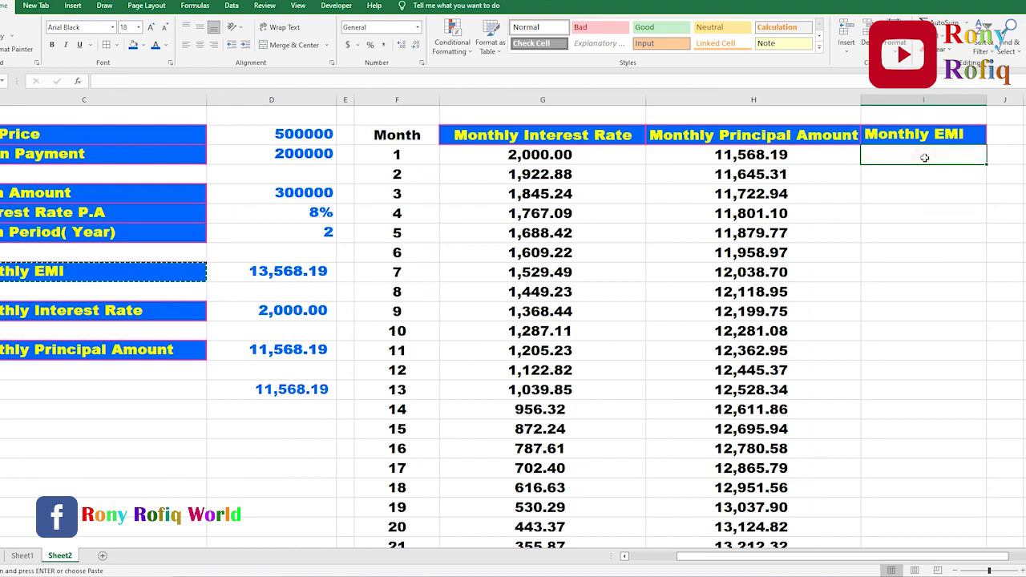
type("=")
left_click(763, 158)
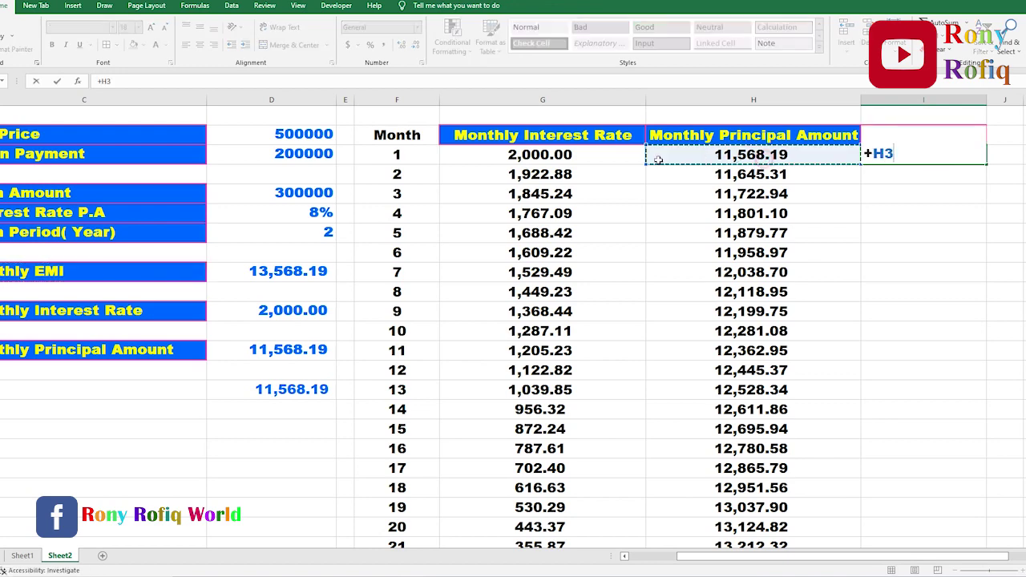
type("+")
left_click(550, 157)
key("Return")
left_click(911, 158)
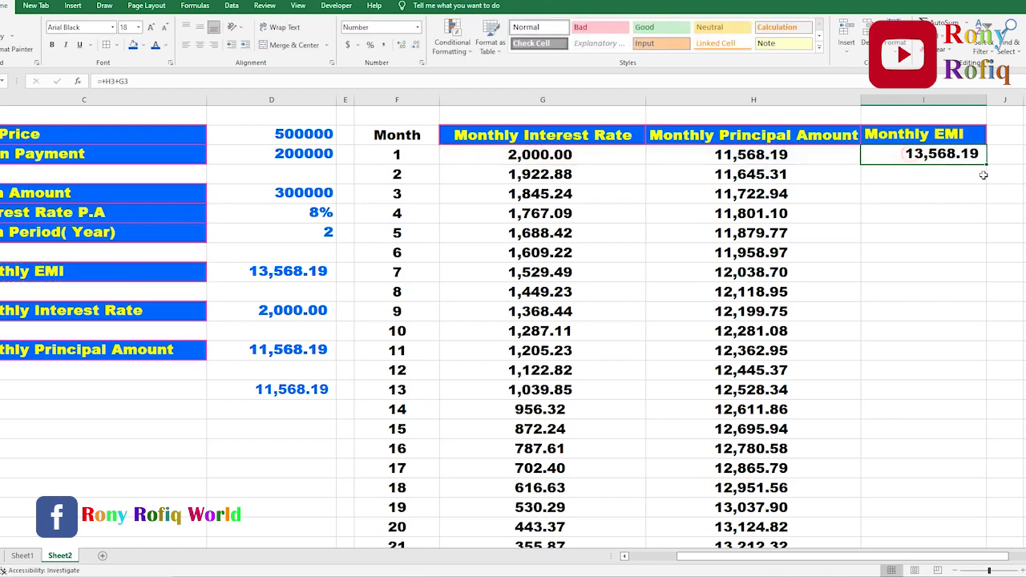
Fill the month 1 EMI formula down the Monthly EMI column to month 24
left_click_drag(986, 163, 955, 515)
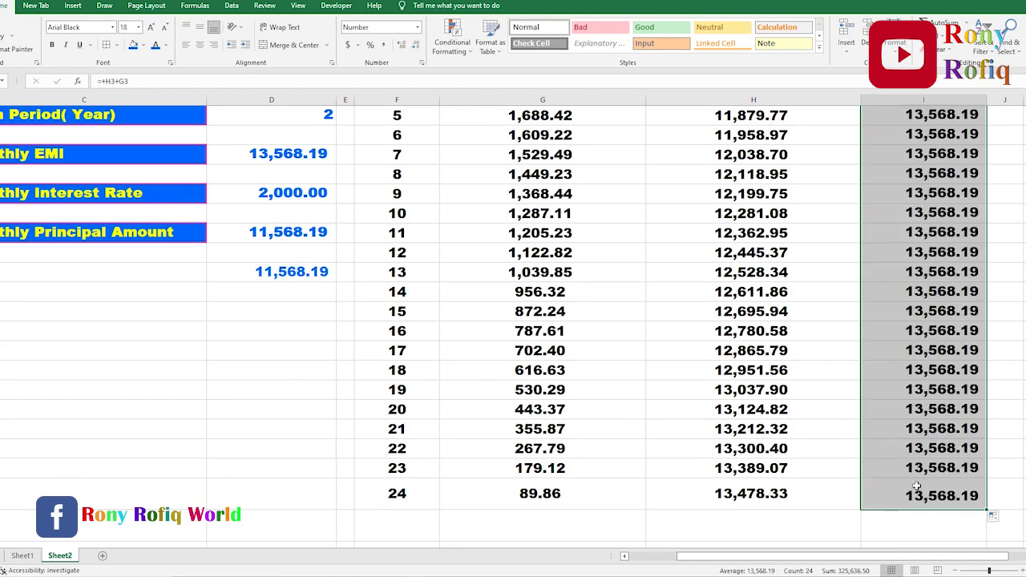
scroll(895, 442, "up", 2)
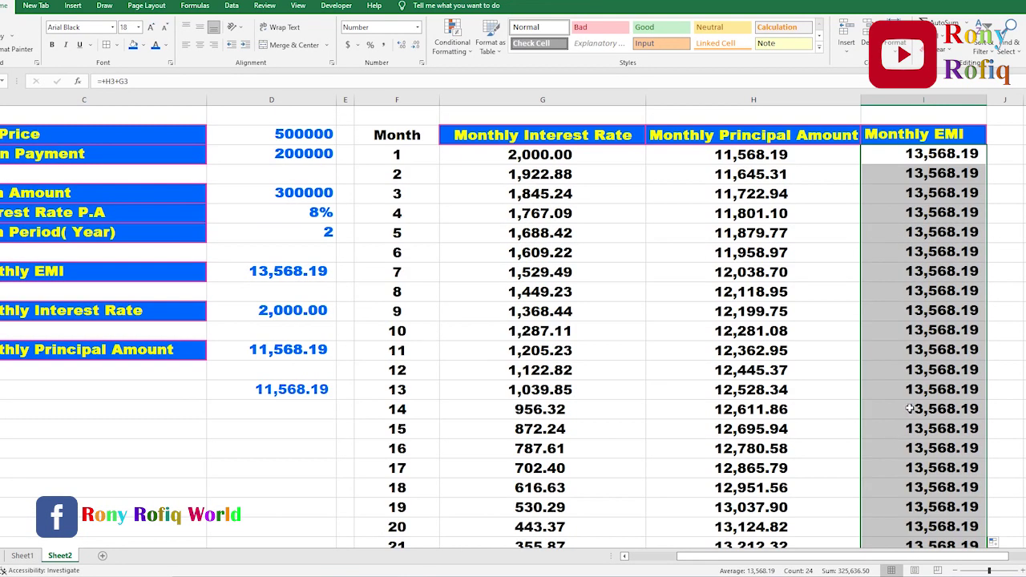
left_click(911, 409)
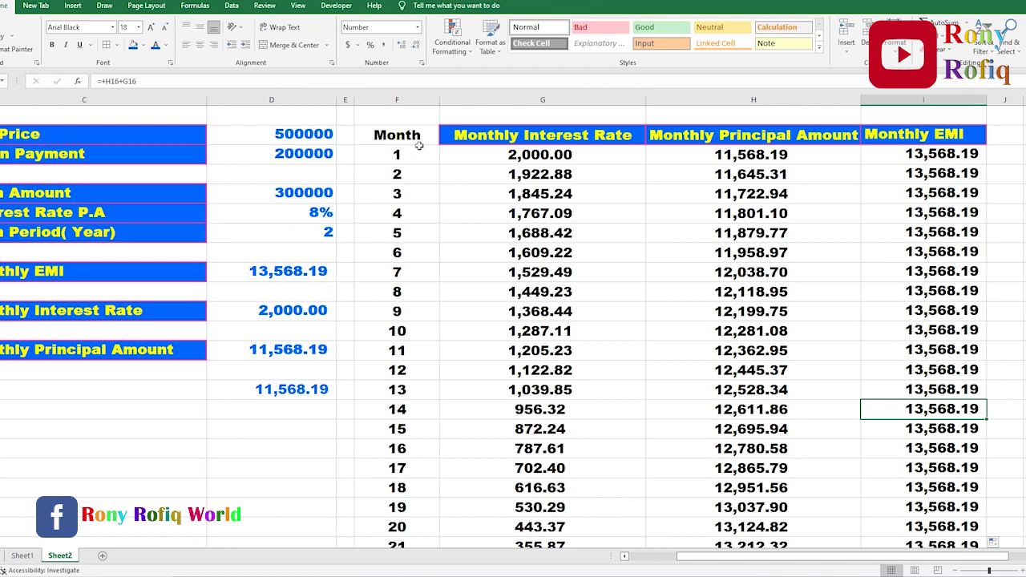
Apply solid outside and inside borders in the automatic color to the whole table, from the Month heading to the month 24 EMI
left_click_drag(406, 135, 903, 500)
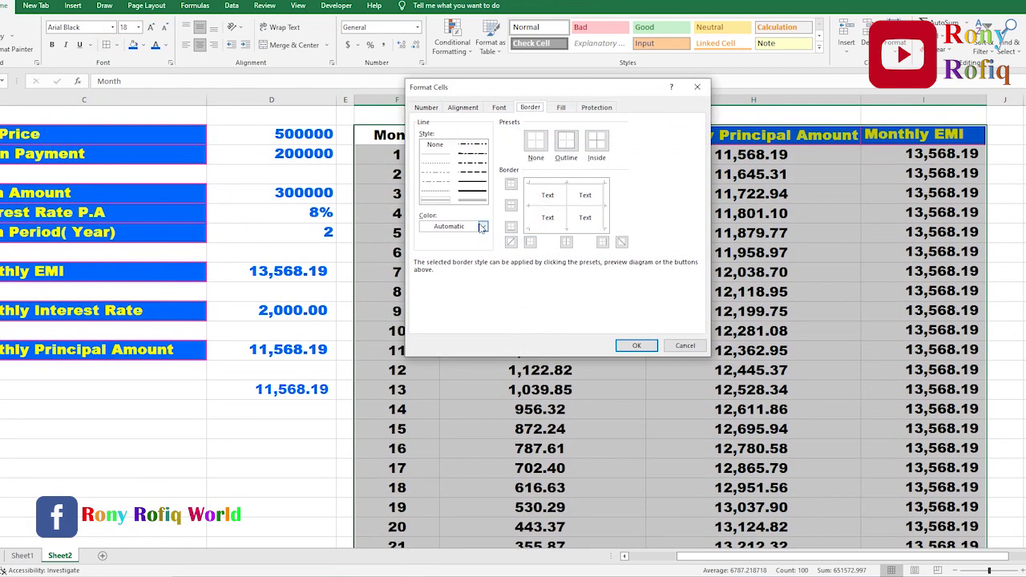
left_click(468, 190)
left_click(552, 183)
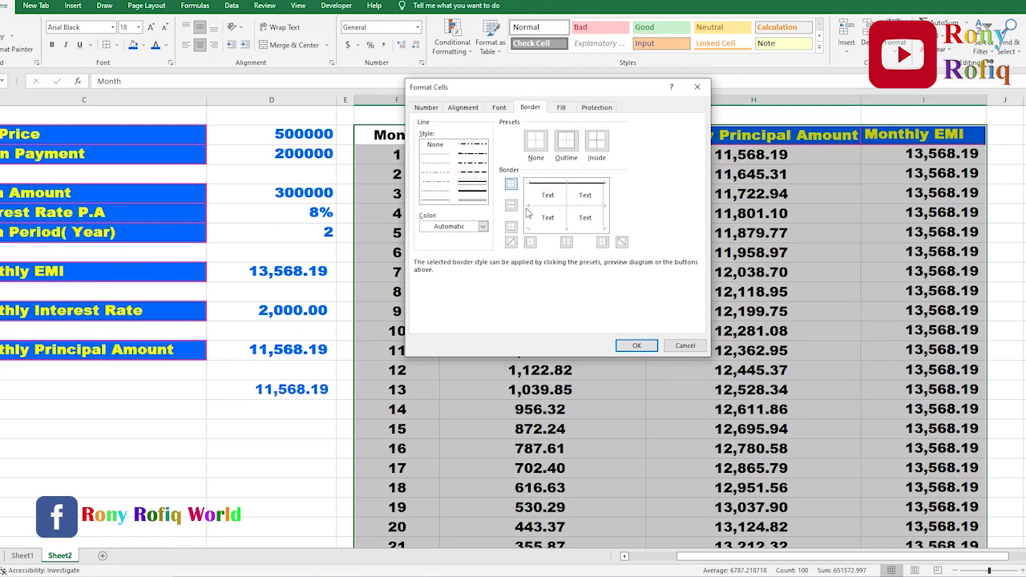
left_click(528, 213)
left_click(606, 210)
left_click(567, 227)
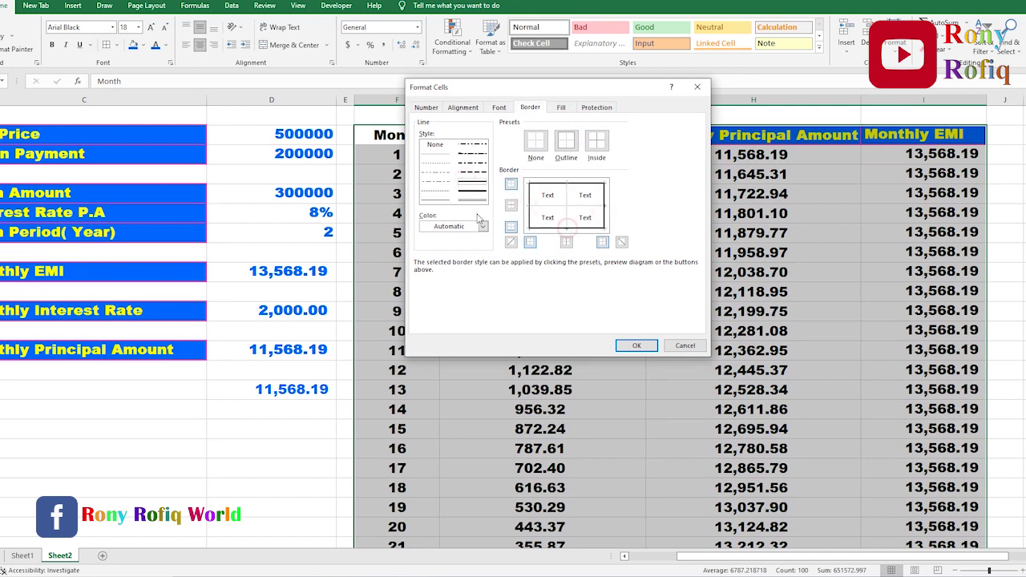
left_click(548, 206)
left_click(566, 197)
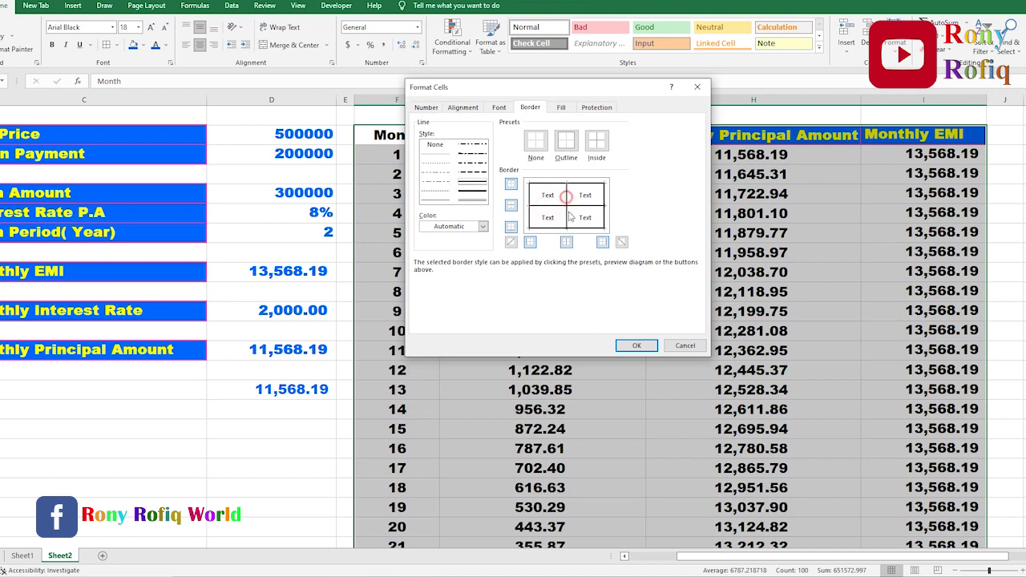
left_click(635, 345)
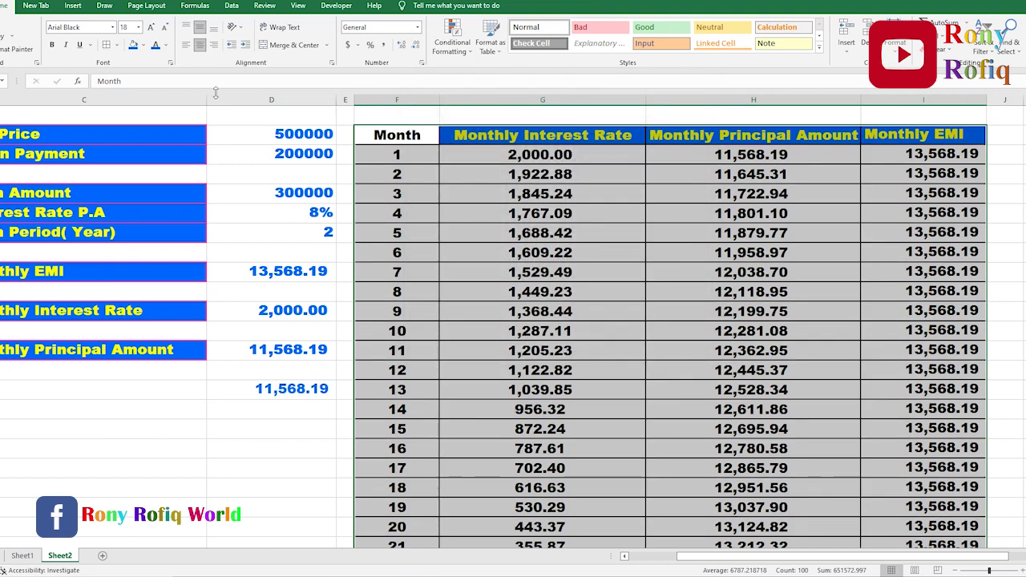
Give the Month heading cell the same blue fill and yellow font color as the other table headings
left_click(395, 138)
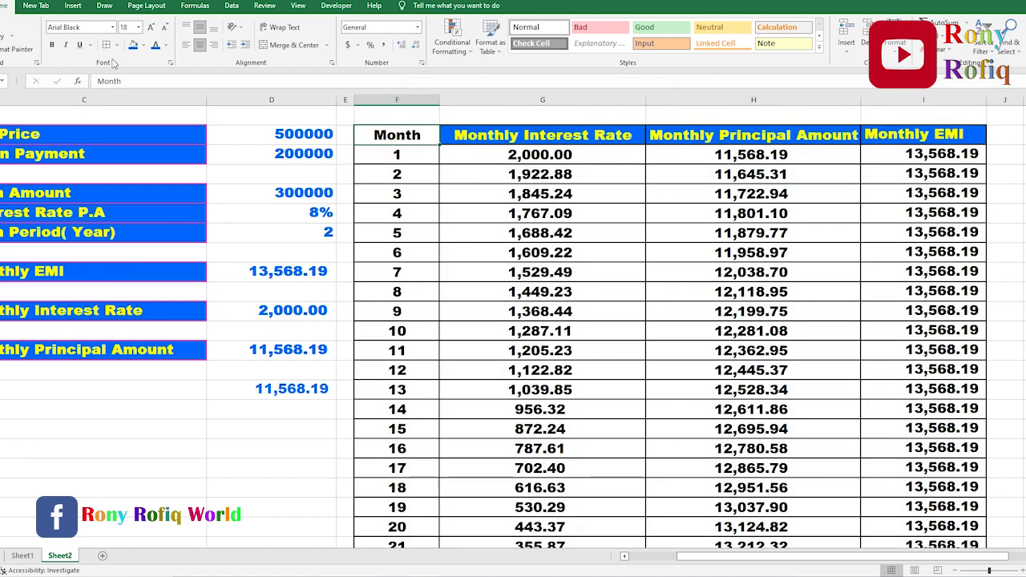
left_click(133, 45)
left_click(463, 233)
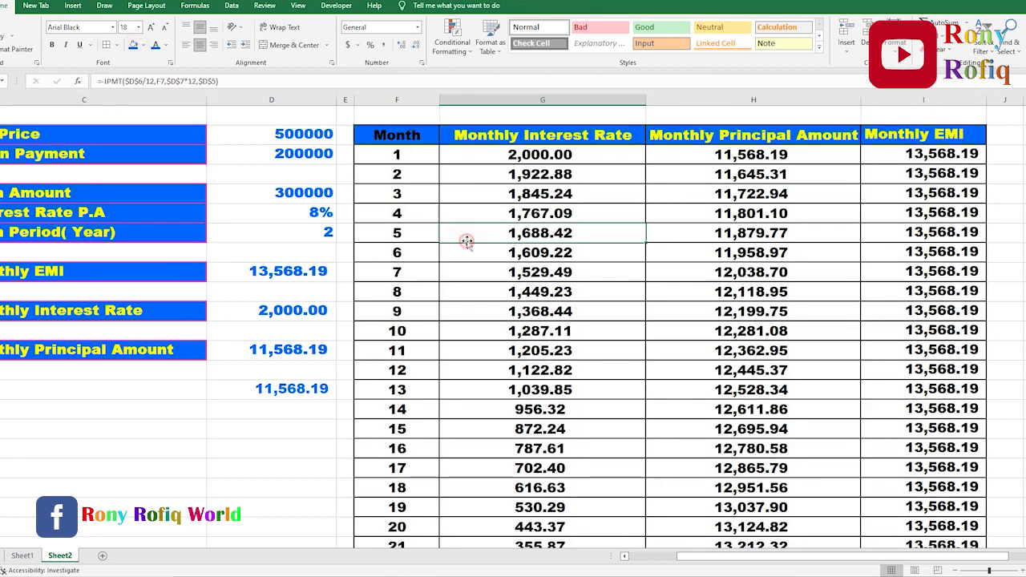
left_click(388, 138)
left_click(166, 45)
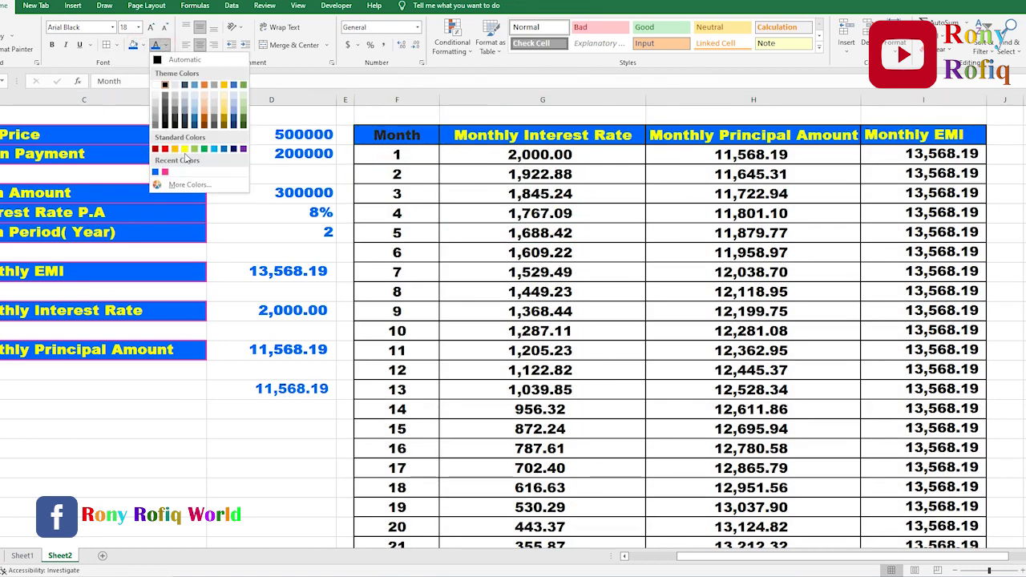
left_click(184, 150)
left_click(465, 237)
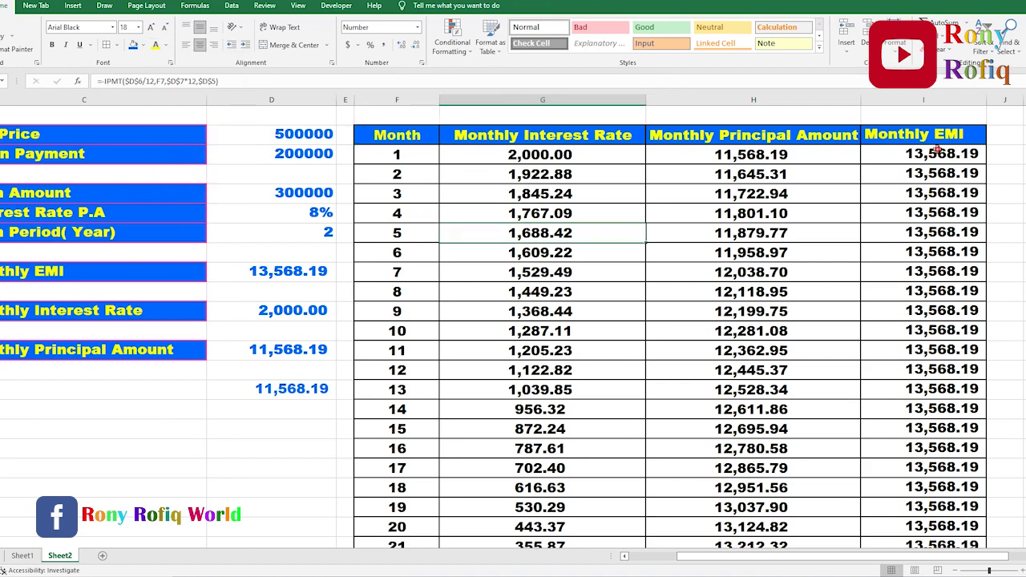
Format the Monthly EMI values for months 1 to 24 with a blue fill and yellow font color
left_click_drag(937, 150, 926, 497)
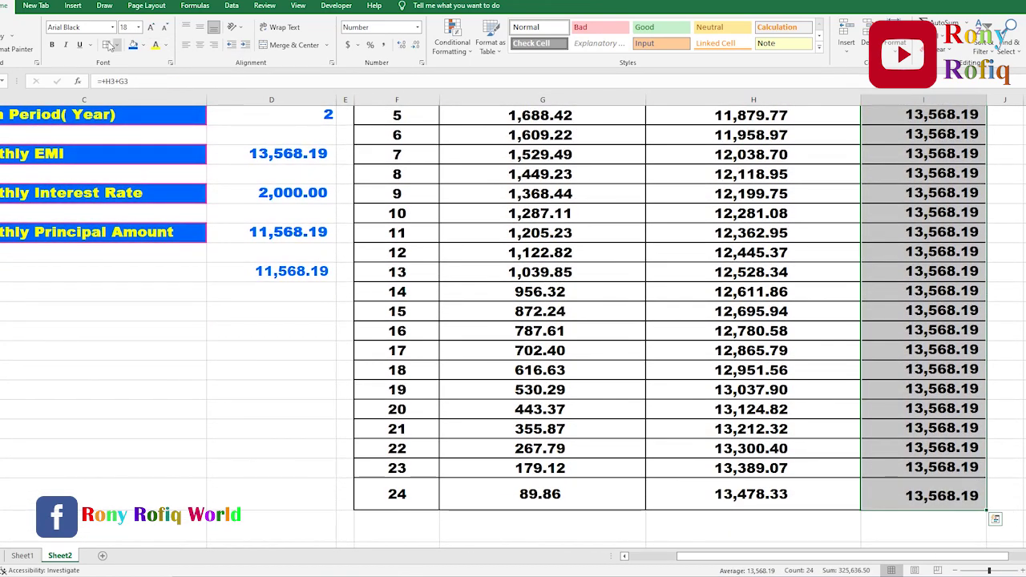
left_click(133, 45)
left_click(156, 45)
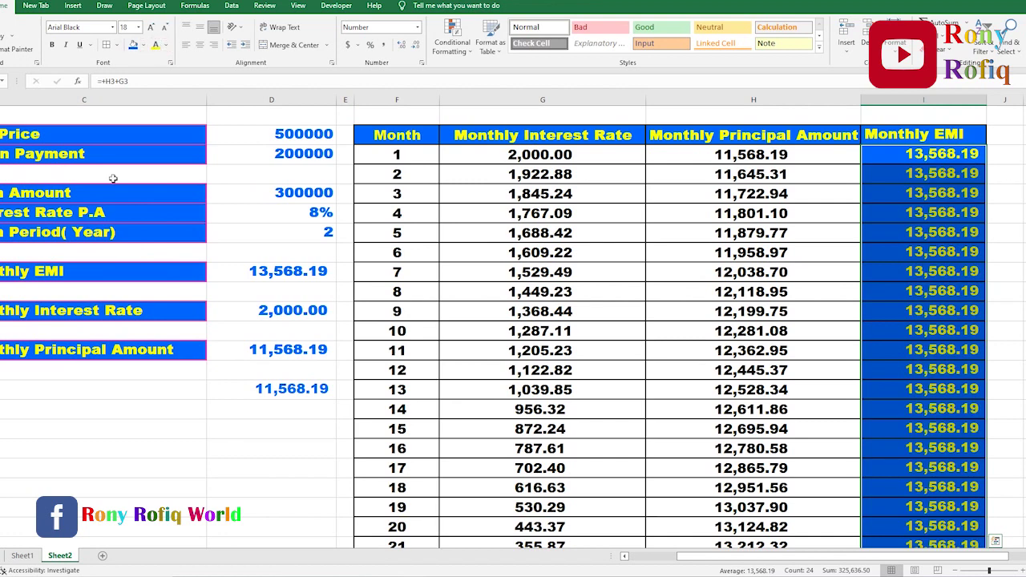
left_click(635, 329)
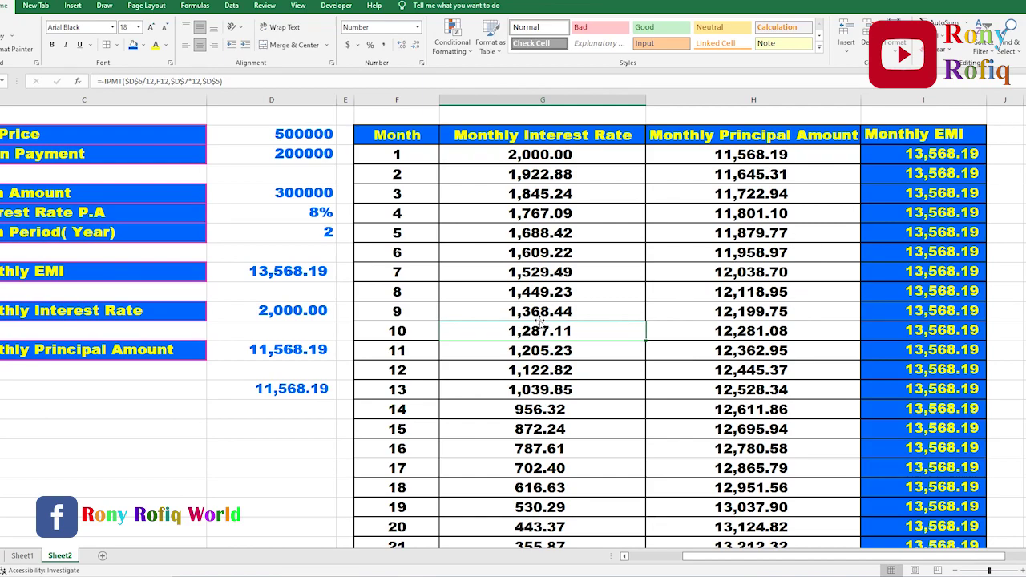
Delete the check formula =+D9-D11 from the cell two rows below the Monthly Principal Amount value in column D
scroll(541, 321, "down", 2)
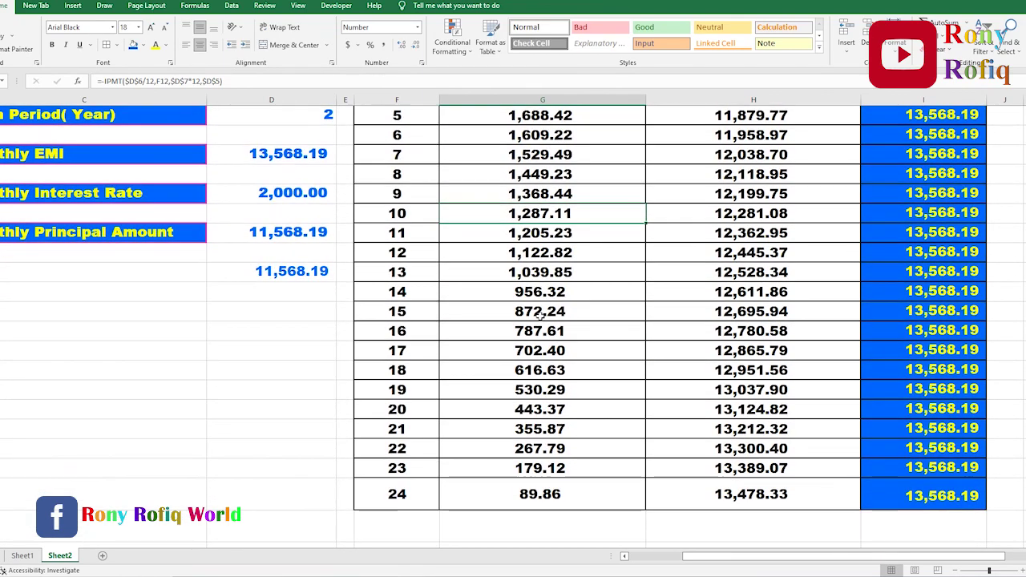
scroll(540, 321, "up", 2)
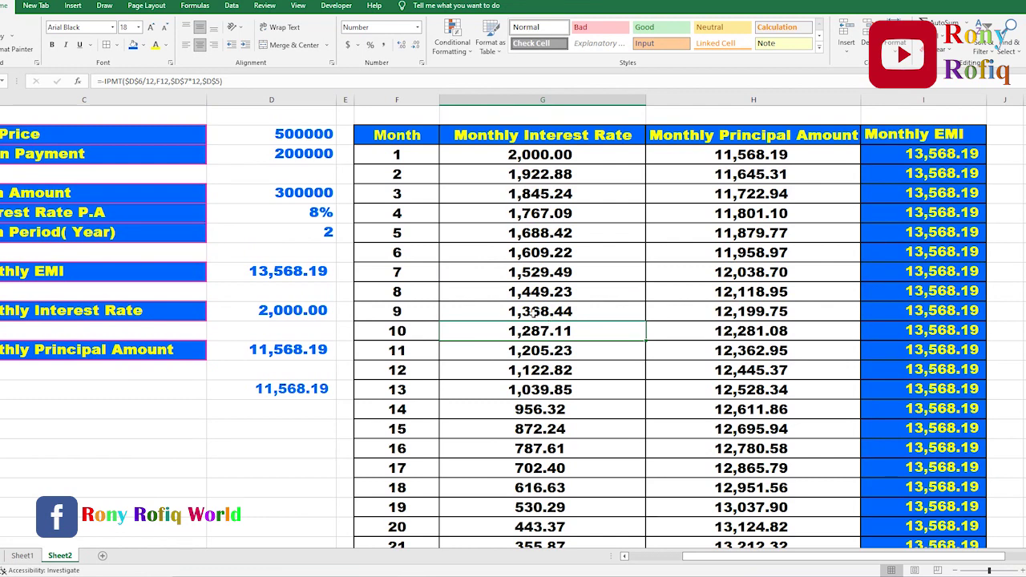
left_click(319, 388)
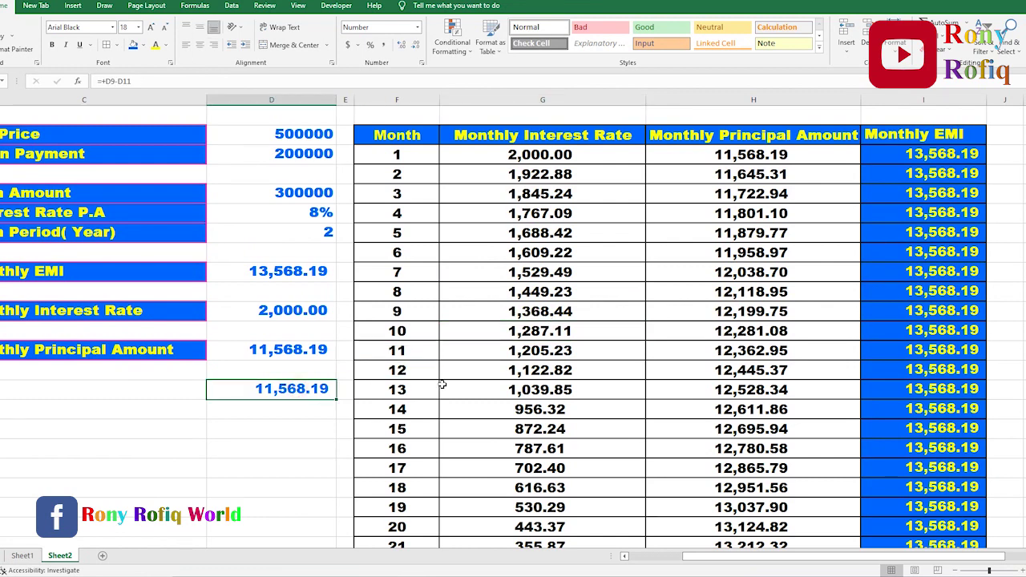
key("Delete")
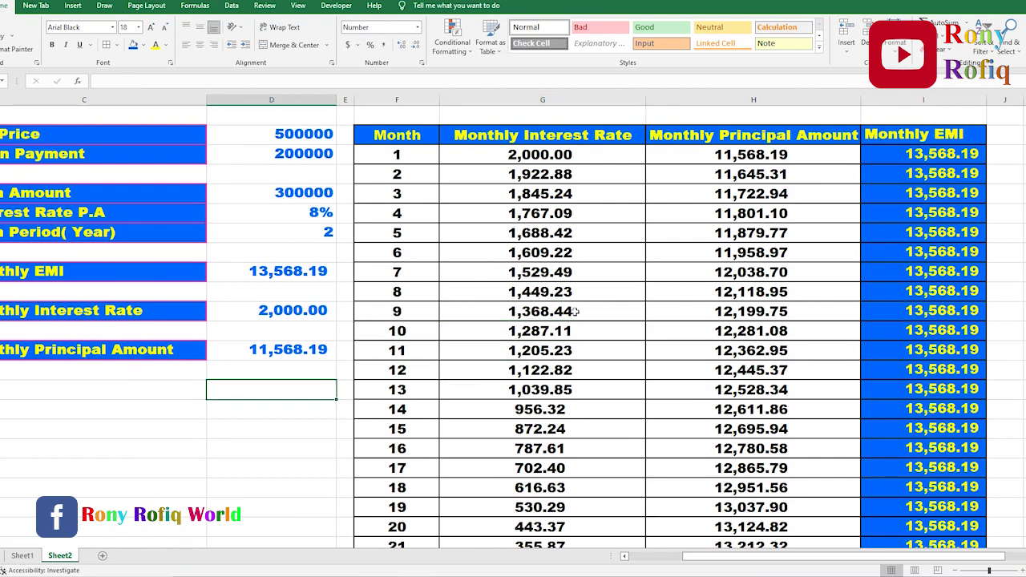
left_click(728, 335)
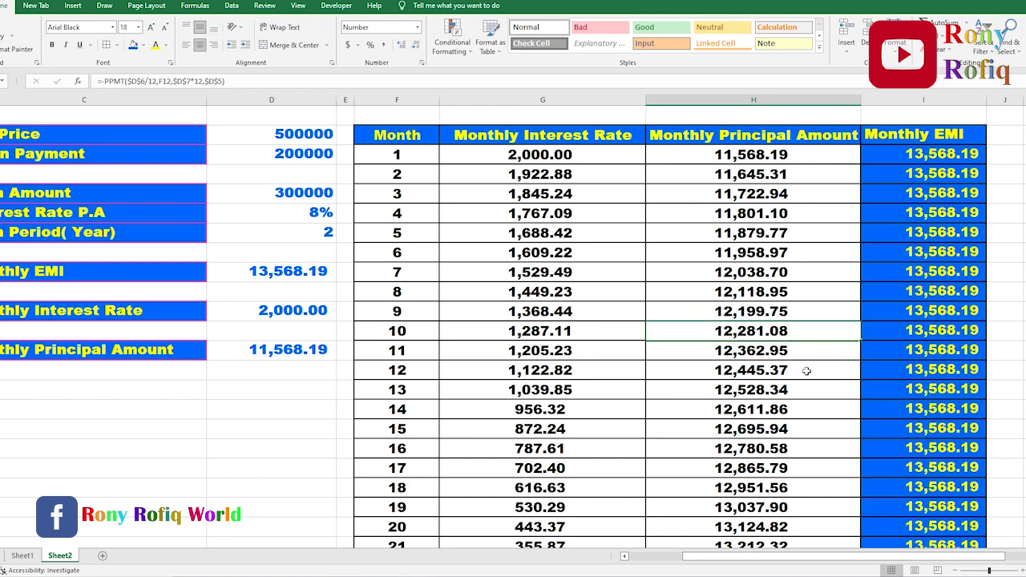